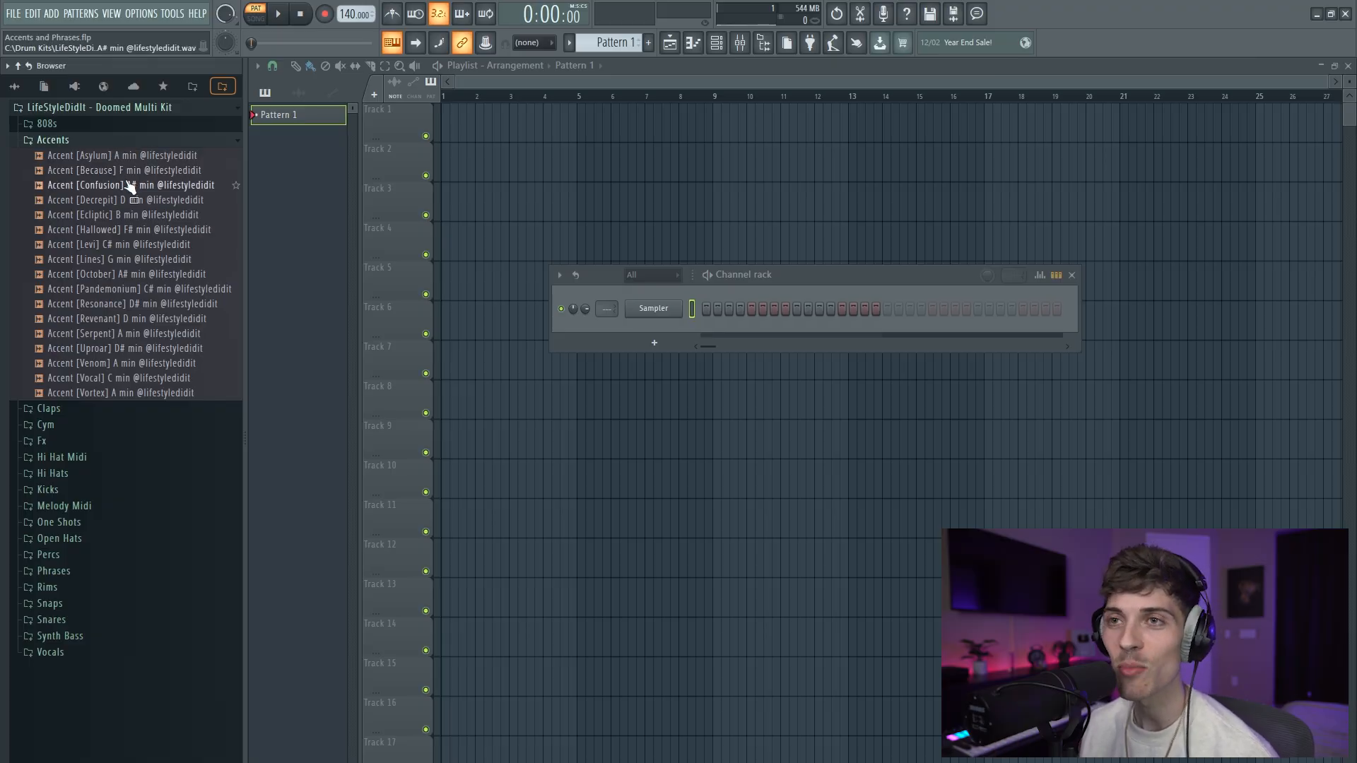
- Audition the Decrepit, Ecliptic and Lines samples in the kit's Accents folder
click(134, 201)
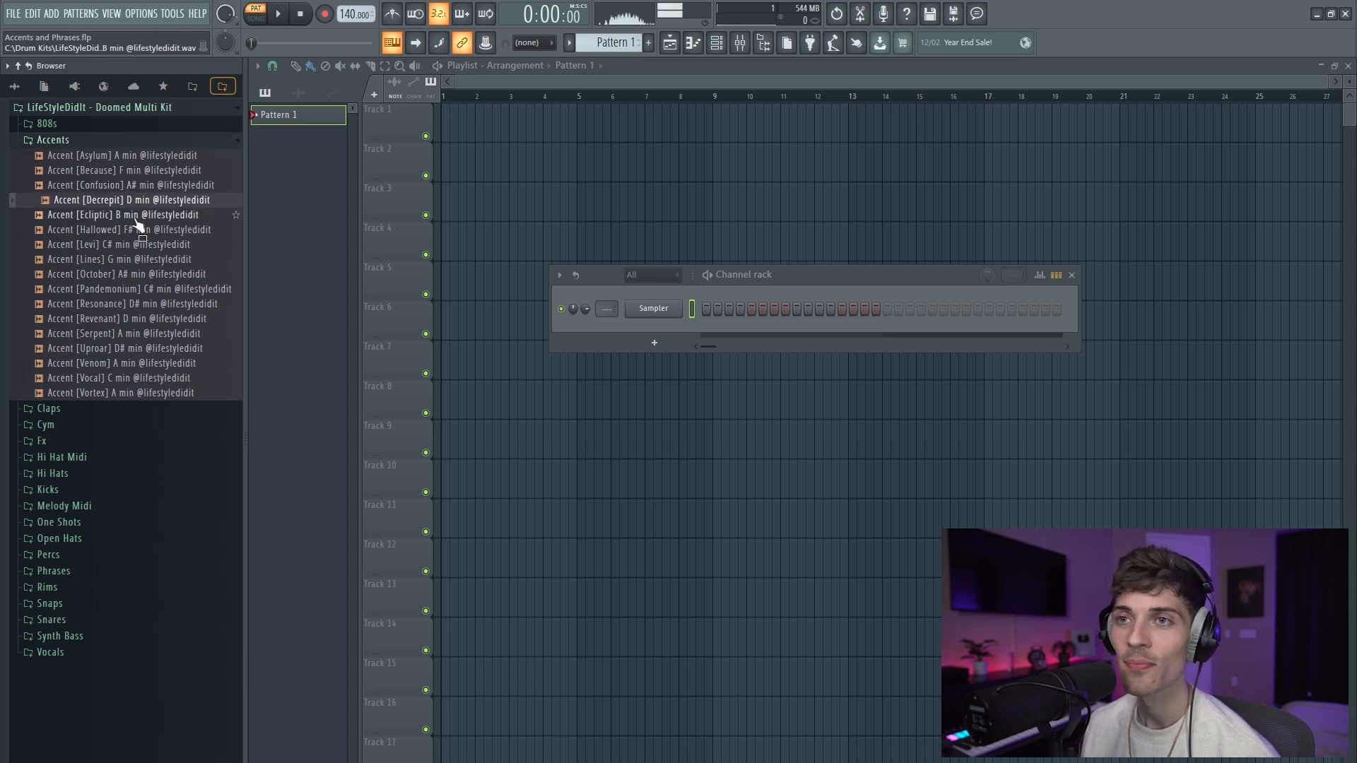
click(137, 217)
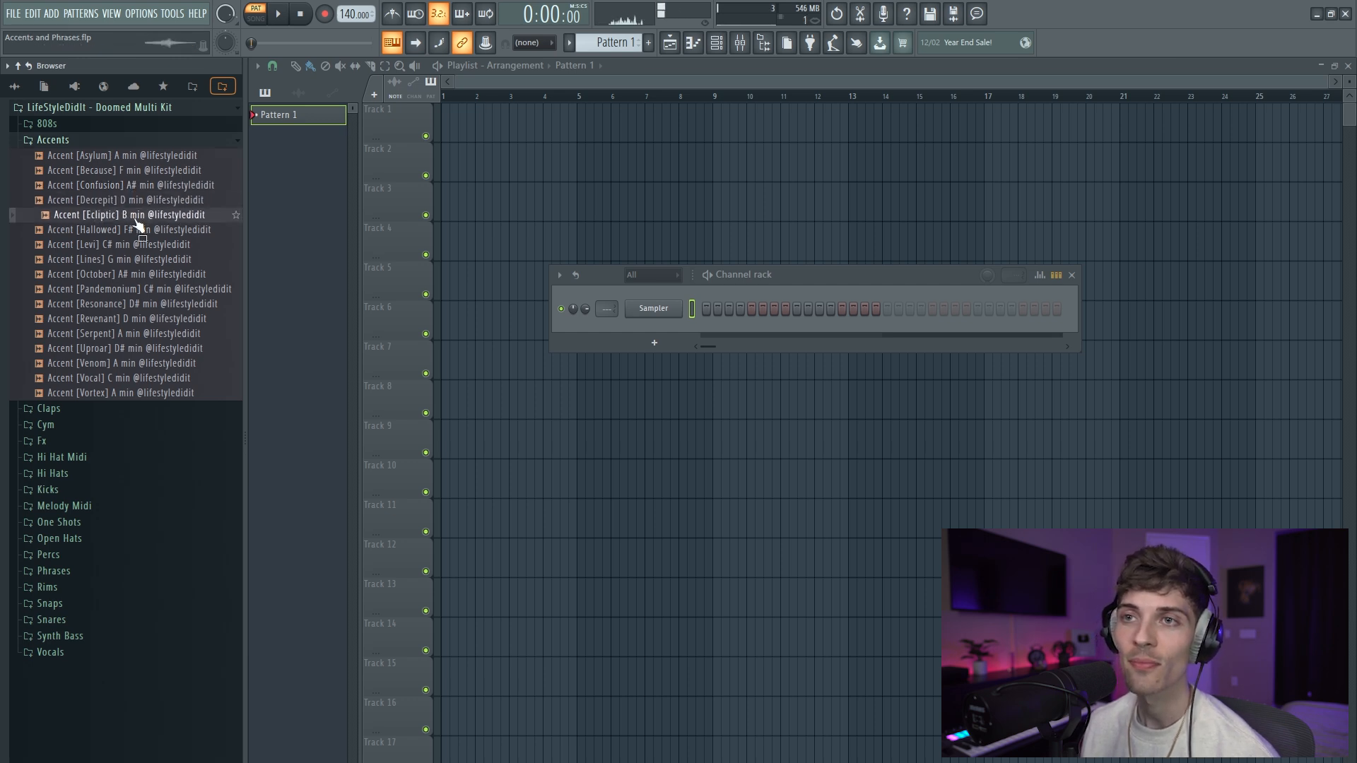
click(144, 262)
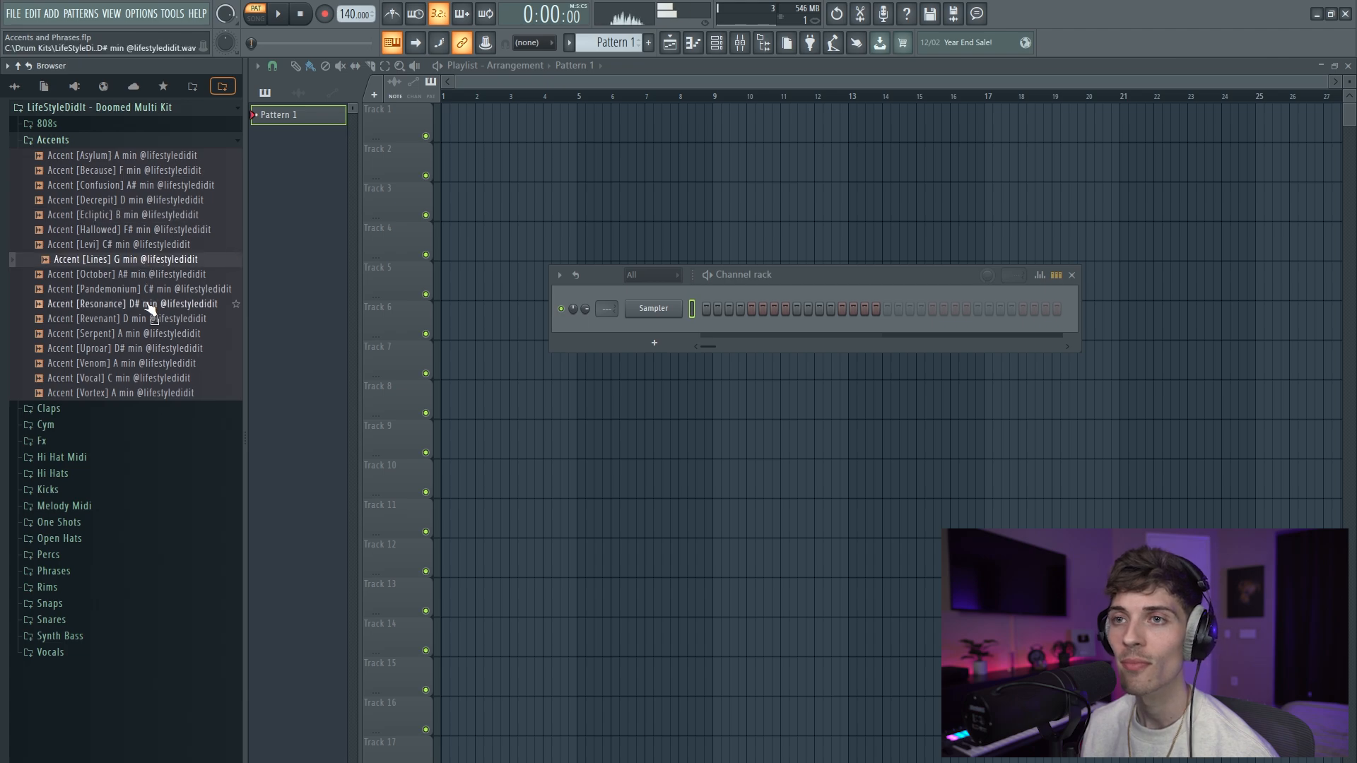
- Audition the Future, Havoc, Mysterious, Dusk and Eerie samples in the kit's Phrases folder, then collapse the browser folders
click(85, 571)
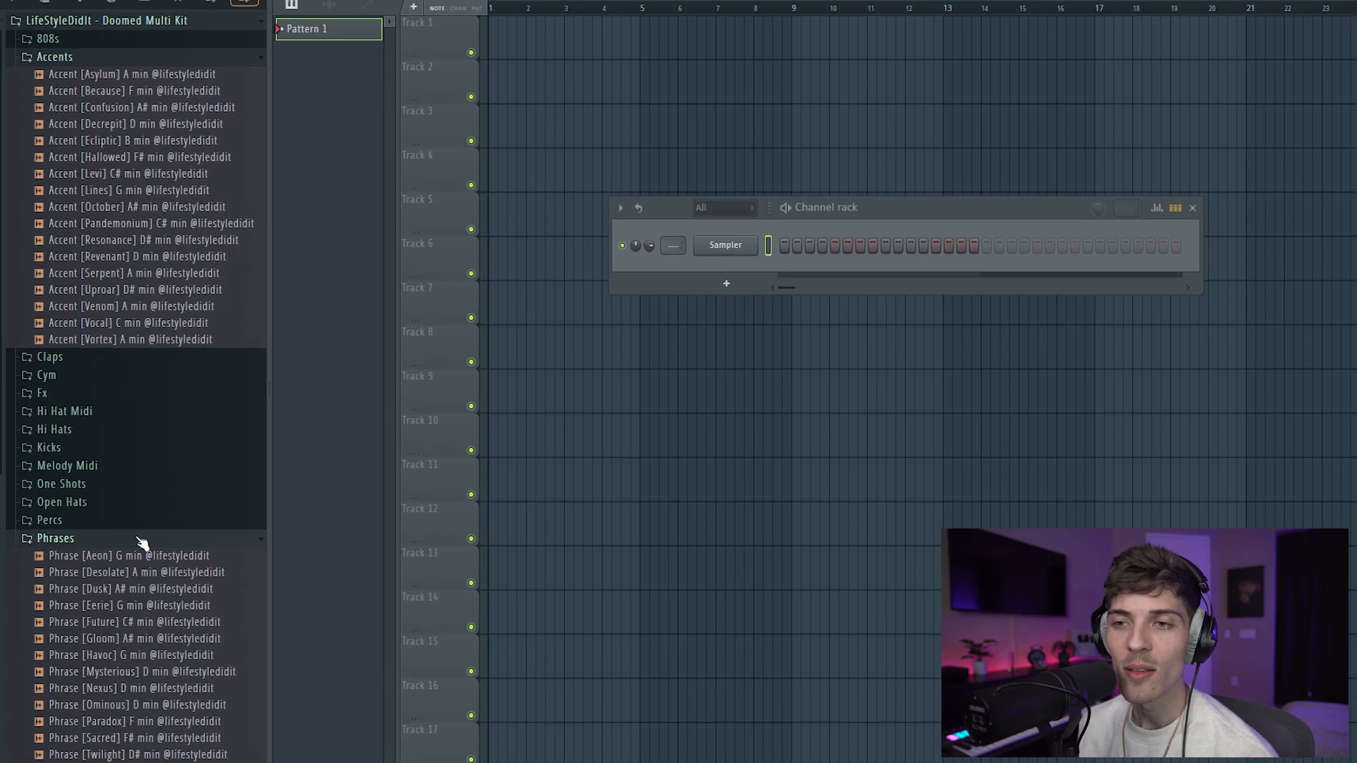
click(132, 643)
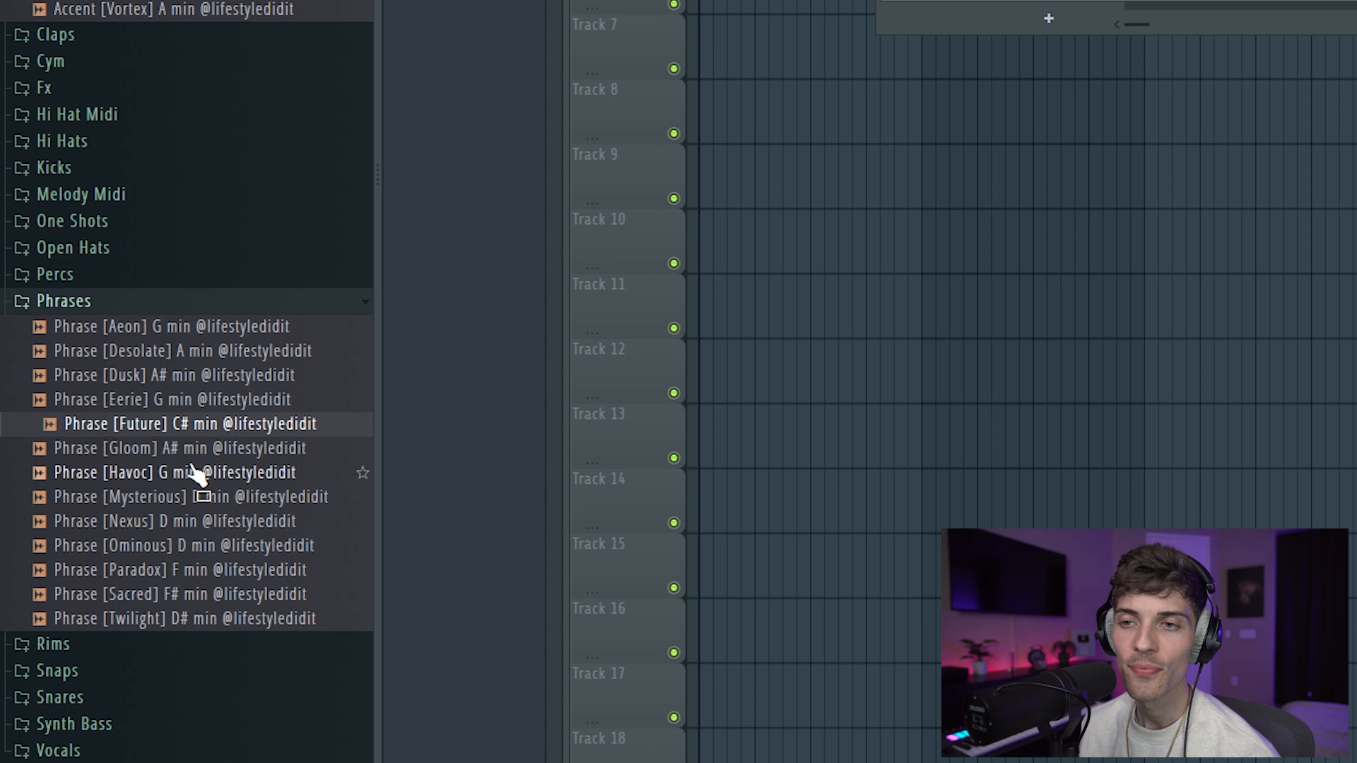
click(192, 473)
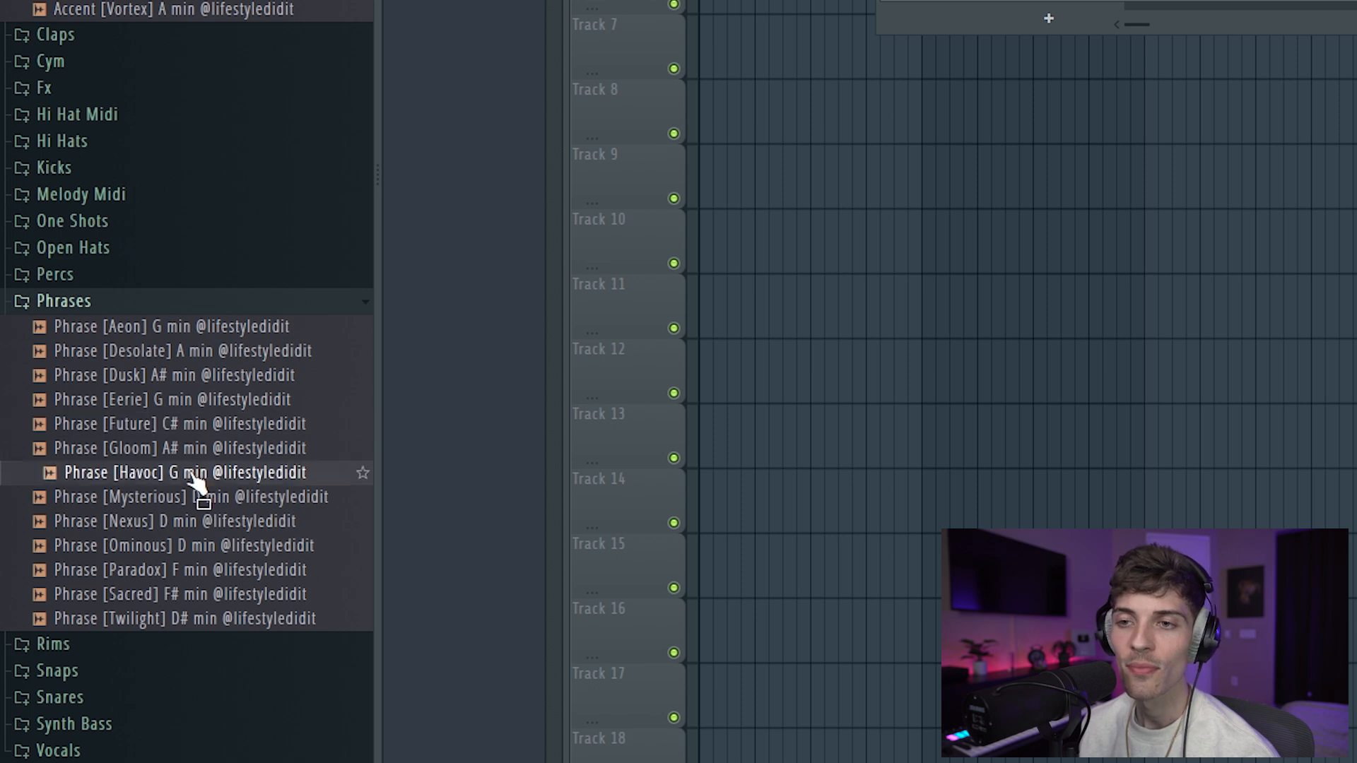
click(193, 498)
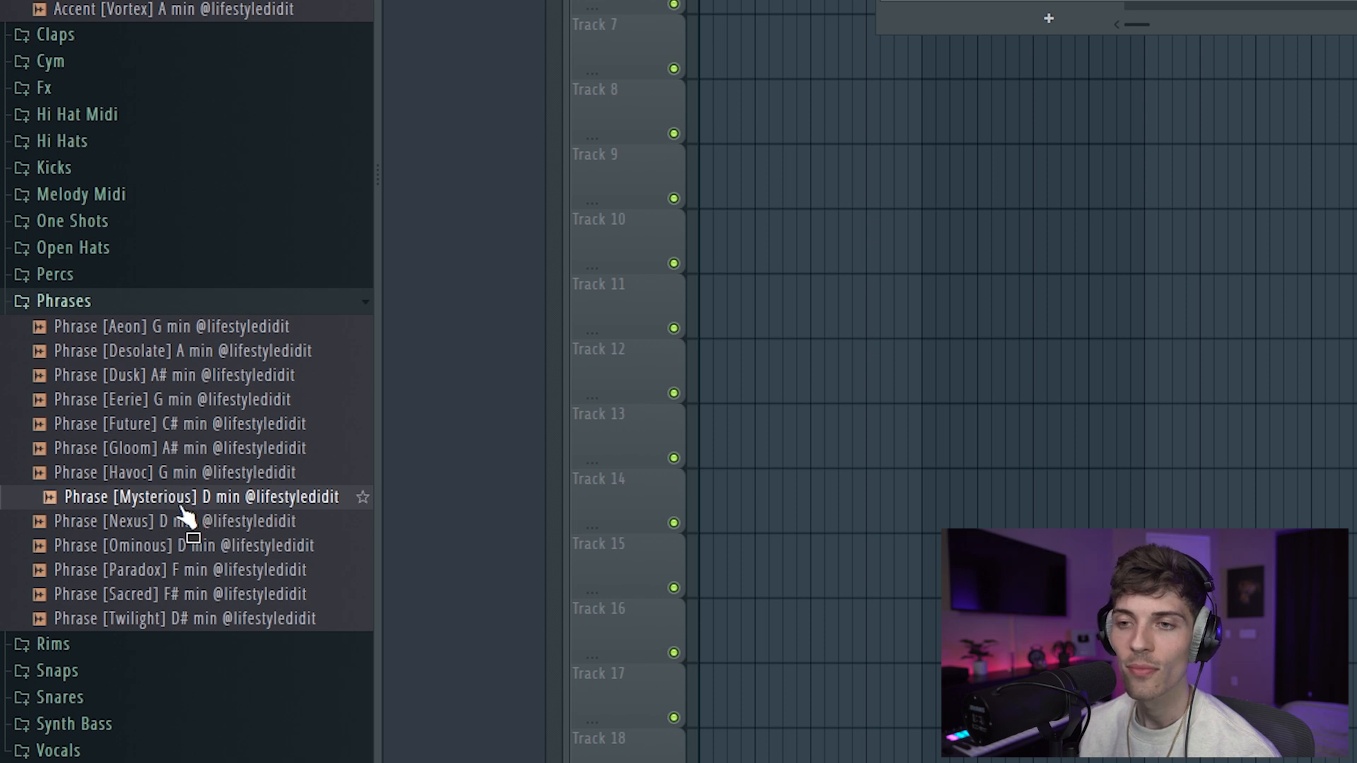
click(195, 378)
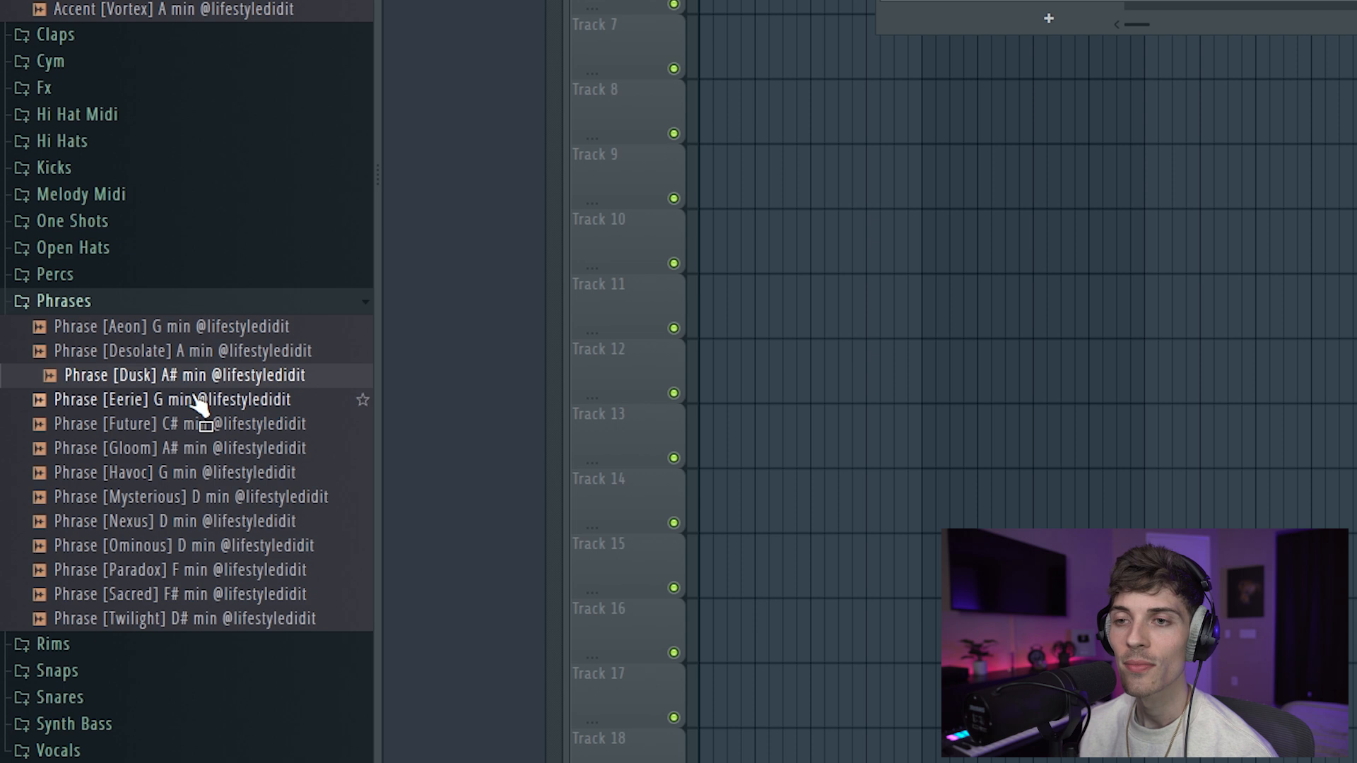
click(197, 401)
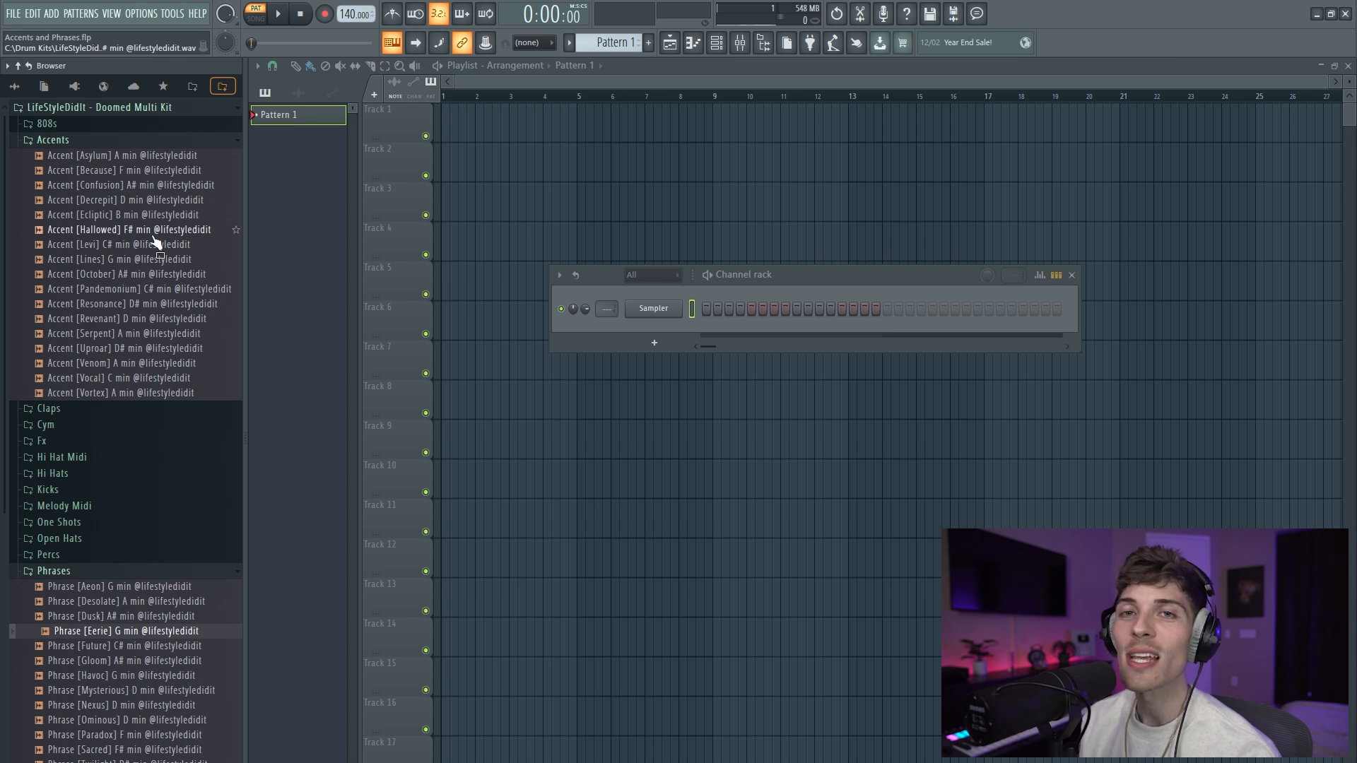
click(18, 66)
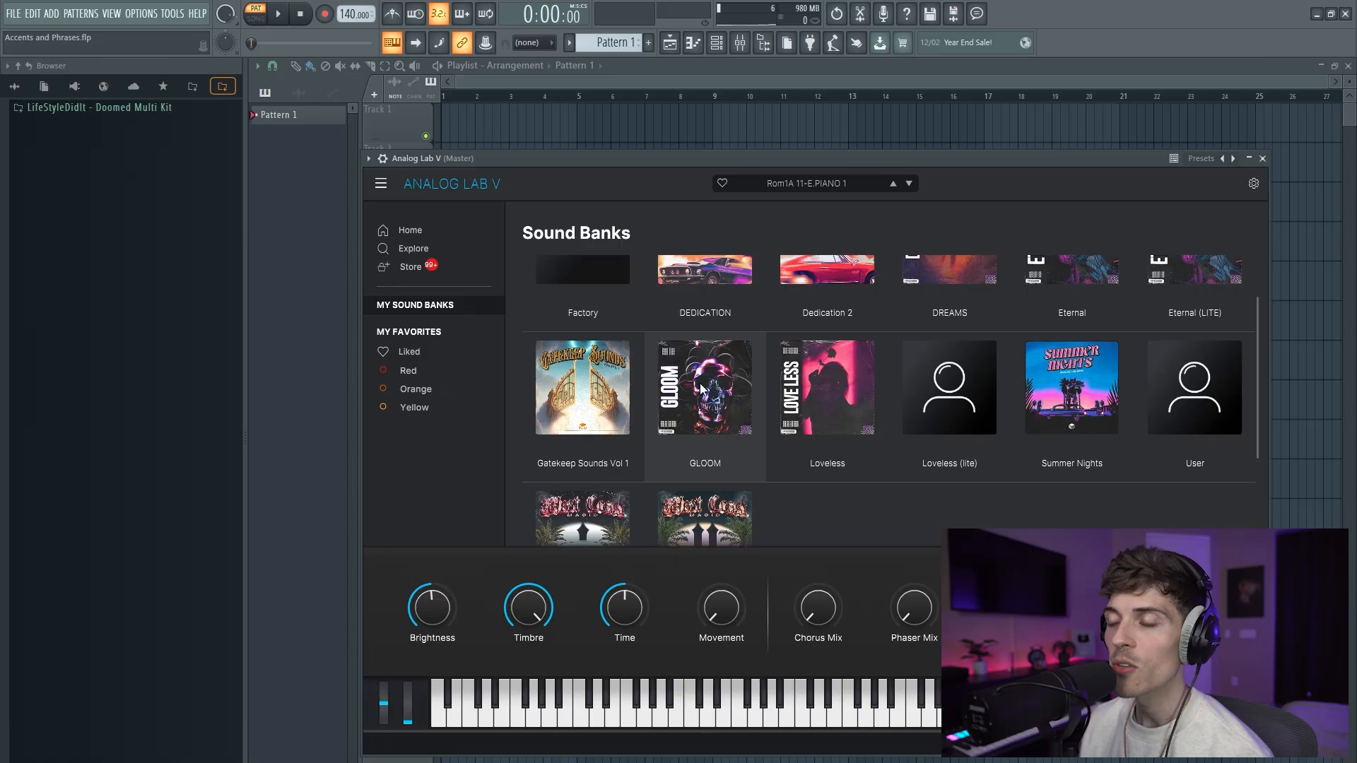
- Load Hard Bell 2 from the GLOOM sound bank in Analog Lab V, and String 1 in the second Analog Lab V instance
click(700, 387)
scroll(664, 403, down, 5)
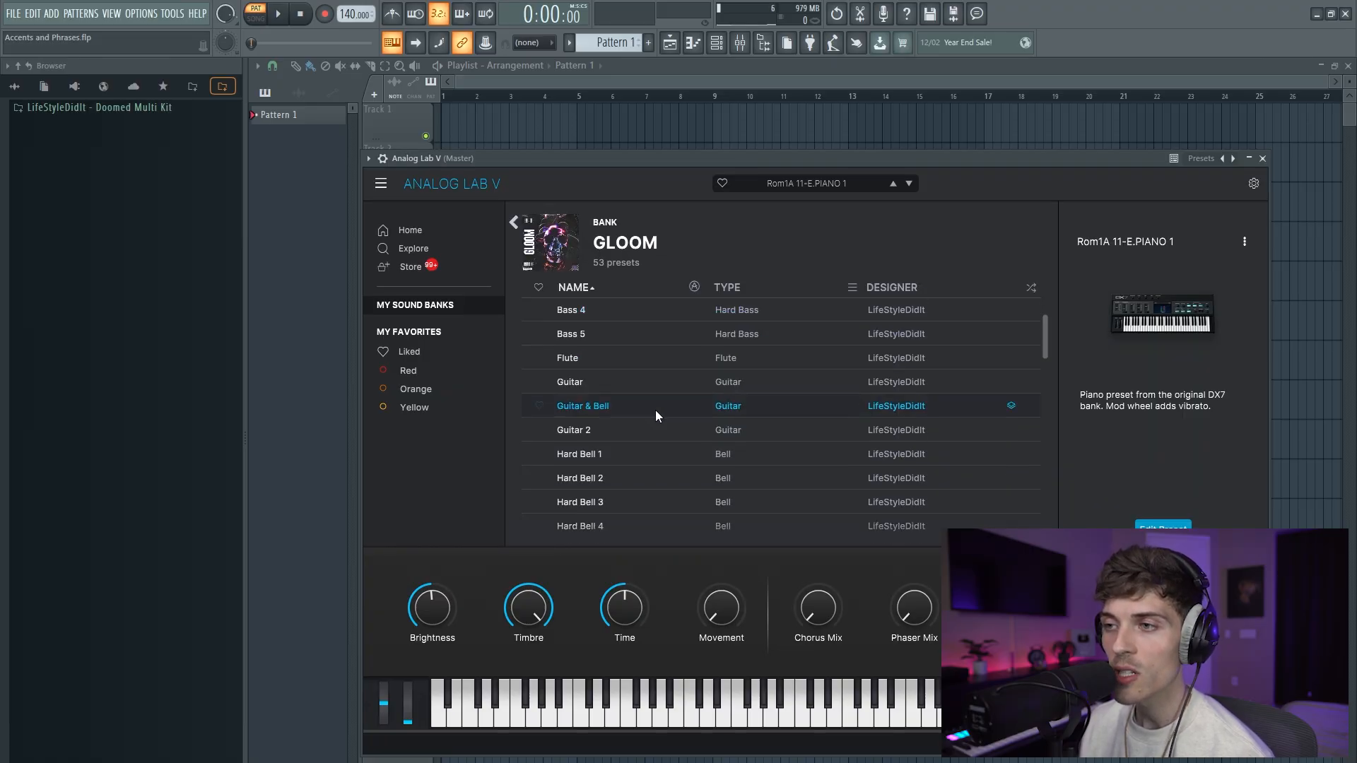
click(647, 409)
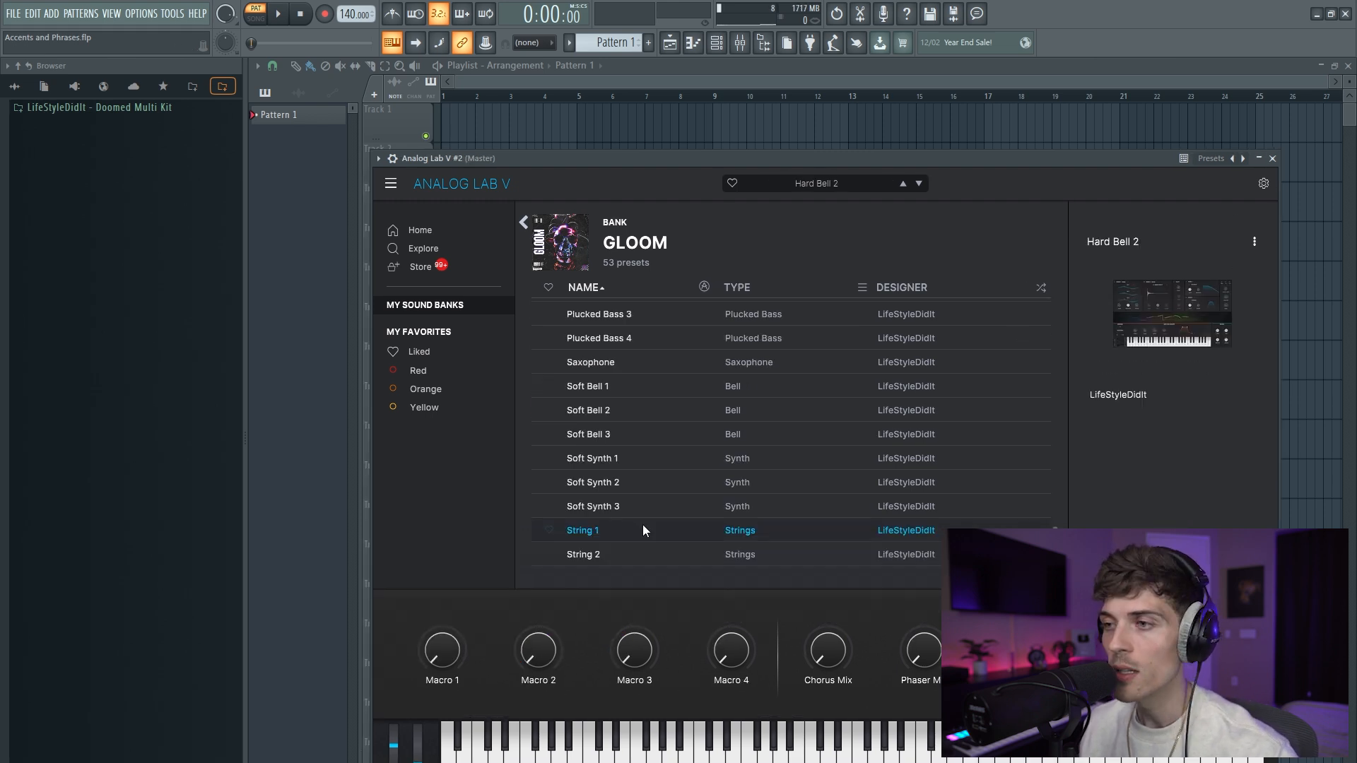
click(642, 530)
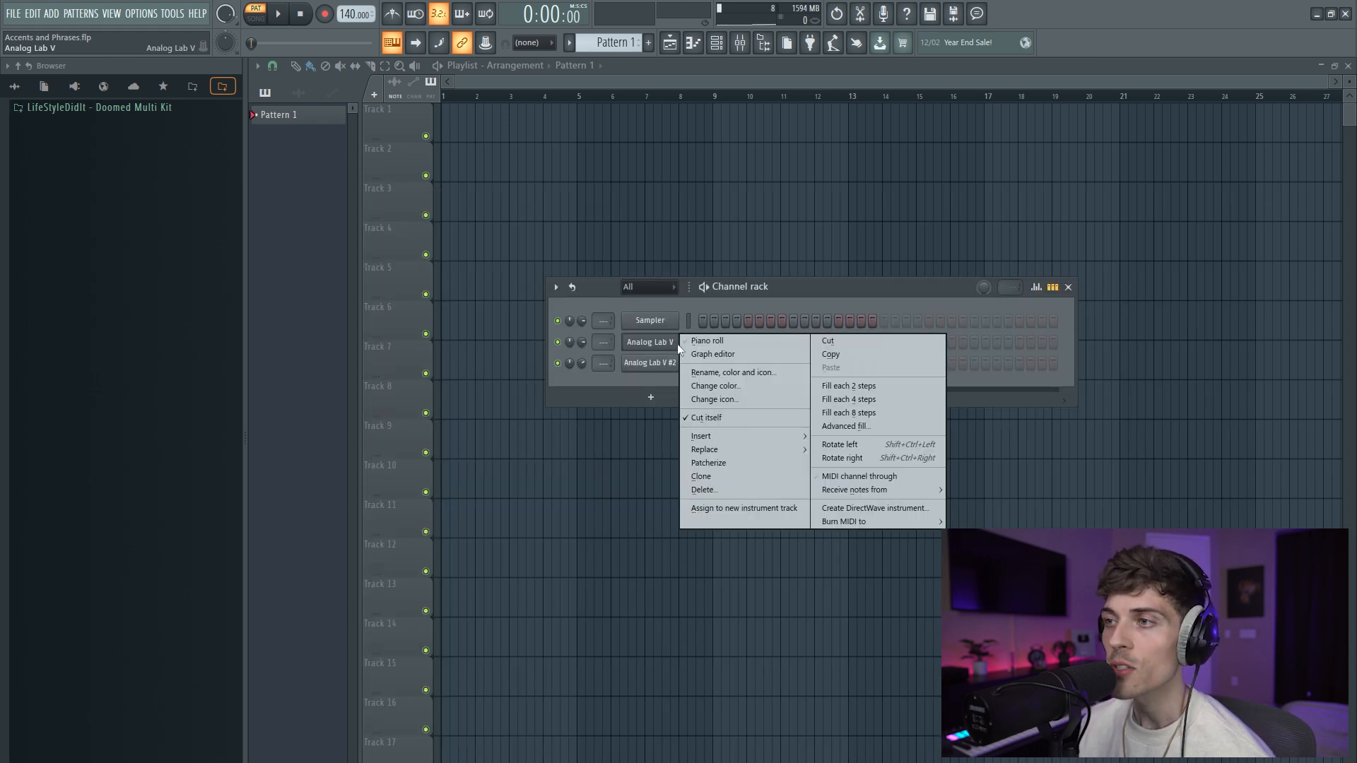
- Open the piano roll of the first Analog Lab V channel and set the scale highlighting to D Minor Natural (Aeolian)
click(687, 340)
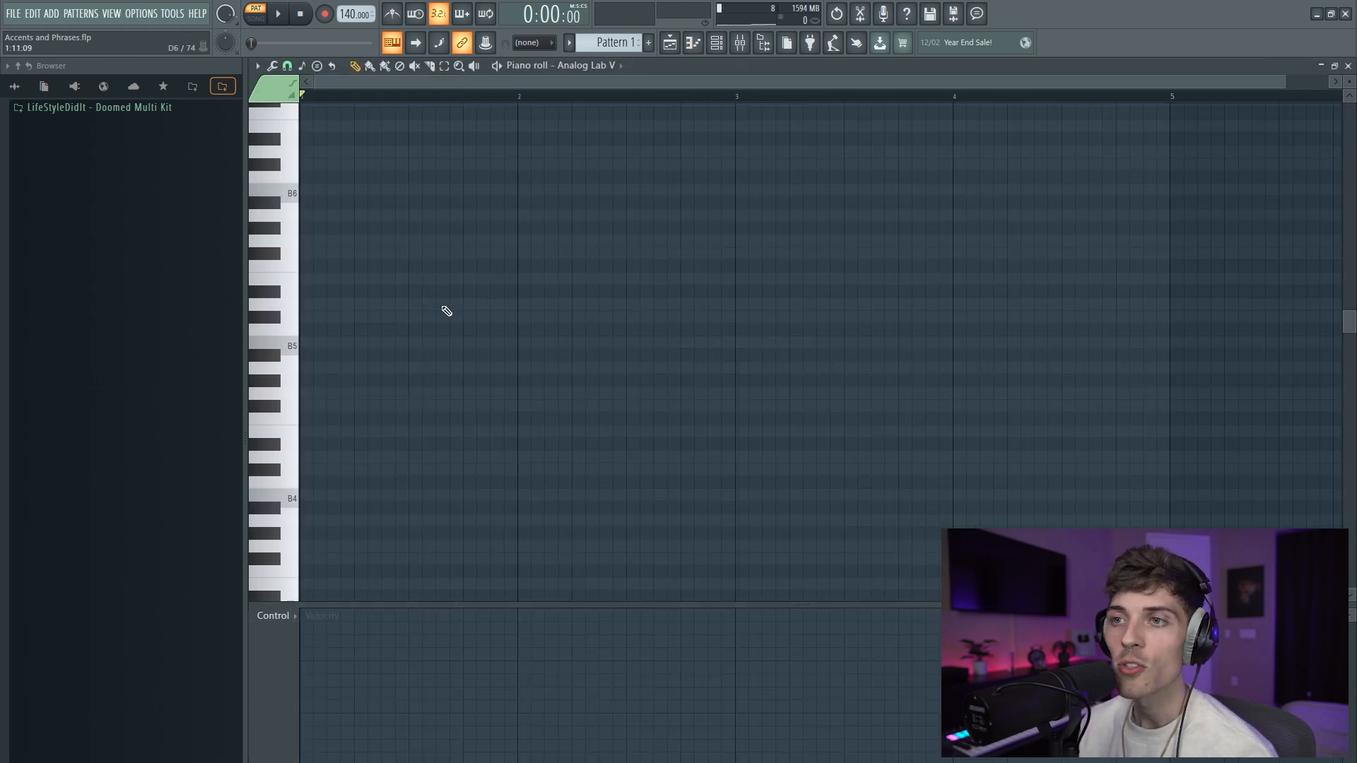
scroll(444, 350, down, 1)
click(300, 69)
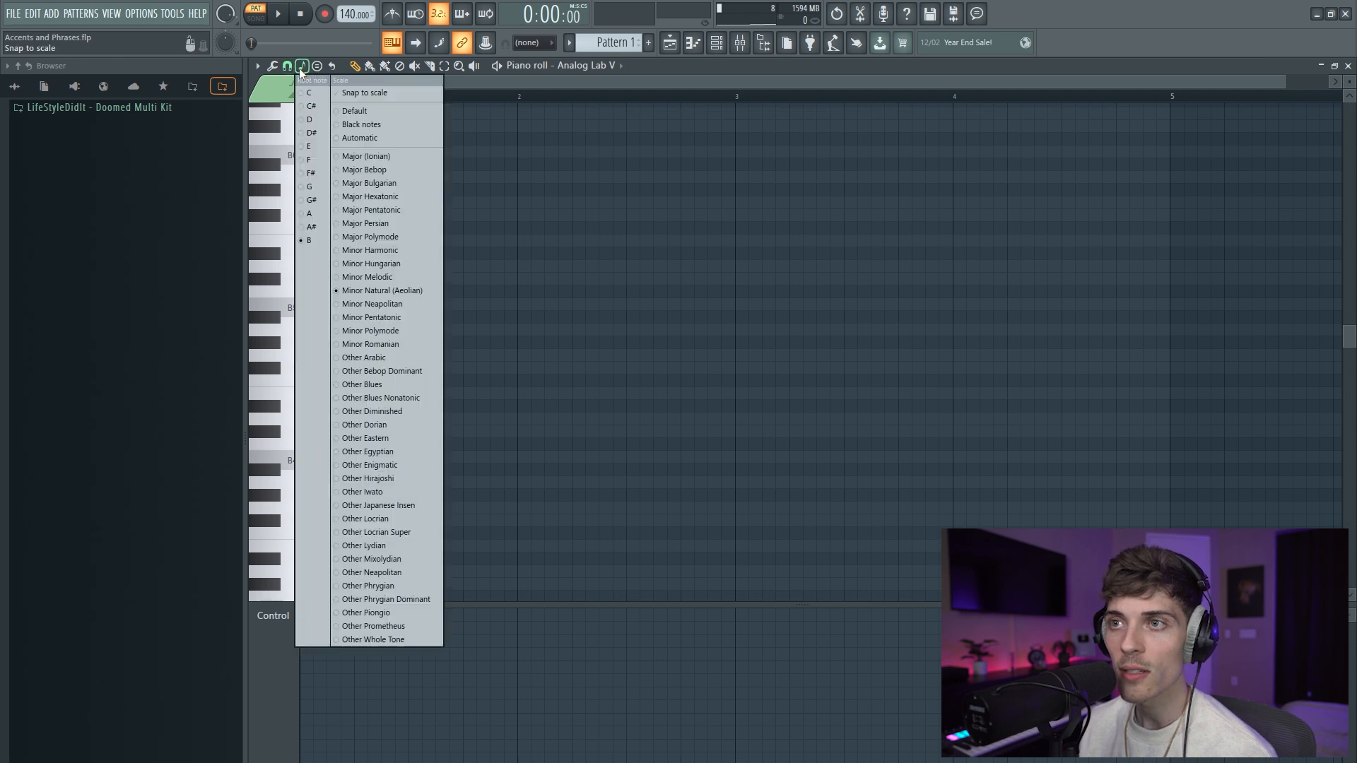
click(311, 120)
click(851, 367)
- Place consecutive eighth-bar notes D5, A#4, F5 and E5 from the start of bar 1 and play them back
click(290, 342)
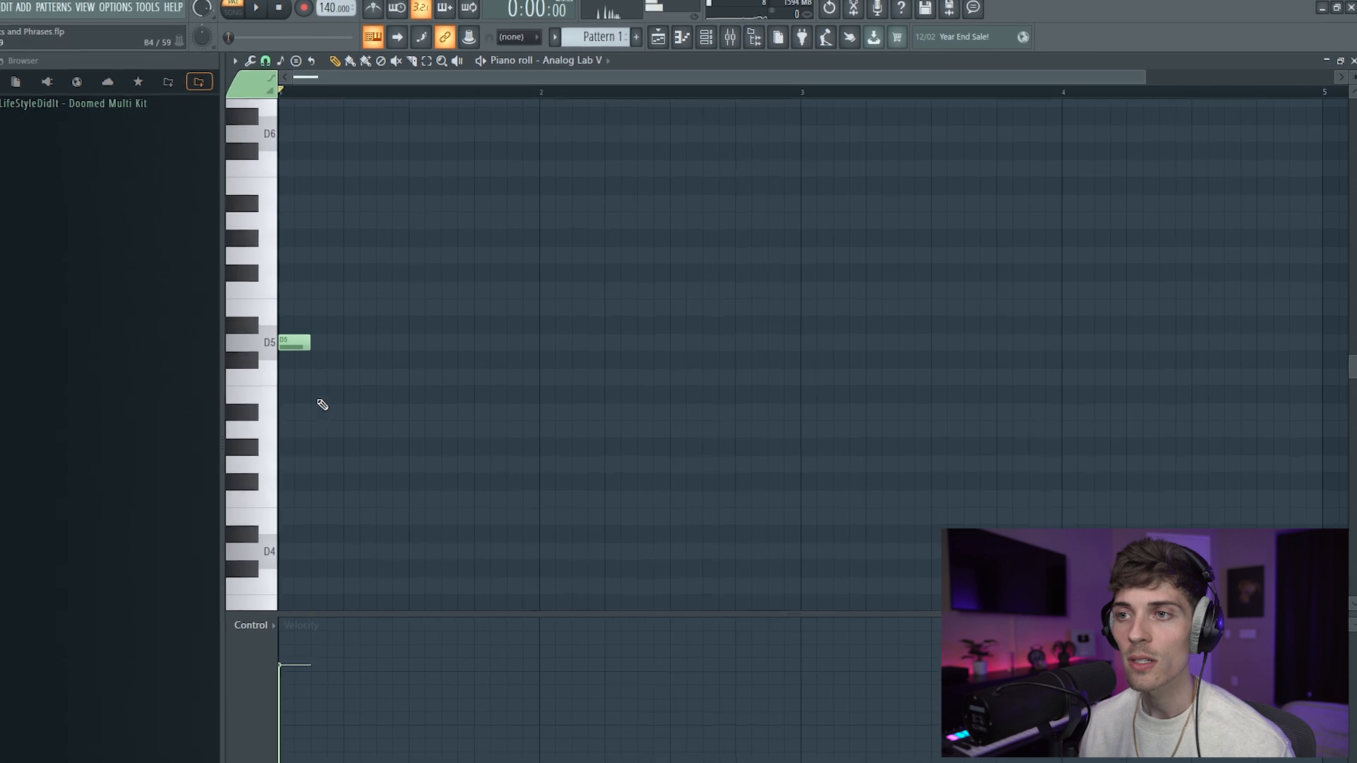
click(293, 414)
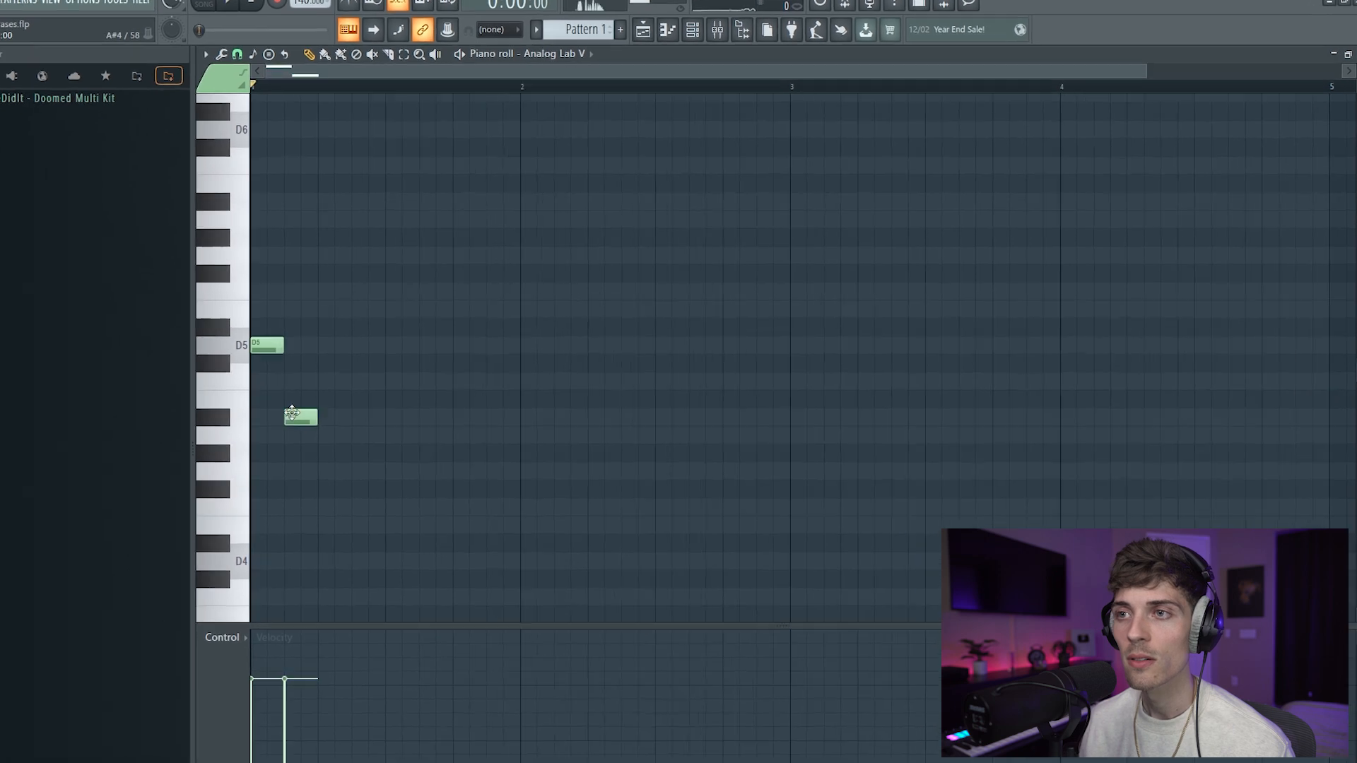
click(334, 291)
click(364, 308)
key(space)
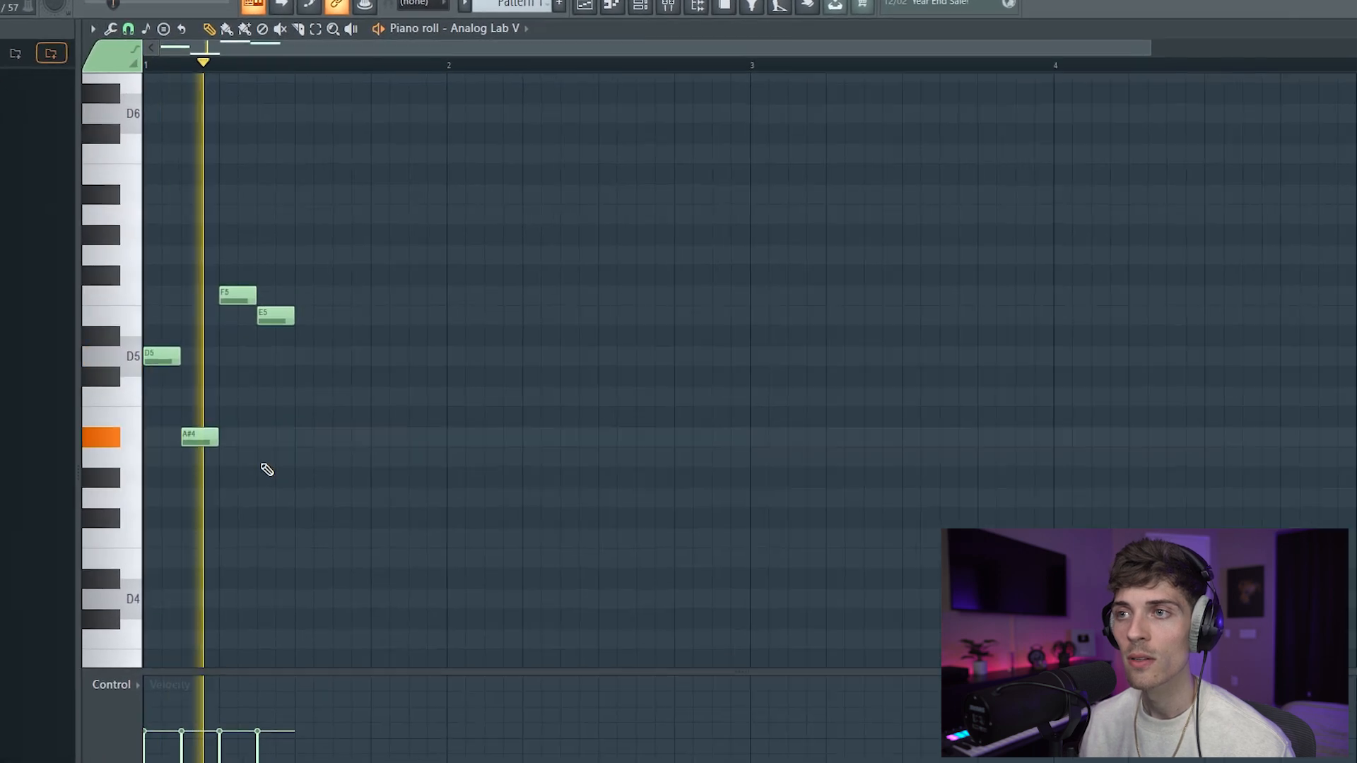
key(space)
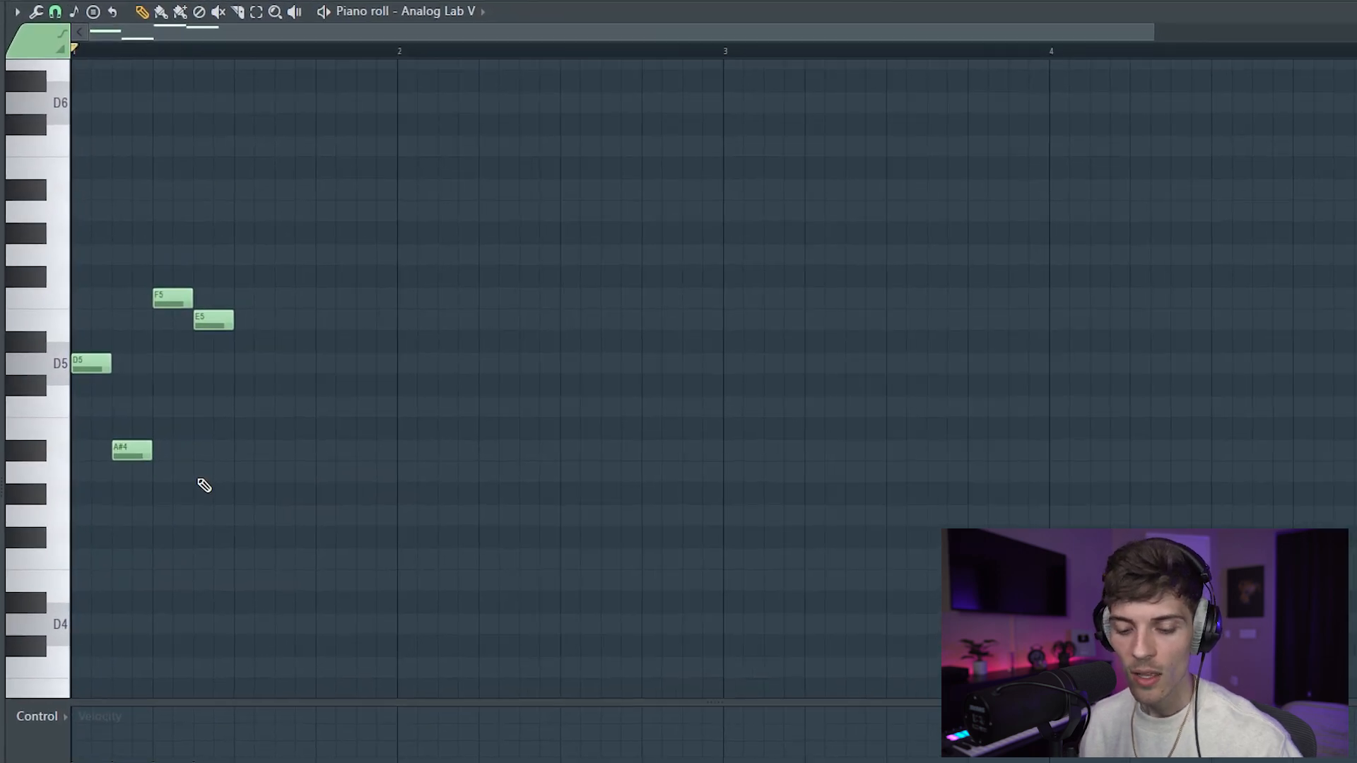
- Try the Arpeggiator on the four notes, auditioning shorter and longer time multipliers, then dismiss it
key(alt+a)
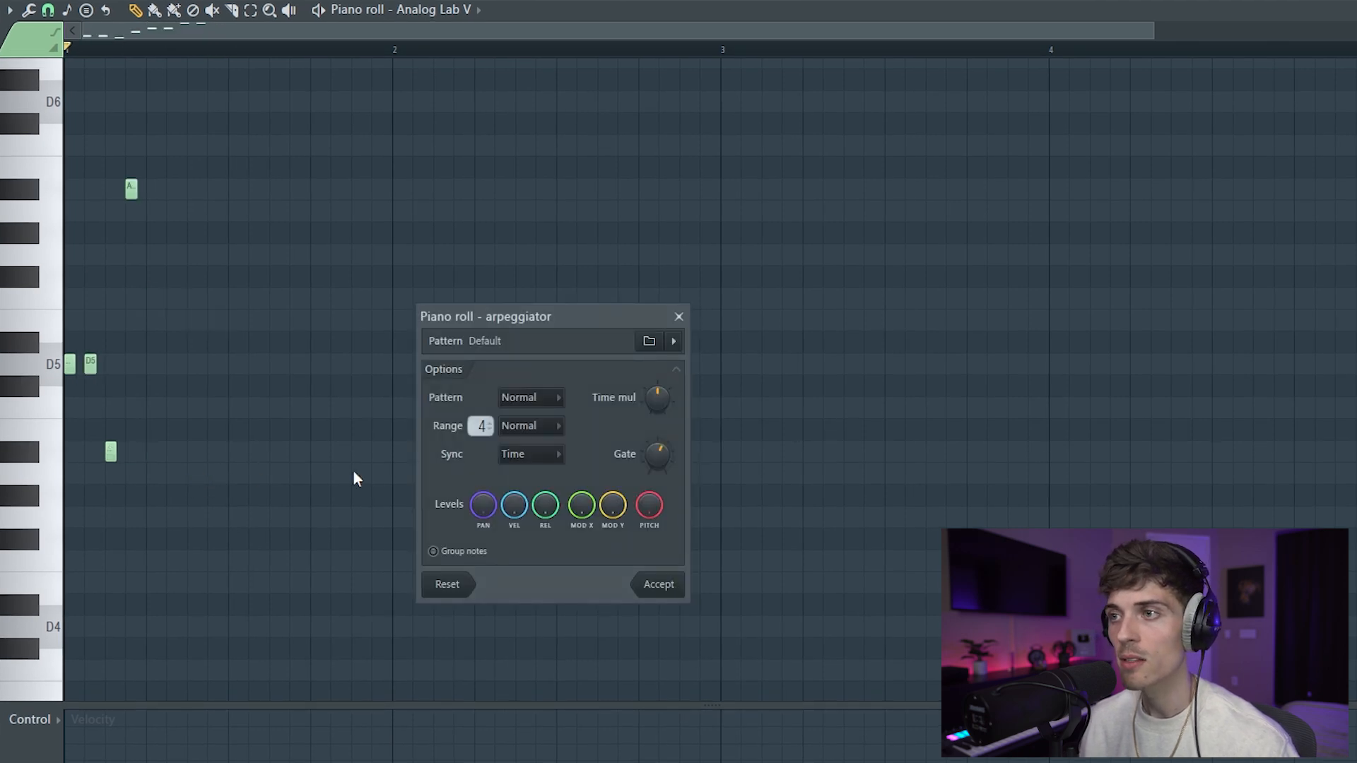
key(space)
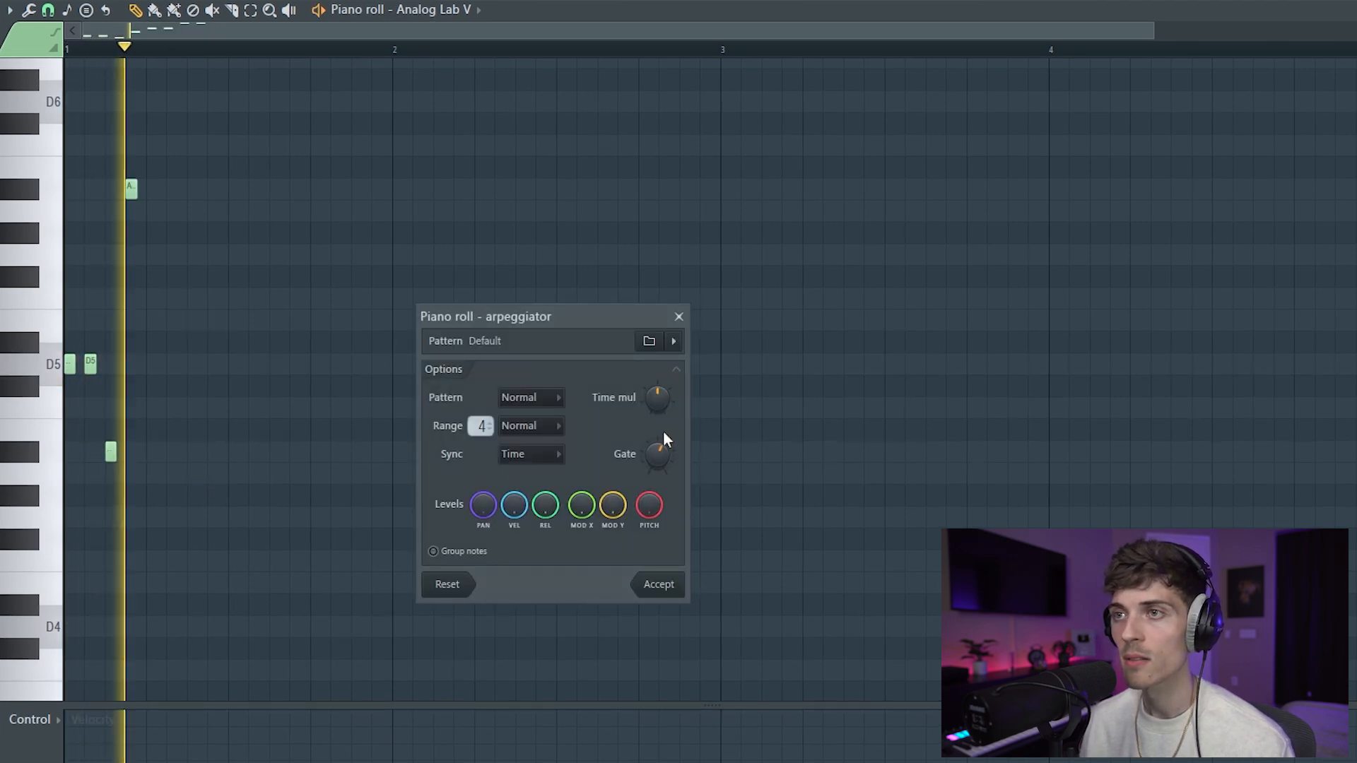
key(space)
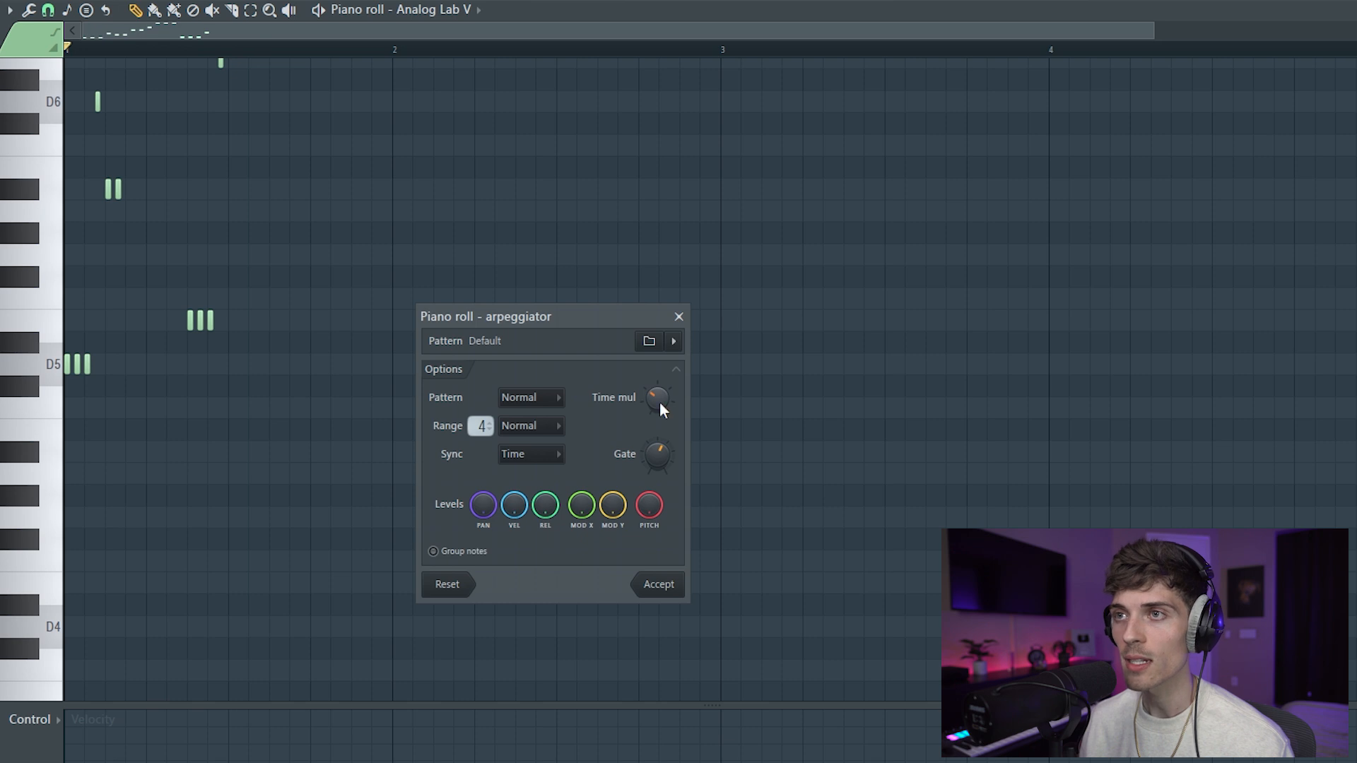
key(space)
key(space)
drag(660, 403, 658, 378)
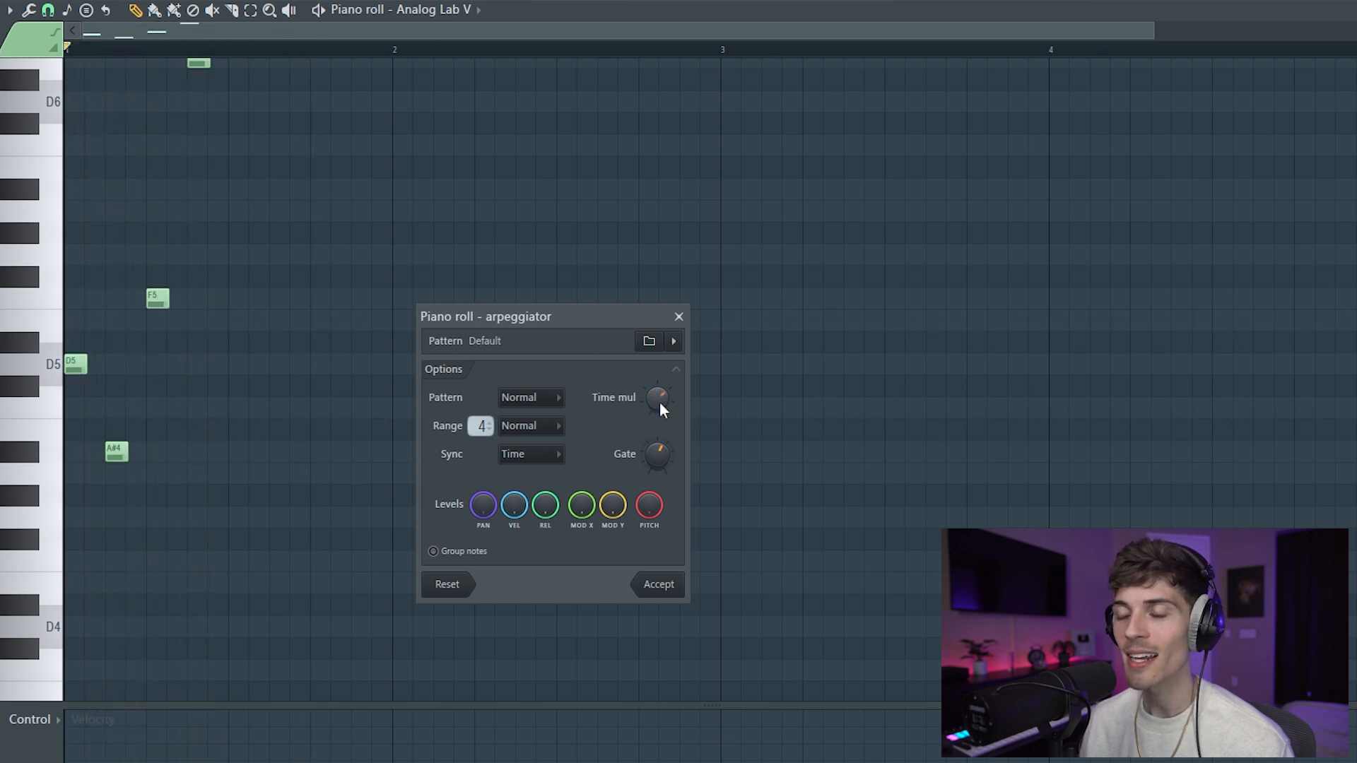
key(space)
key(space)
drag(660, 401, 659, 426)
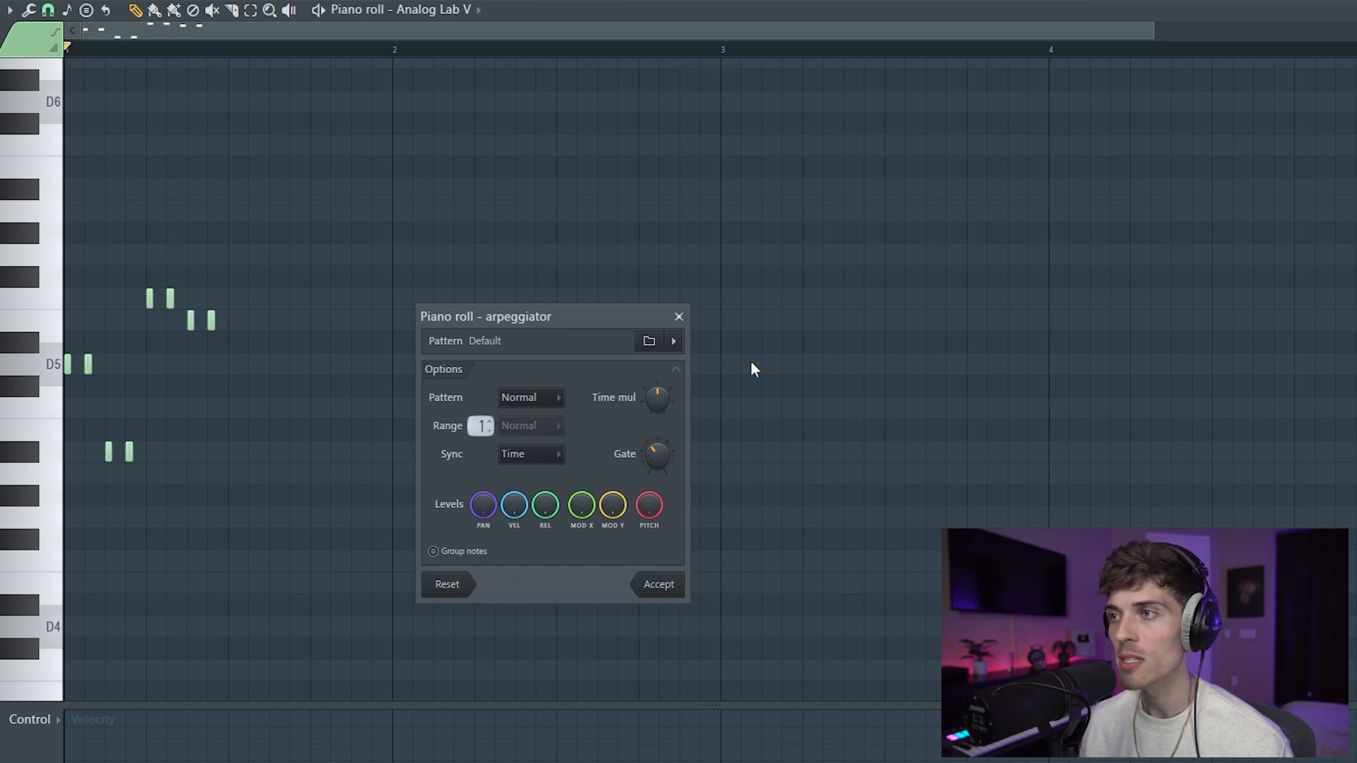
click(679, 317)
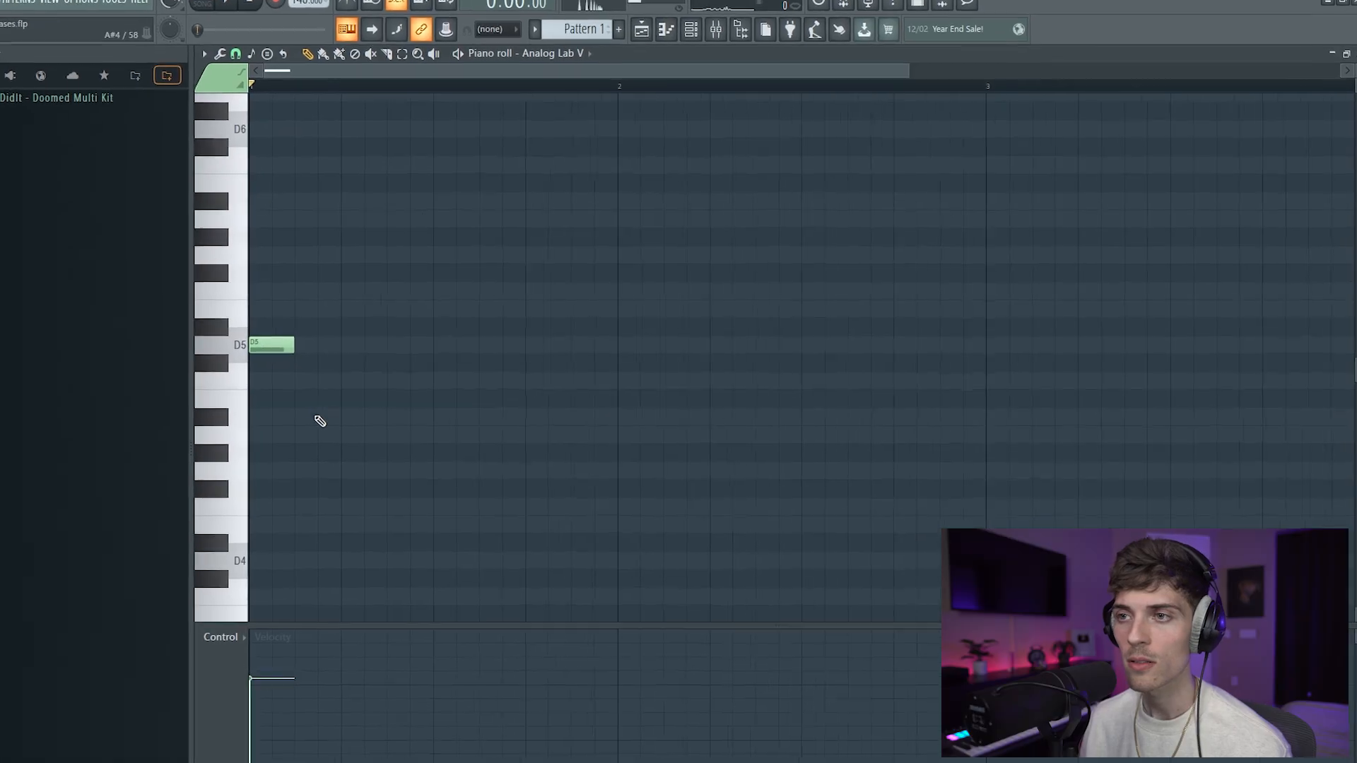
- Add consecutive A#4, A5 and A#5 notes after the opening D5 and play the pattern back
click(267, 445)
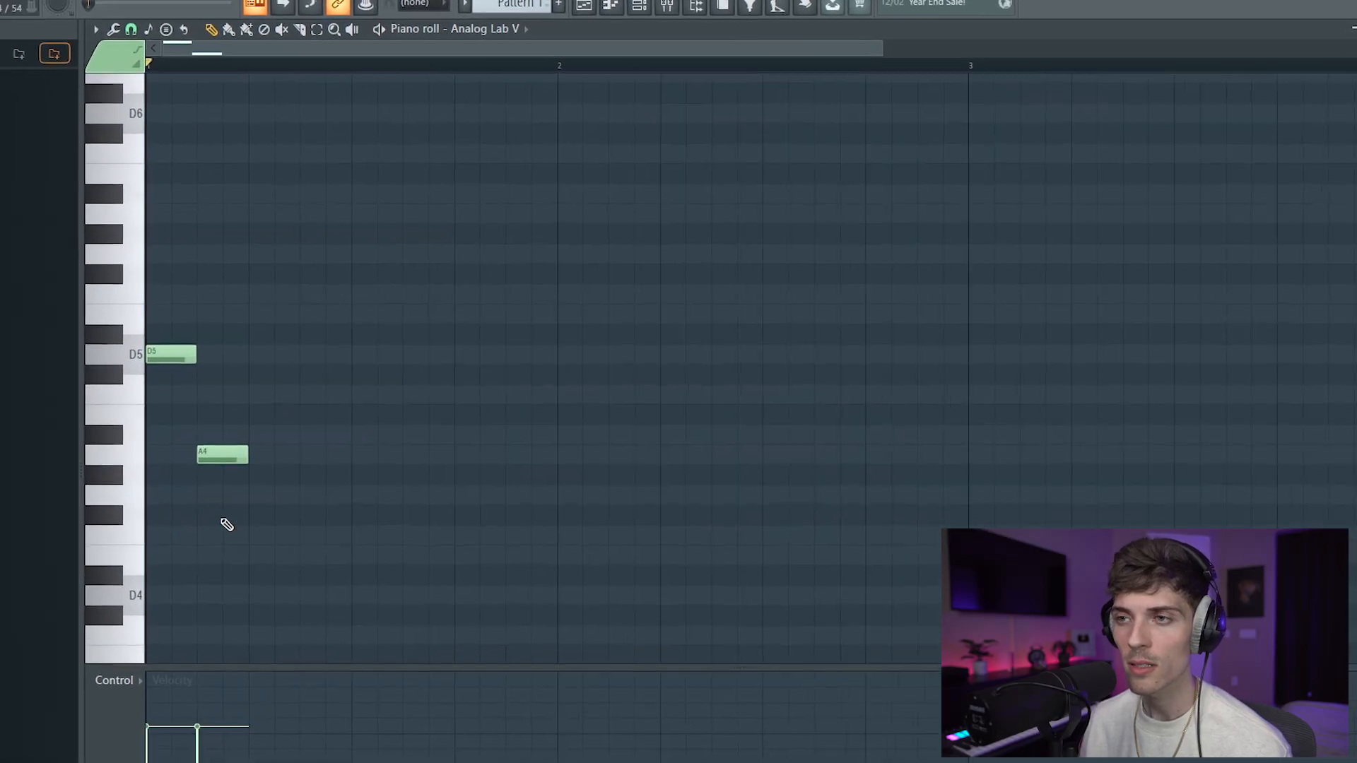
drag(267, 446, 268, 427)
key(space)
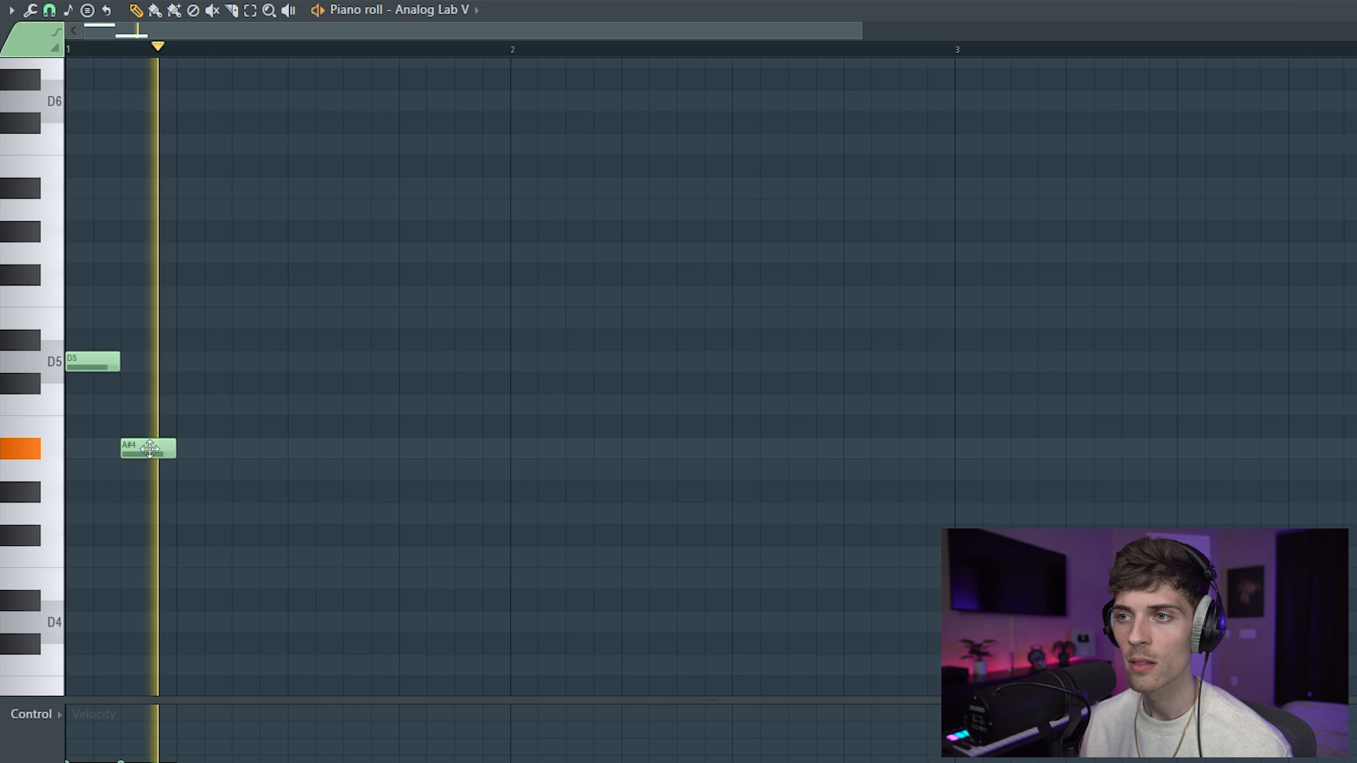
key(space)
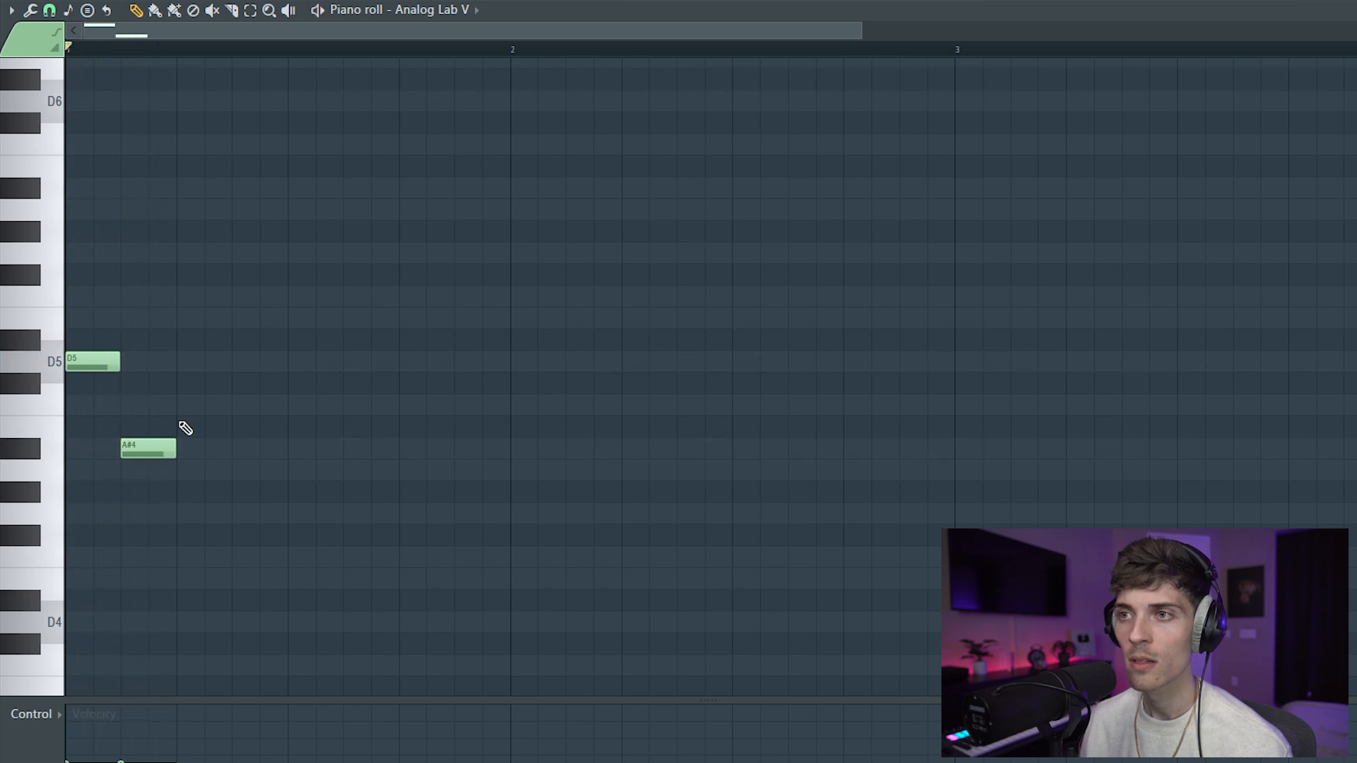
click(241, 189)
key(space)
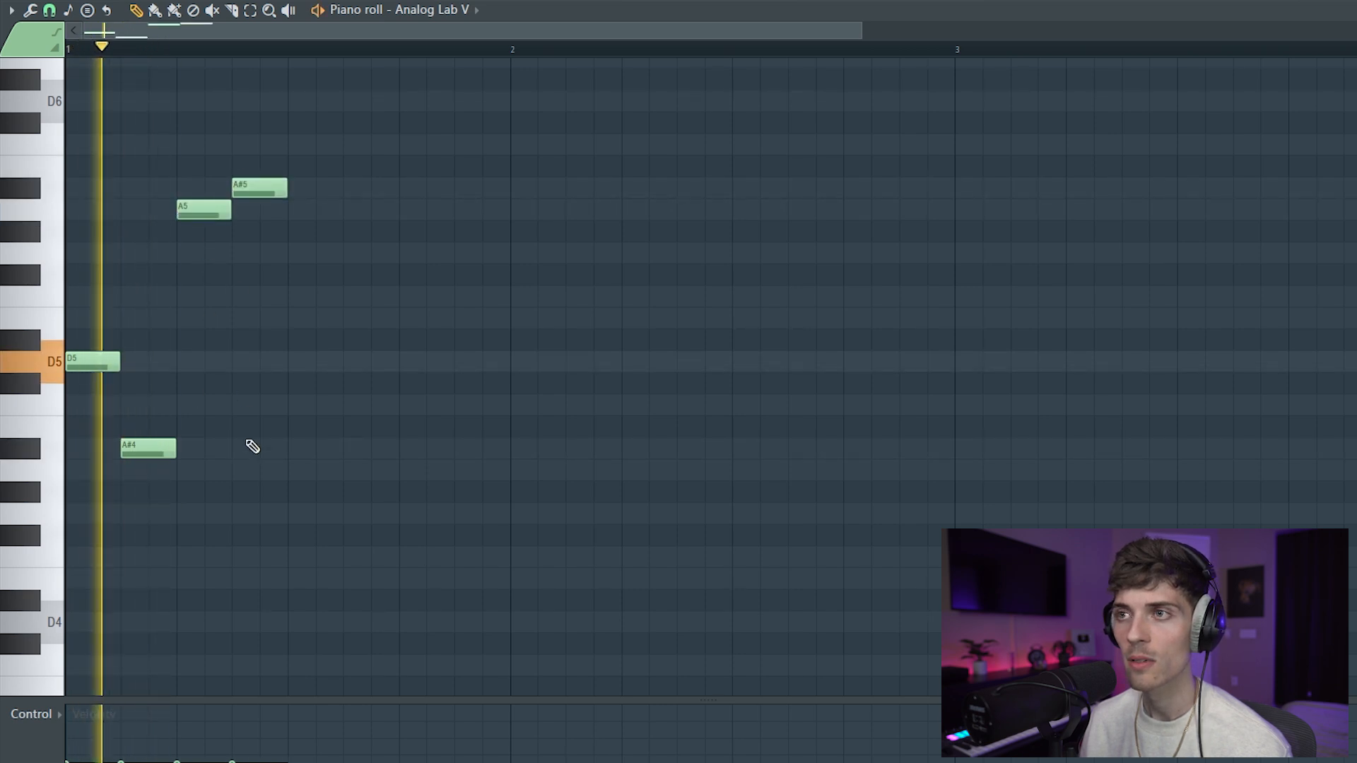
scroll(252, 445, up, 1)
key(space)
- Select the A5 and A#5 notes, shift them one beat later, and play the pattern
drag(187, 343, 310, 243)
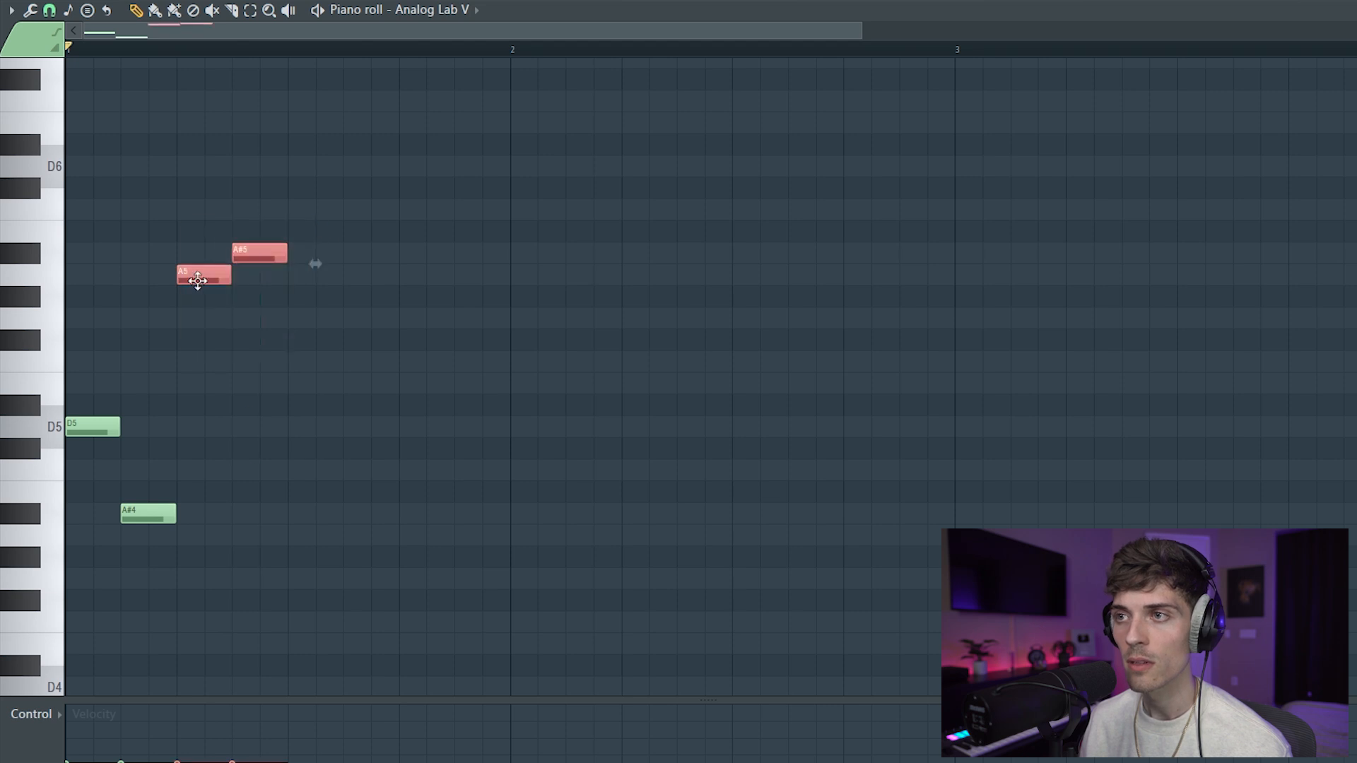
drag(199, 283, 306, 286)
scroll(312, 294, up, 1)
key(space)
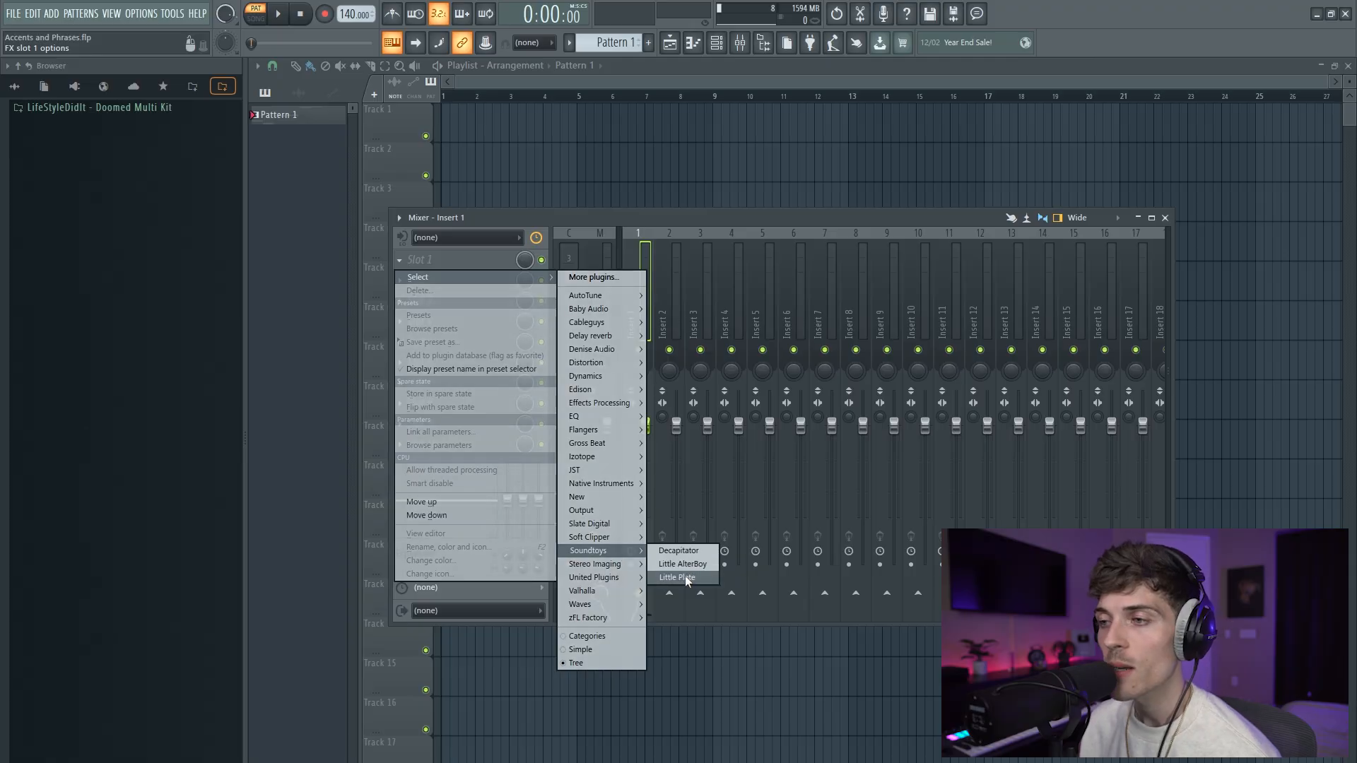
- Load the Little Plate reverb into slot 1 of mixer Insert 1 and adjust its decay during playback
click(685, 576)
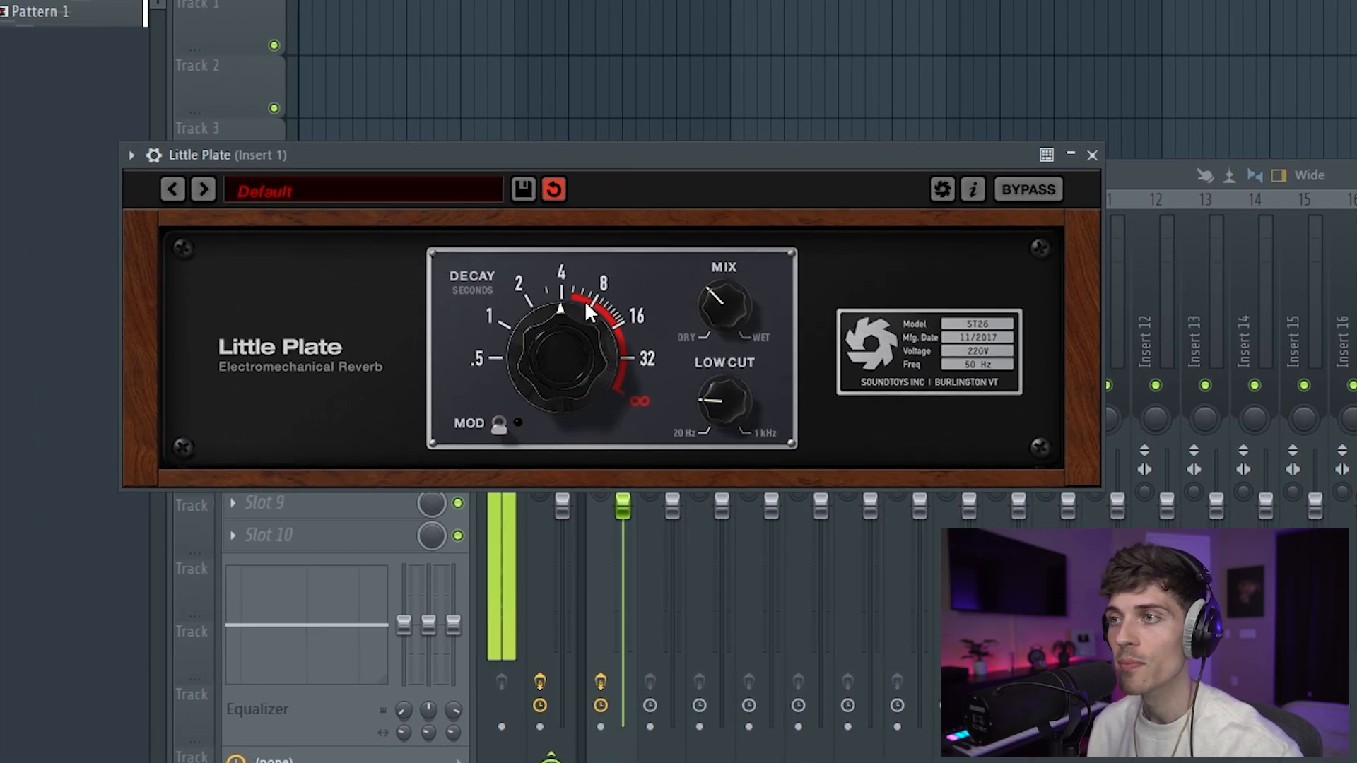
drag(579, 337, 585, 332)
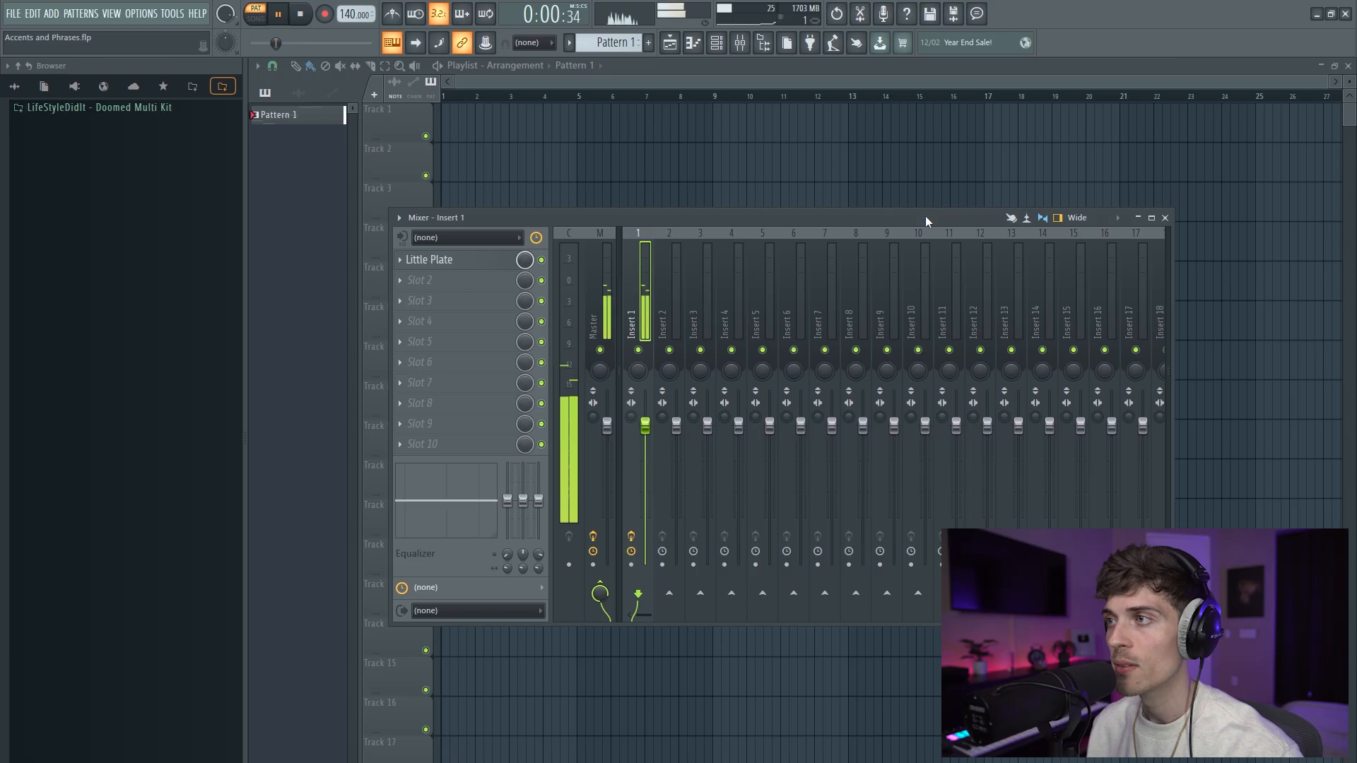
key(space)
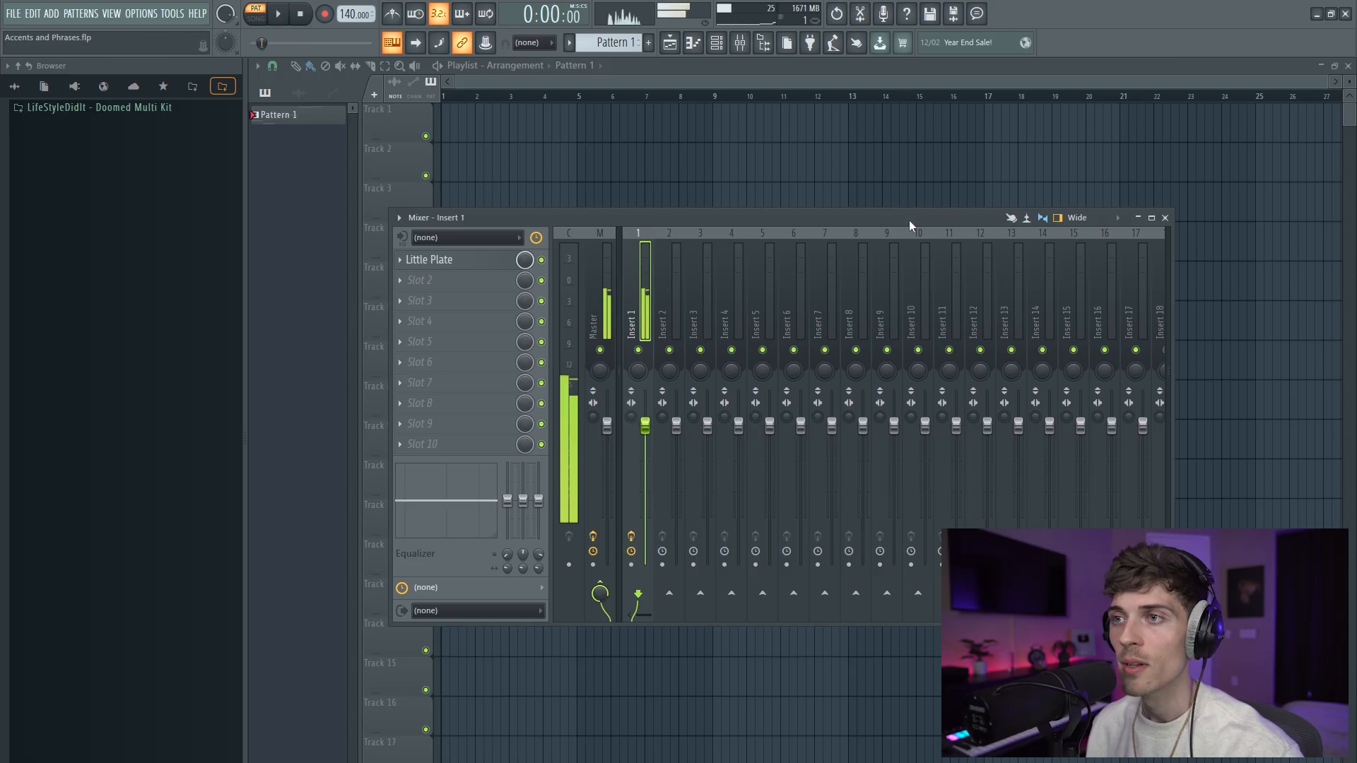
- Load Portal into slot 2 of mixer Insert 1 with the NOT EVEN preset and shift its dry/wet balance further toward wet
click(429, 286)
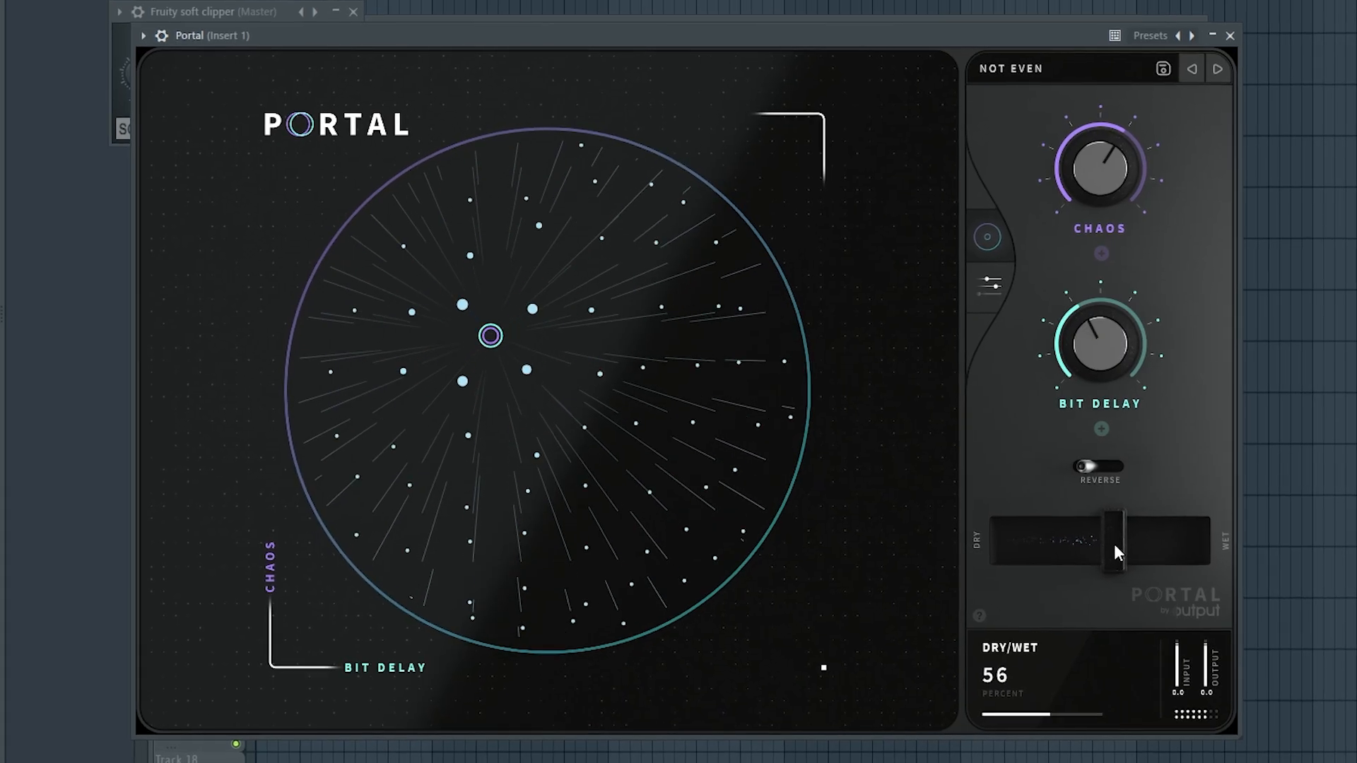
drag(1114, 544, 1151, 566)
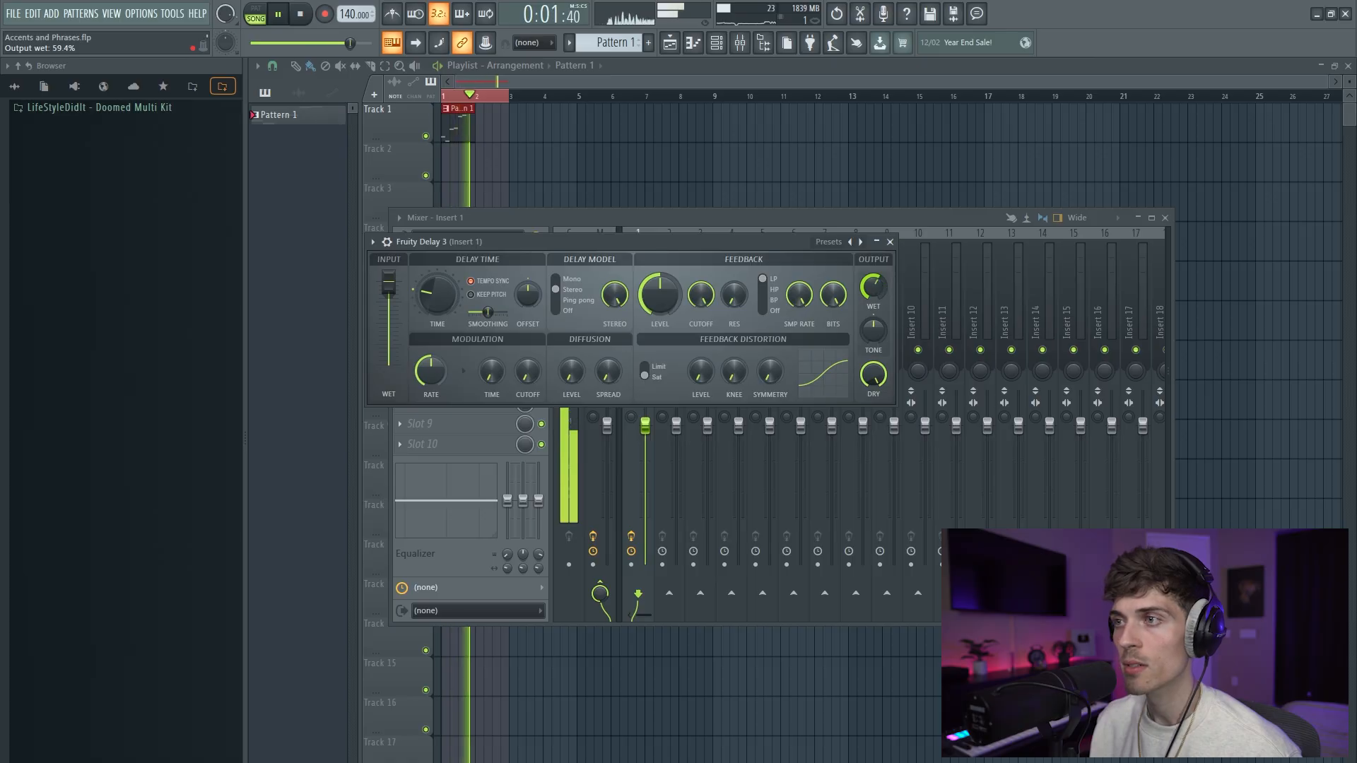
- Set Fruity Delay 3 on Insert 1 to the Ping pong delay model and lower its wet output level
click(572, 300)
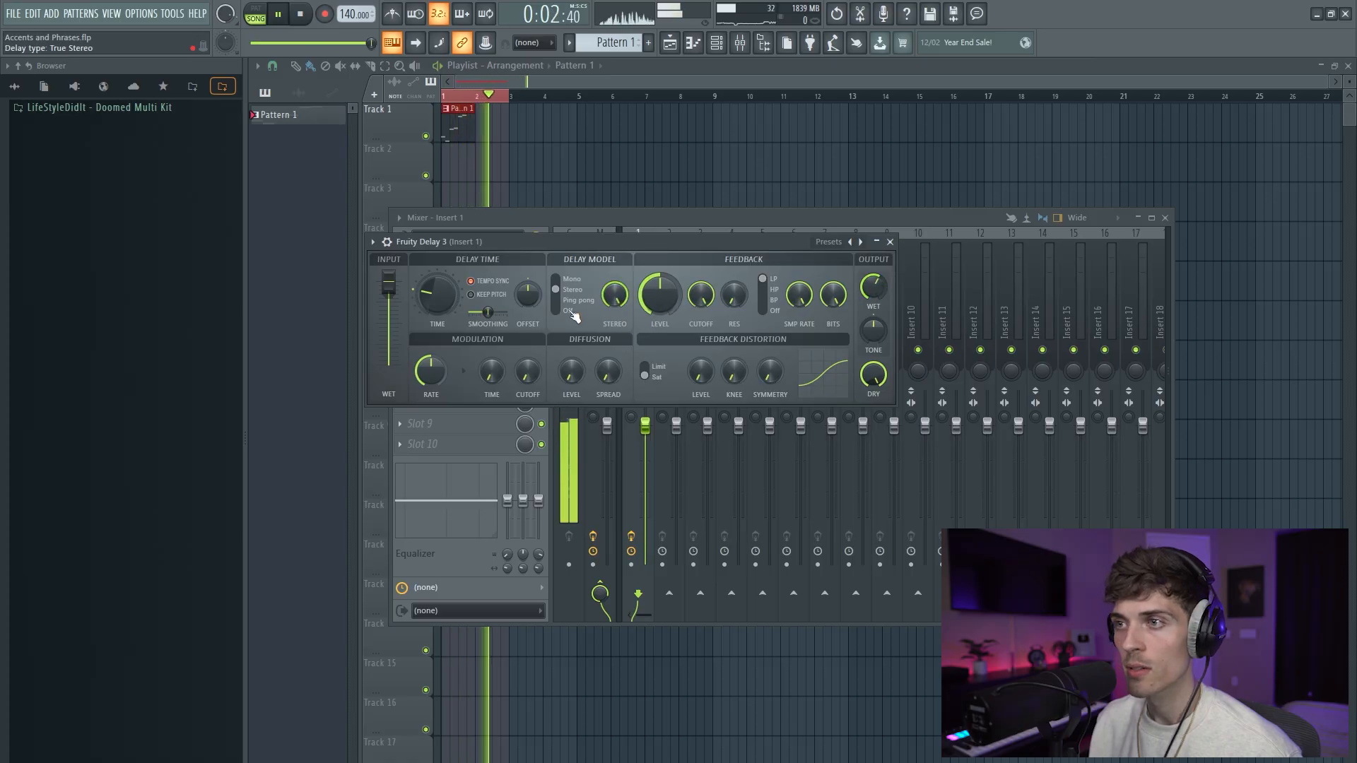
drag(875, 292, 875, 313)
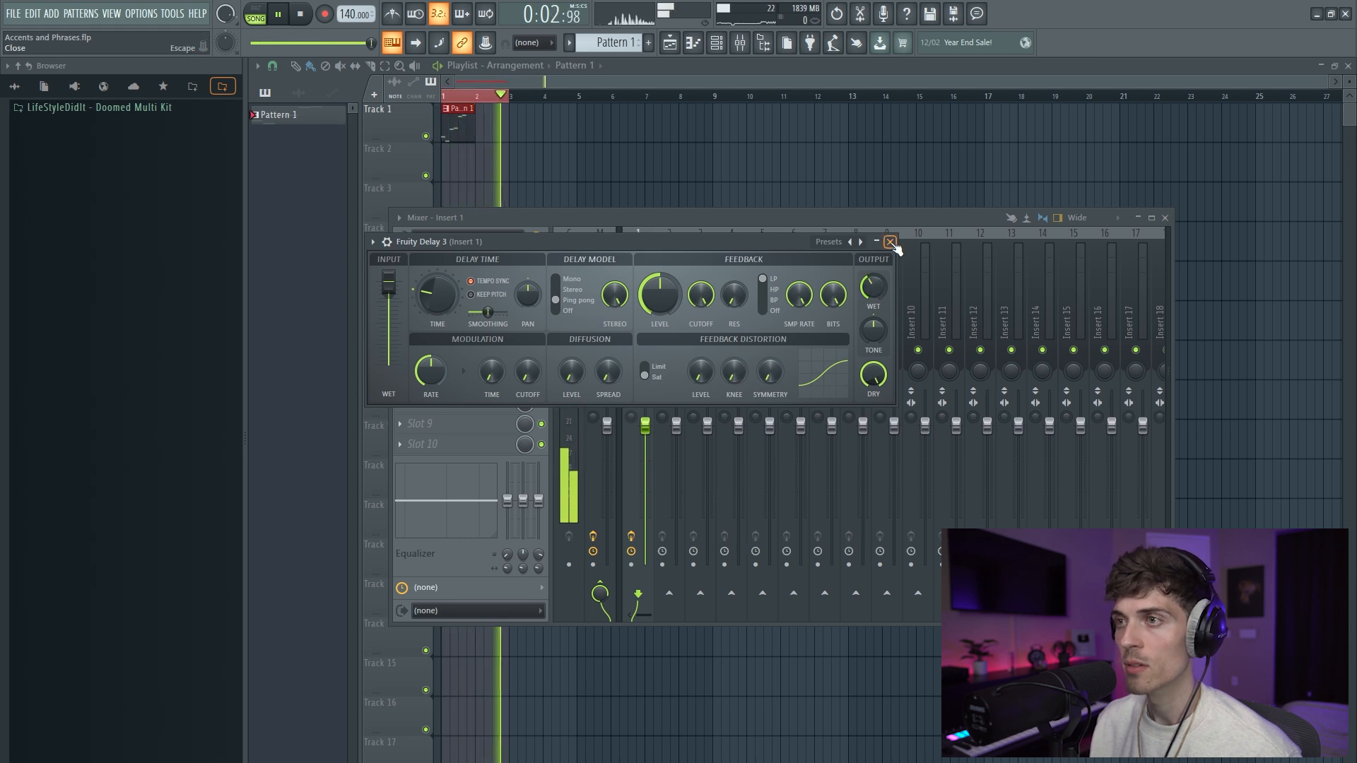
click(892, 243)
- Load ValhallaVintageVerb into slot 4 of Insert 1, adjust its reverb settings during playback, and stop the song
click(432, 320)
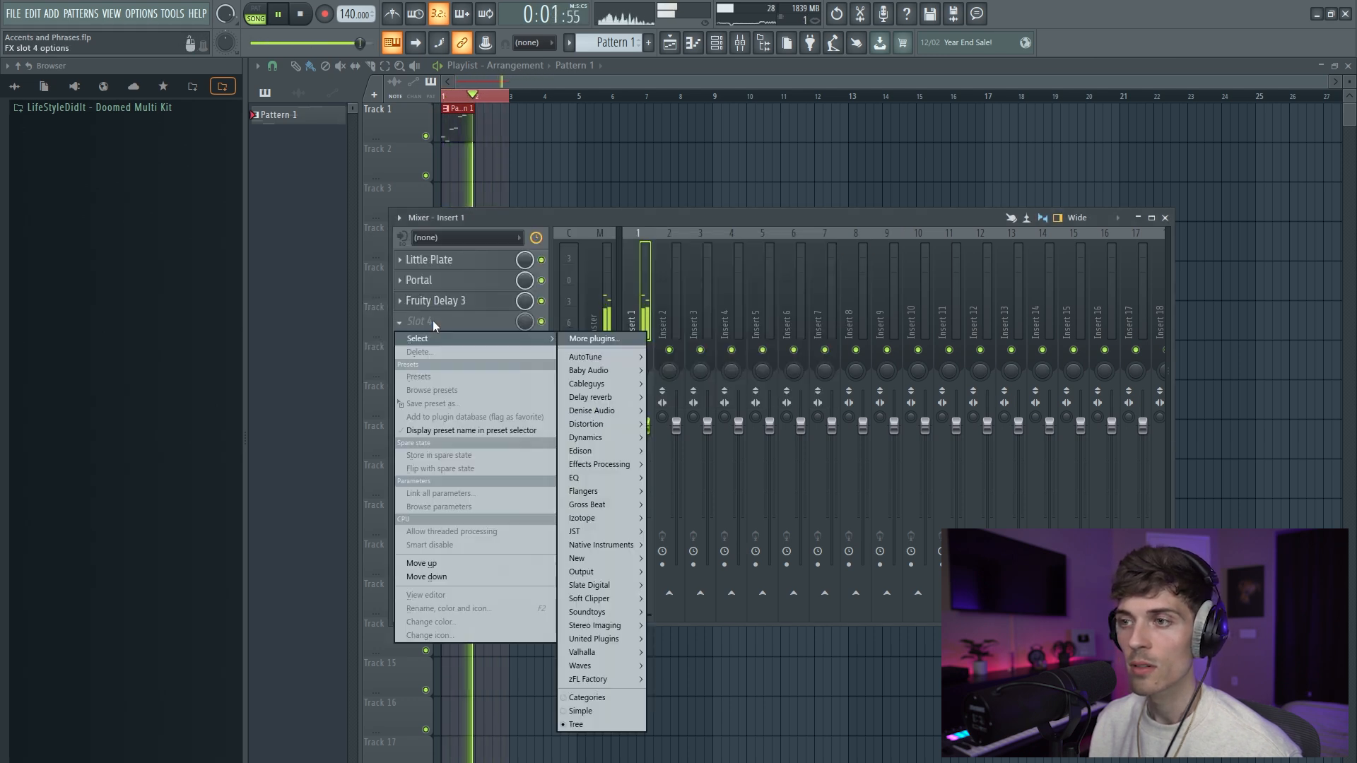
mouse_move(597, 651)
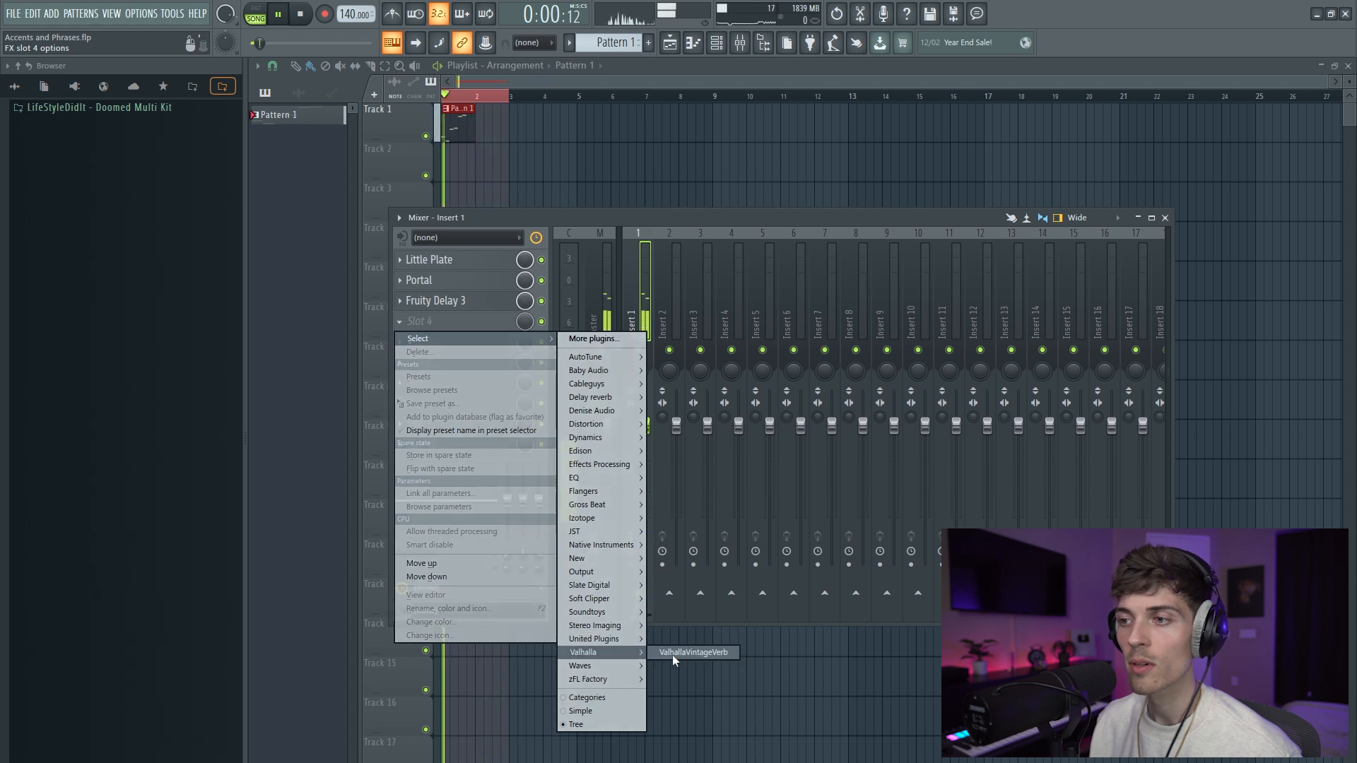
click(672, 654)
drag(434, 372, 424, 475)
drag(996, 458, 994, 392)
drag(579, 443, 617, 422)
click(1041, 260)
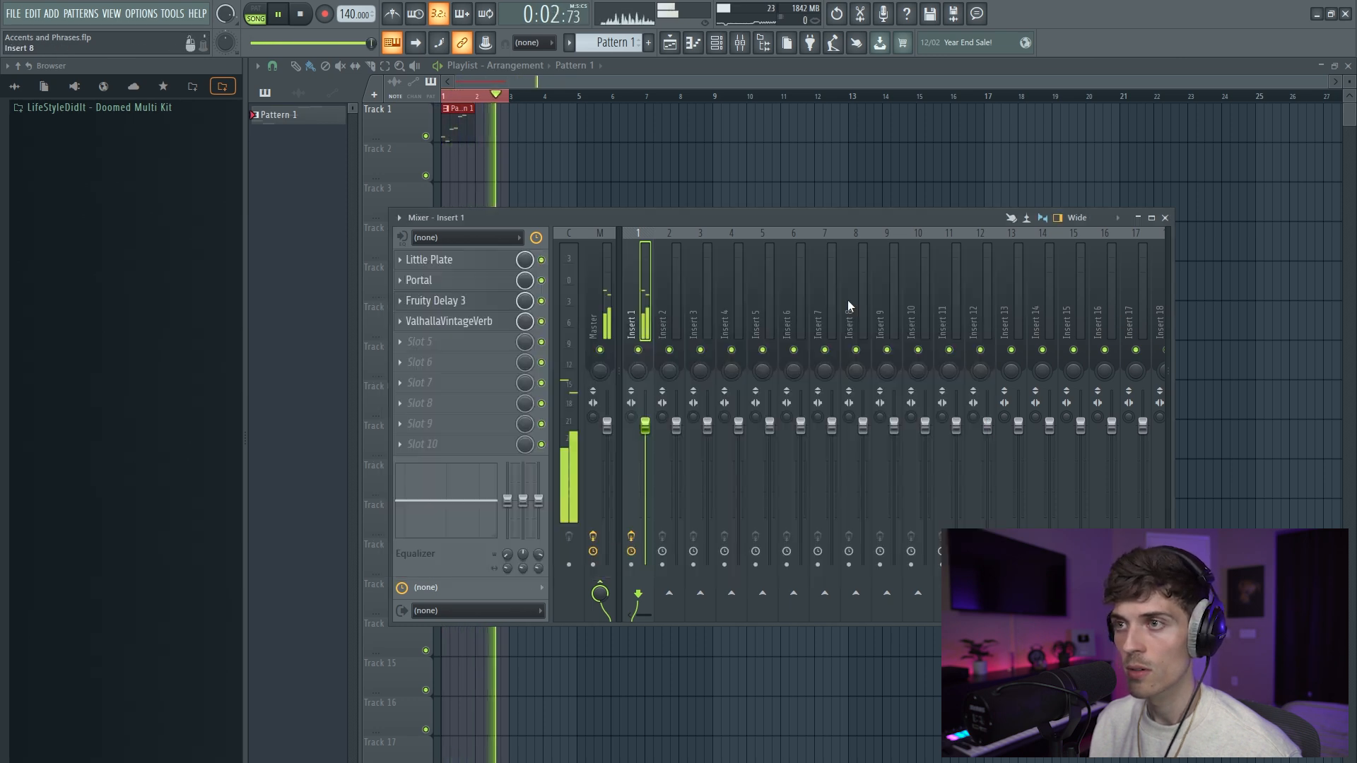
key(space)
- Load Fruity Parametric EQ 2 into slot 5 with the Low Cut preset and set the high-pass band to about 140 Hz
click(434, 341)
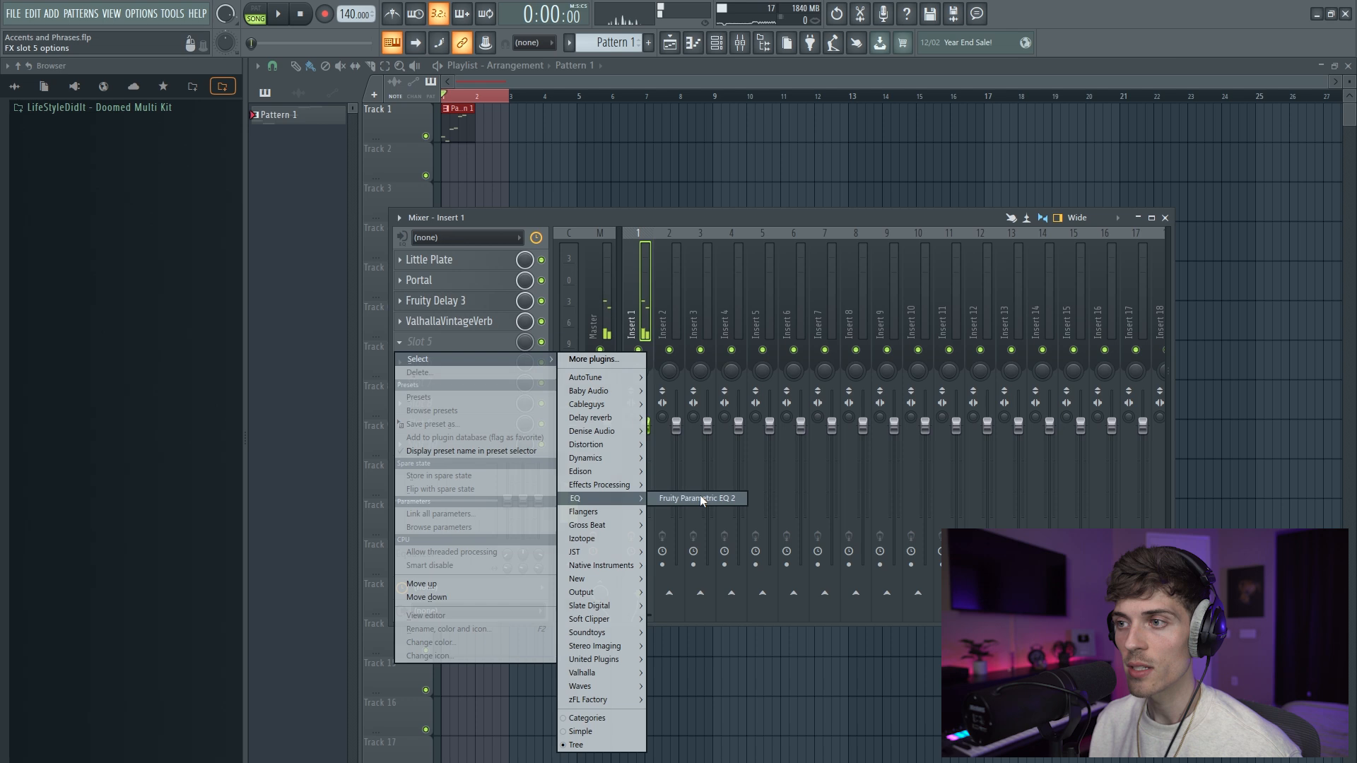
click(700, 498)
click(668, 134)
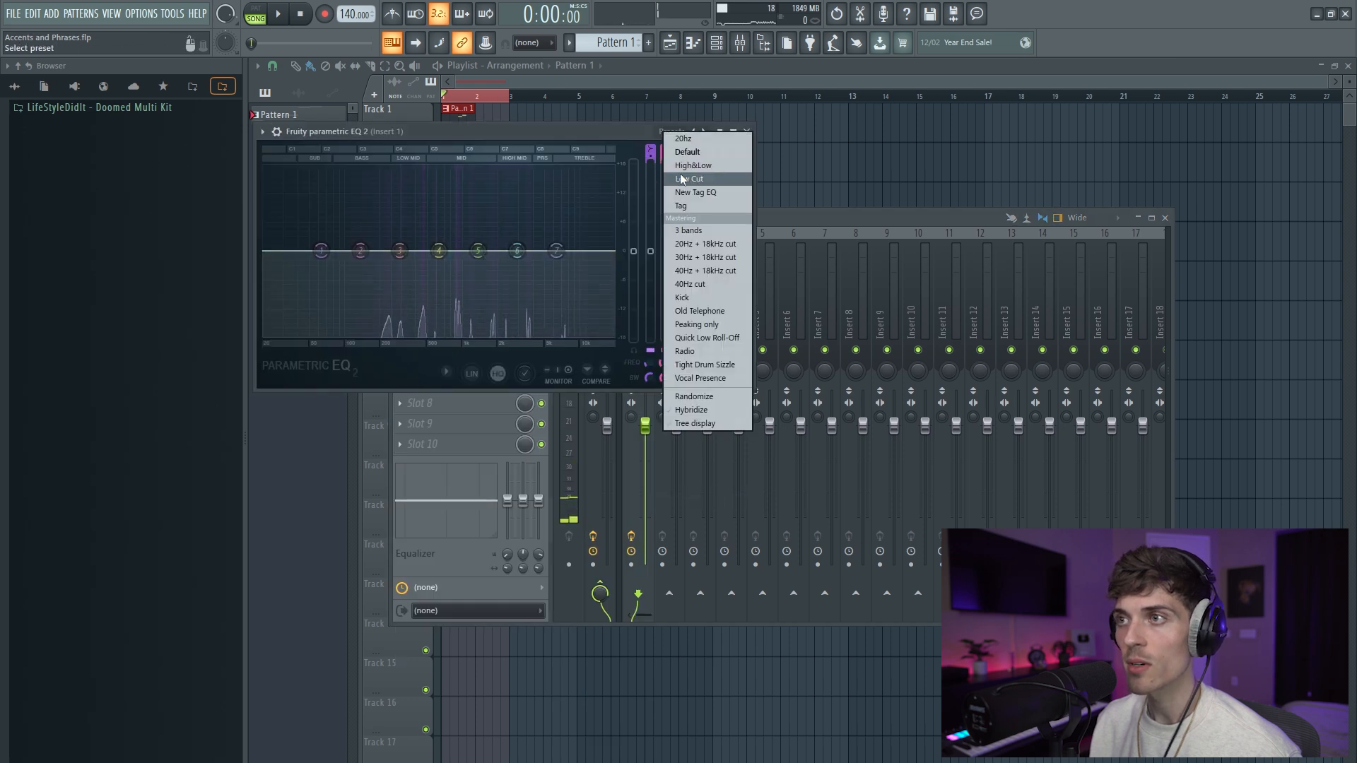
click(668, 179)
drag(301, 249, 355, 249)
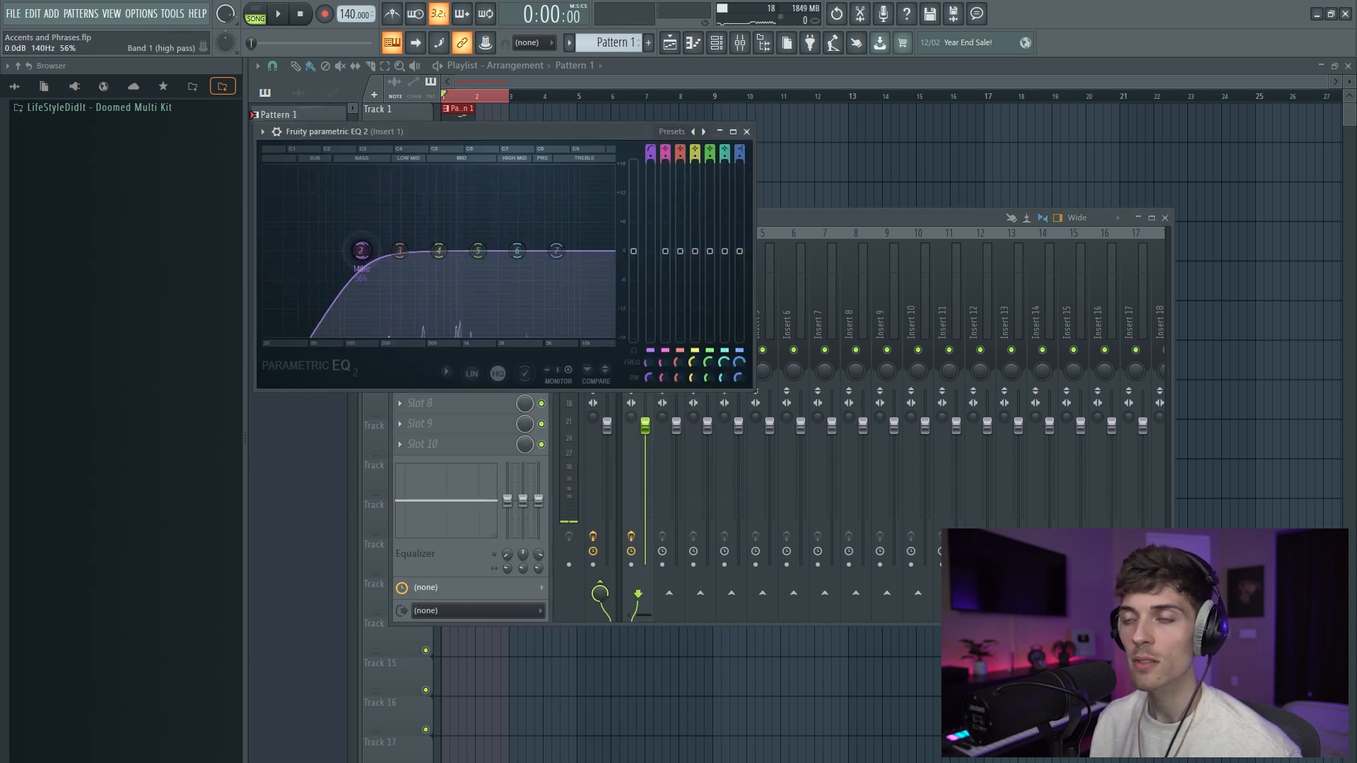
key(space)
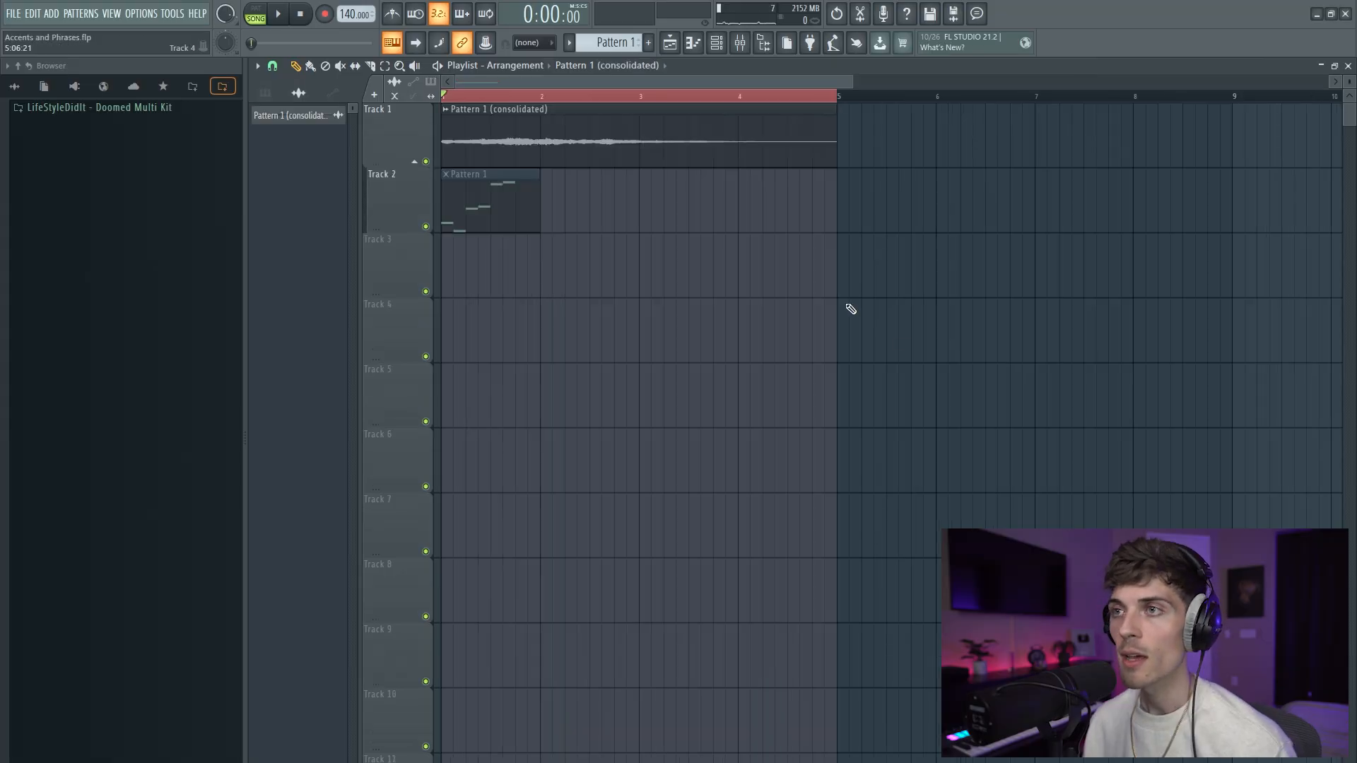
- Rename the consolidated Pattern 1 audio clip as Accent D min
middle_click(303, 115)
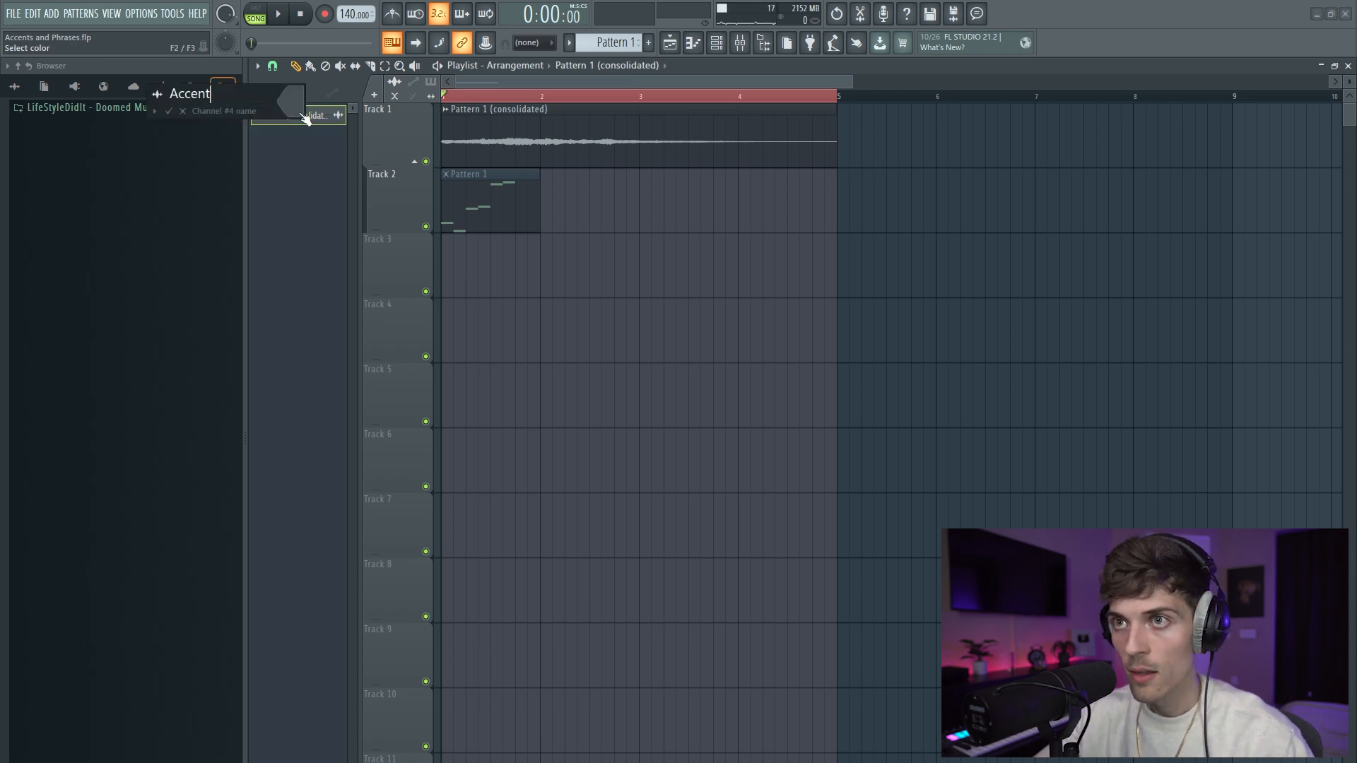
text(Accent D min)
key(Return)
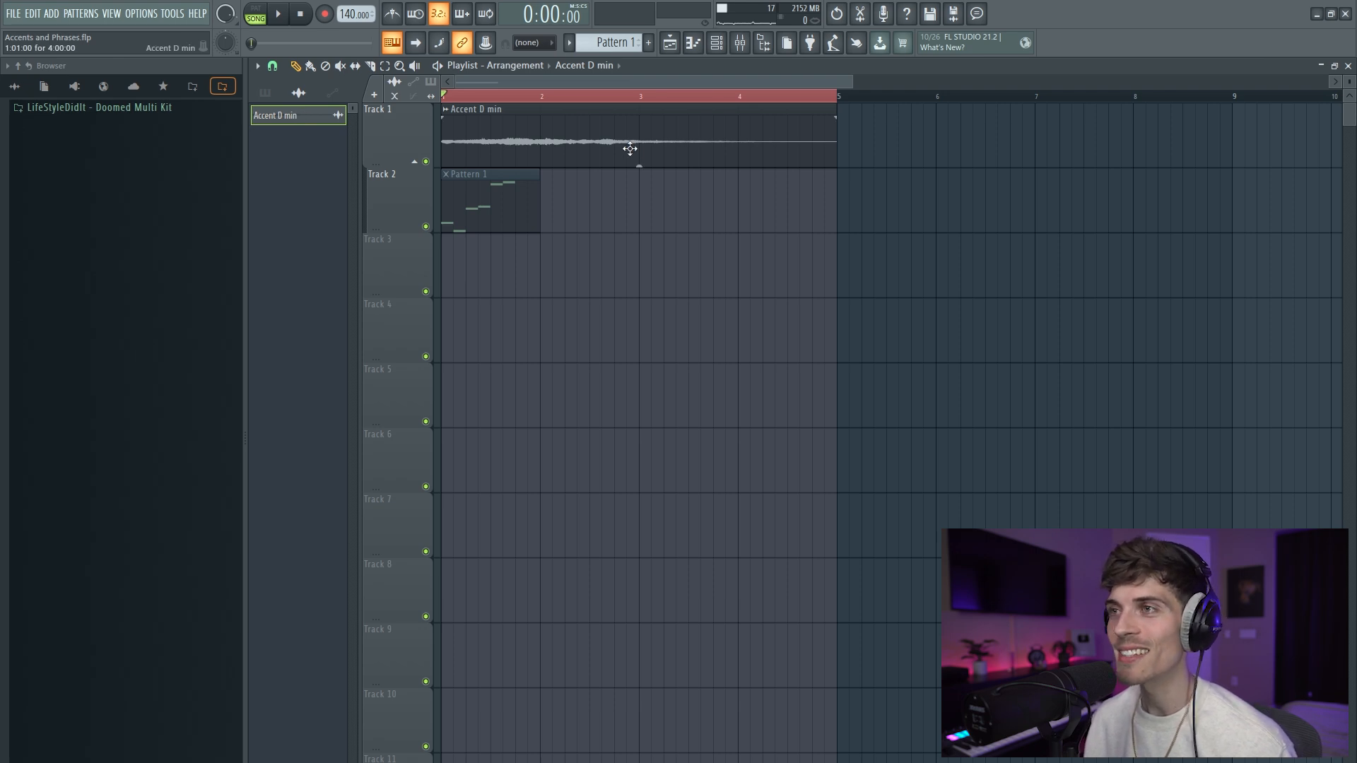
- Set the Accent D min clip's time-stretching mode to Stretch and compress the clip to two bars on Track 1
double_click(653, 141)
click(698, 305)
click(688, 332)
key(Escape)
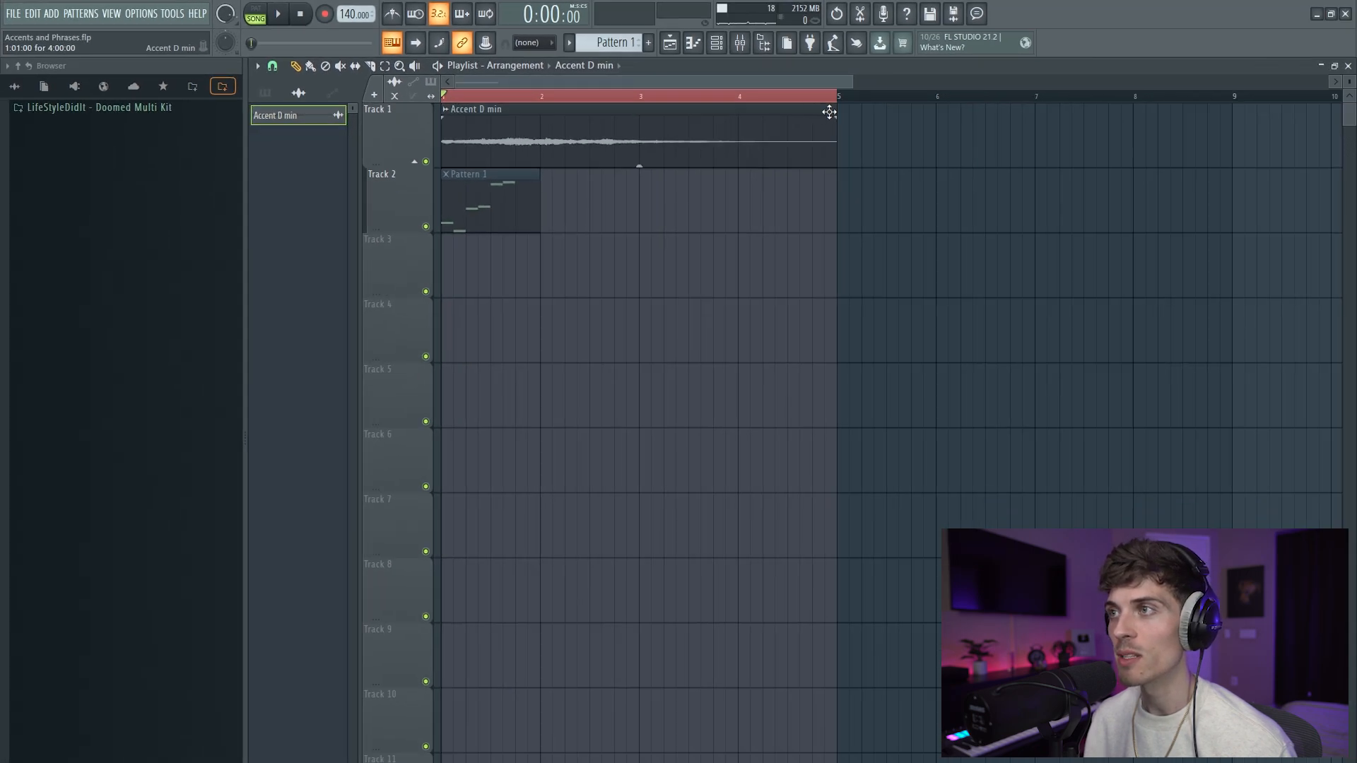
drag(1044, 154, 770, 180)
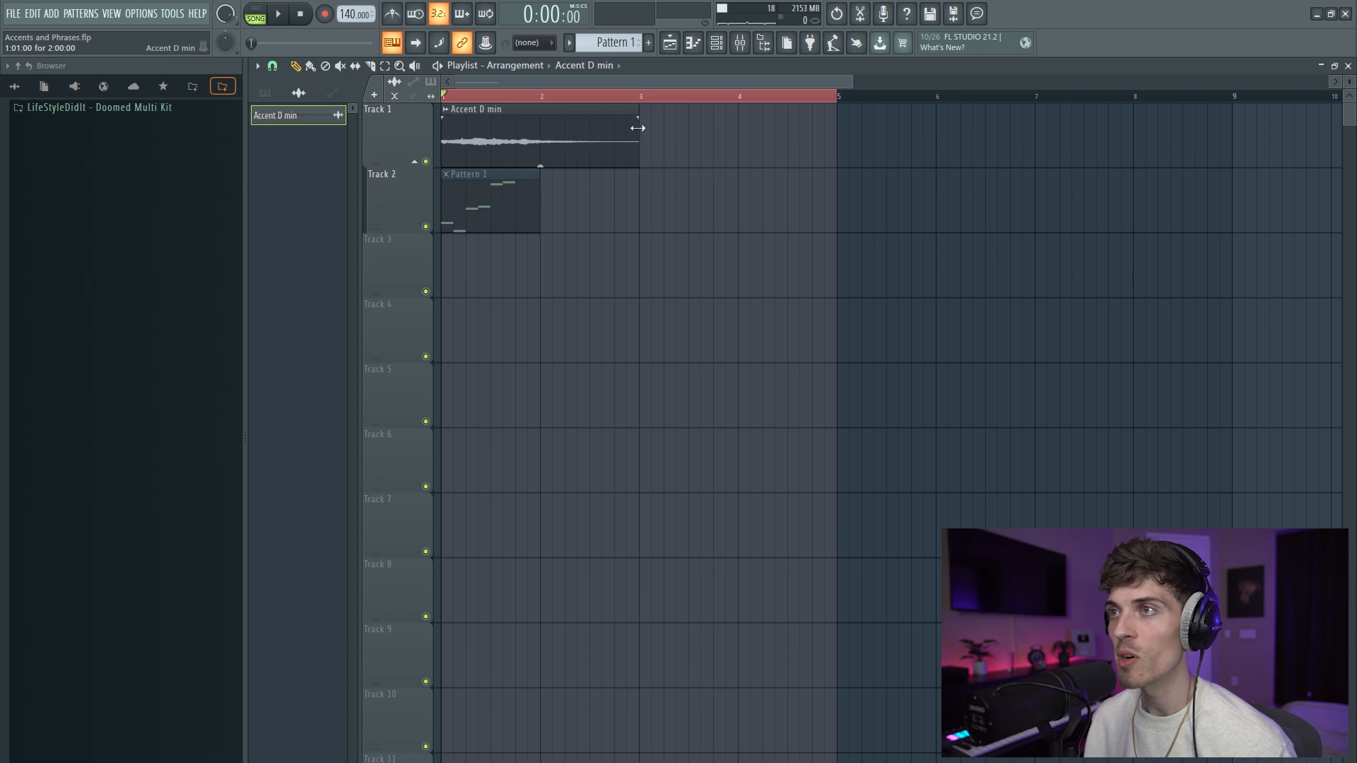
- Normalize the Accent D min clip, set its channel volume to about 44%, and play it back
double_click(557, 122)
click(558, 370)
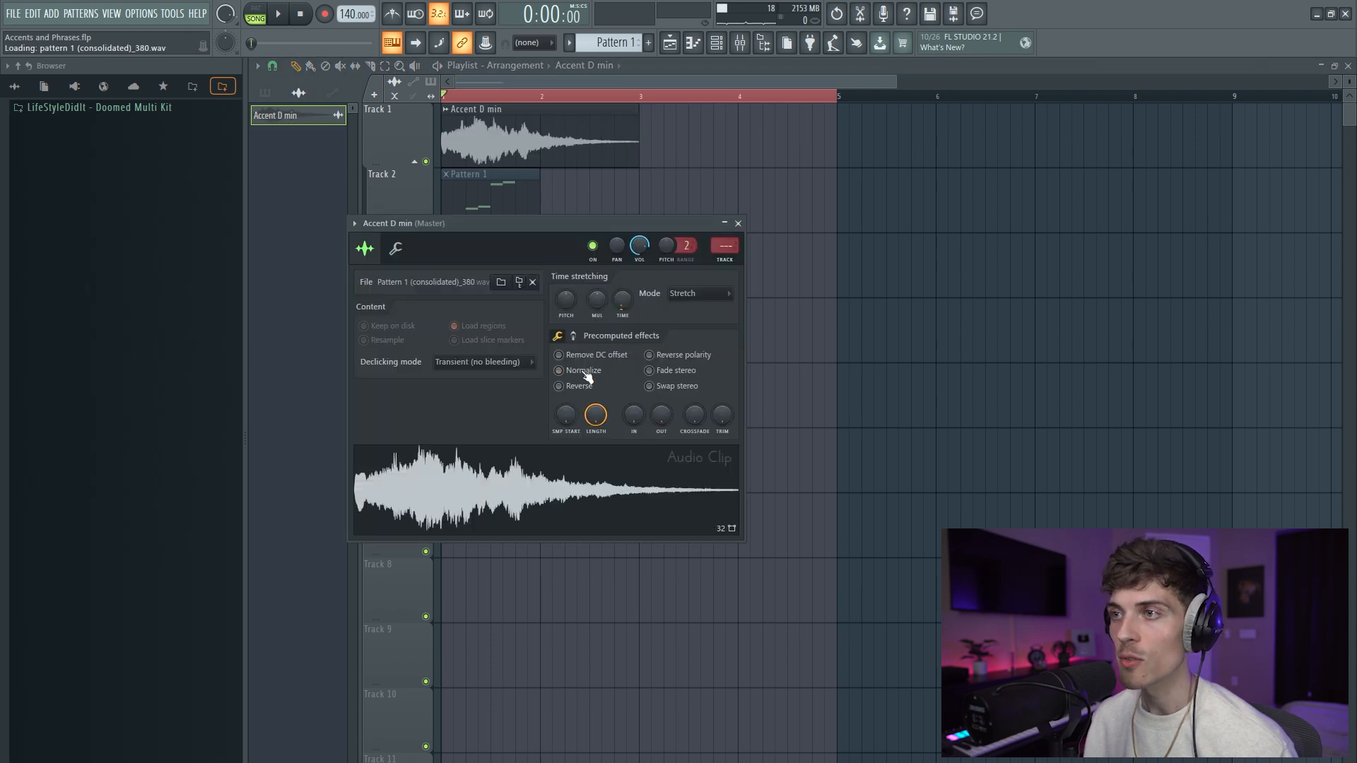
key(space)
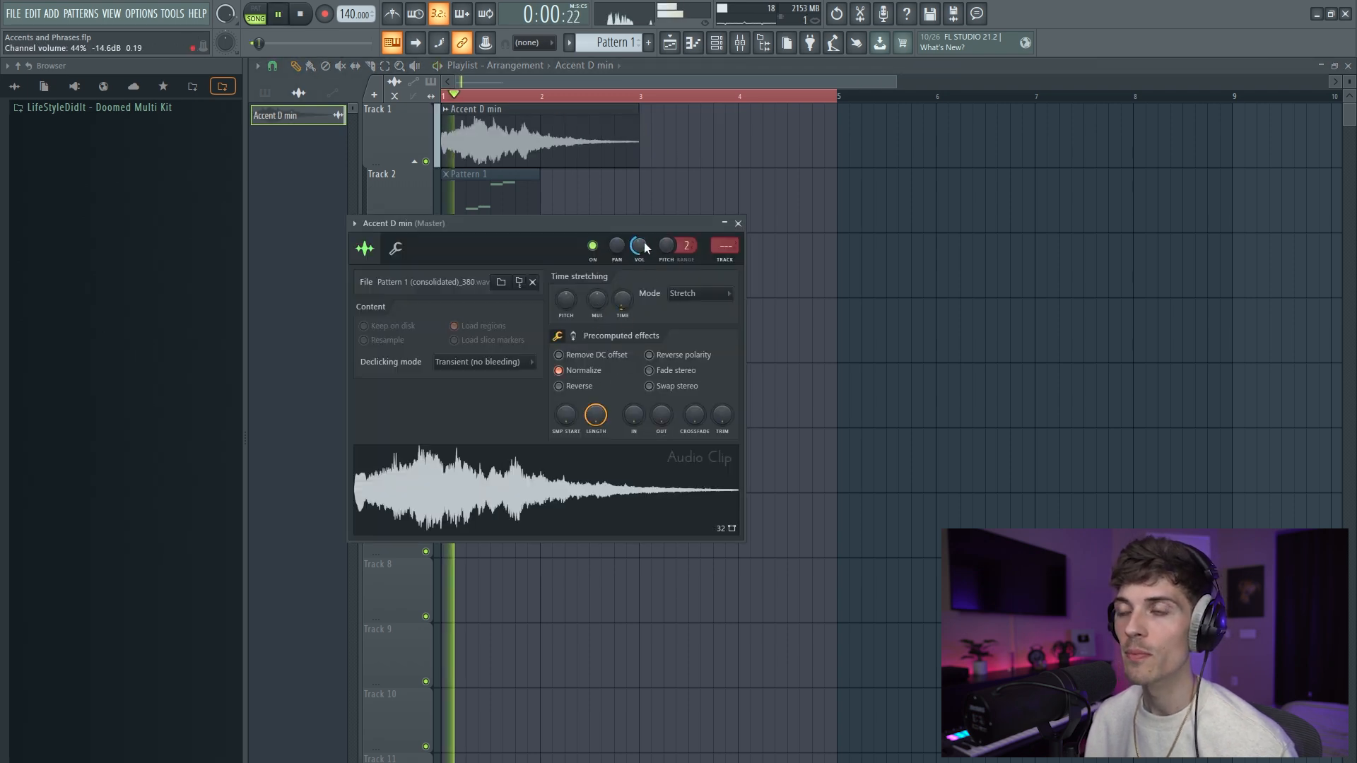
click(738, 223)
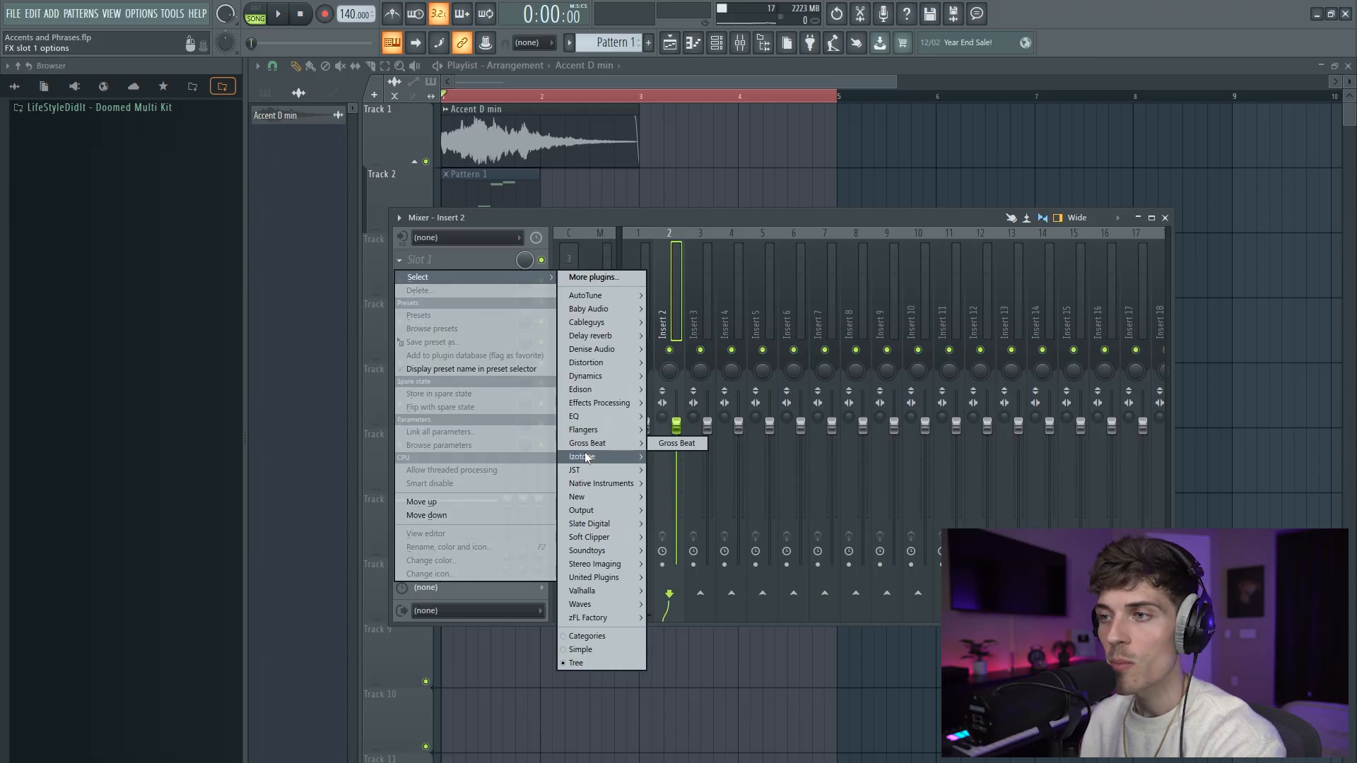
- Load Neoverb into slots 1 and 2 of mixer Insert 2 and Hyper Chorus into slot 3
mouse_move(586, 458)
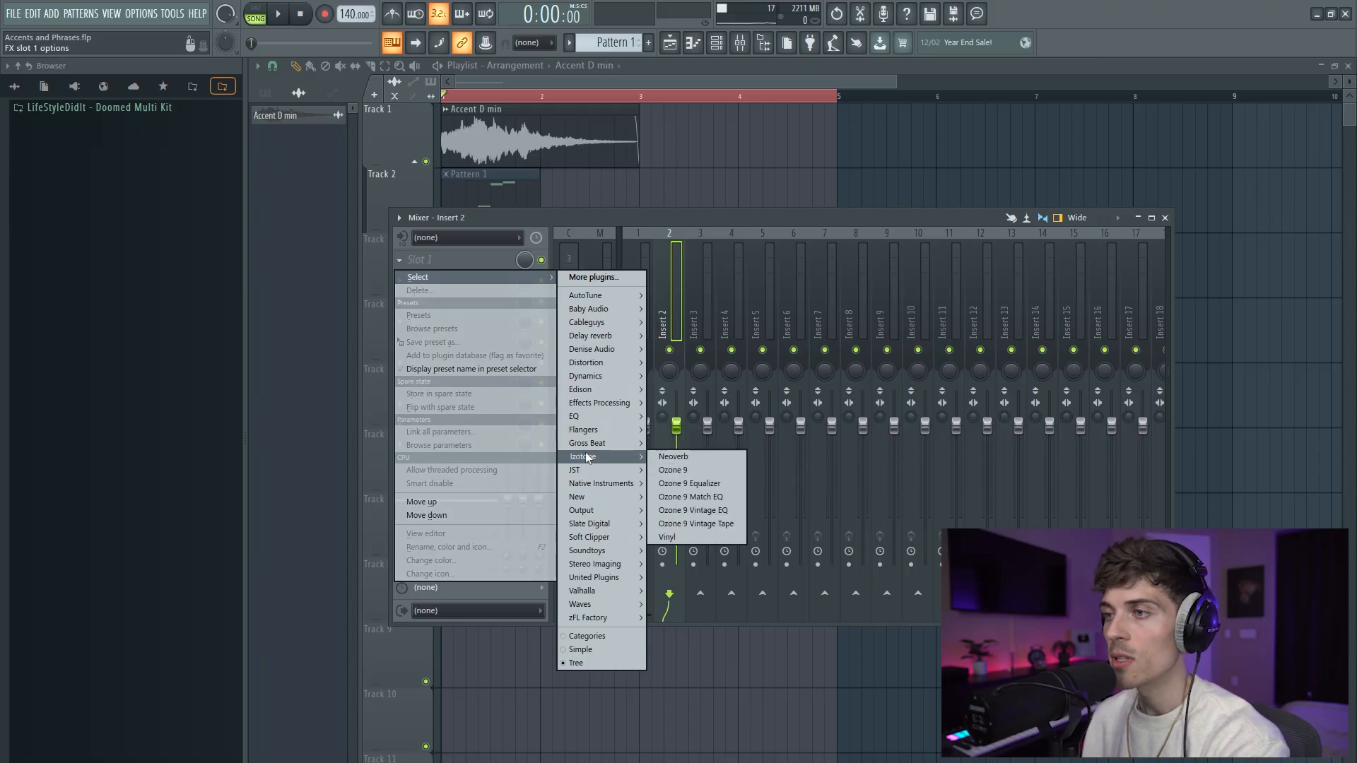
click(673, 457)
key(space)
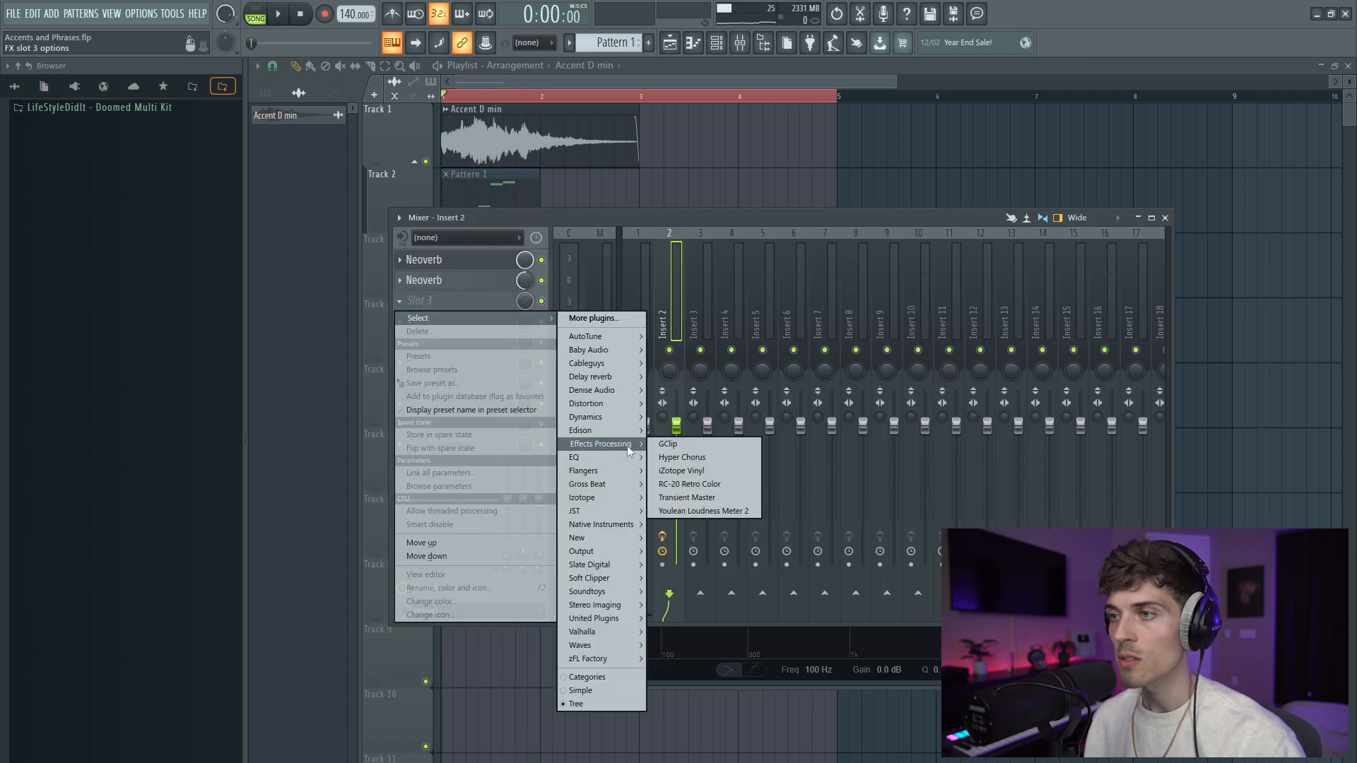
click(675, 455)
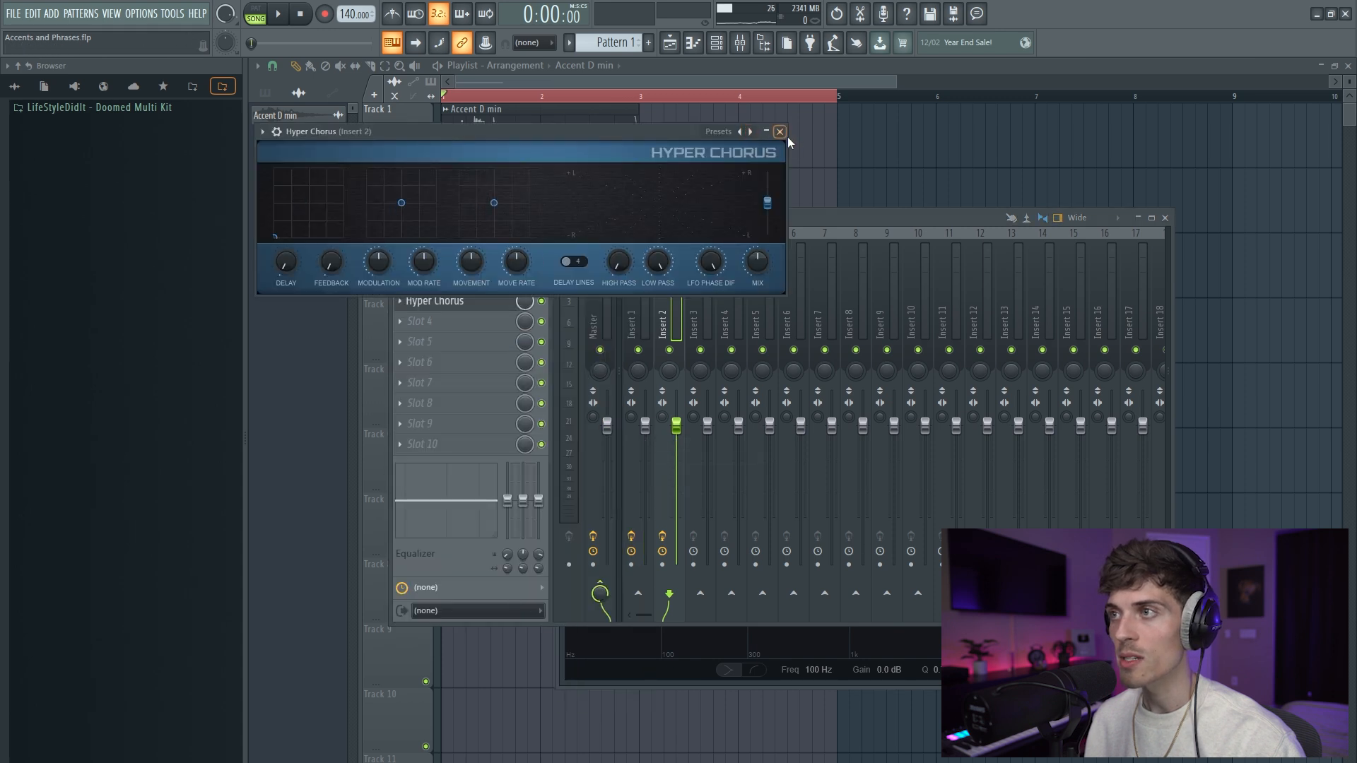
click(780, 132)
- Load H-Delay Stereo into slot 4 with the mix at 31 and high-pass at 68, and adjust its feedback during playback
click(432, 322)
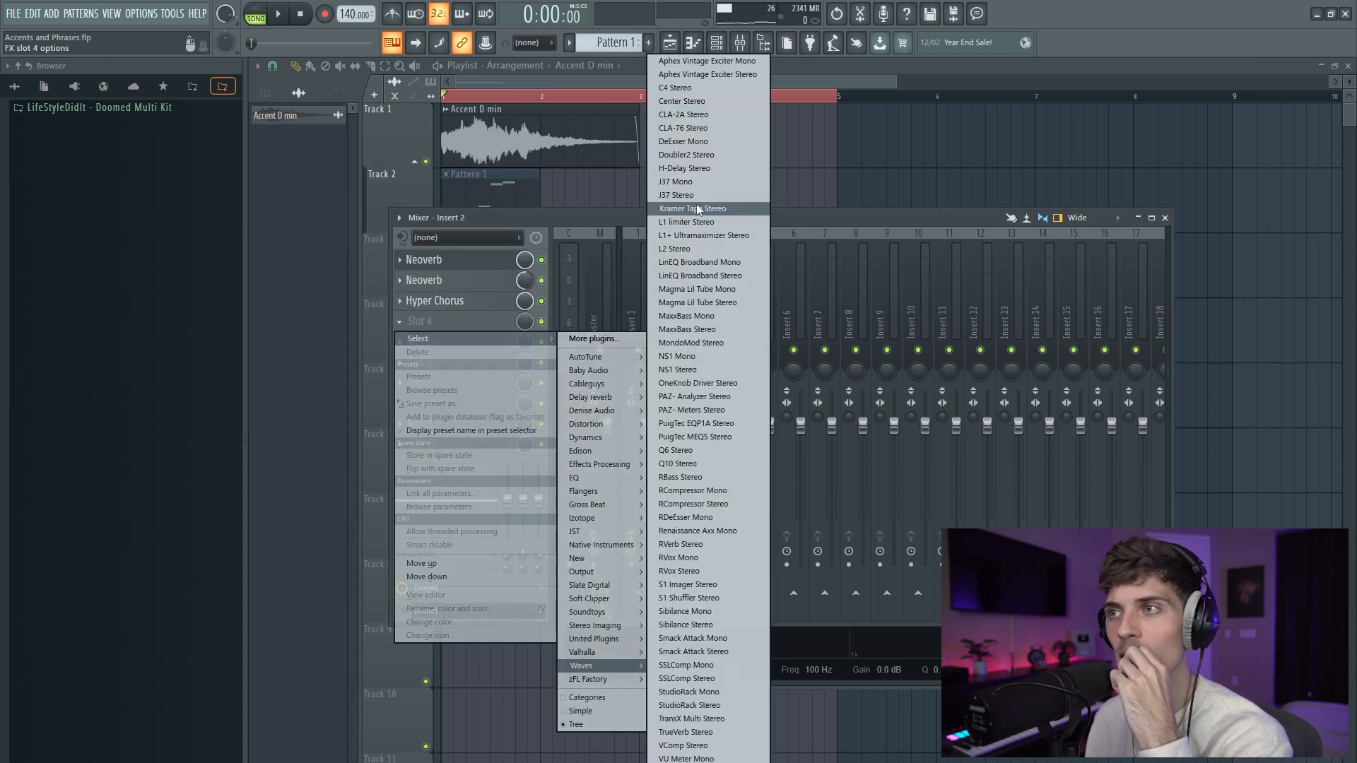
click(684, 168)
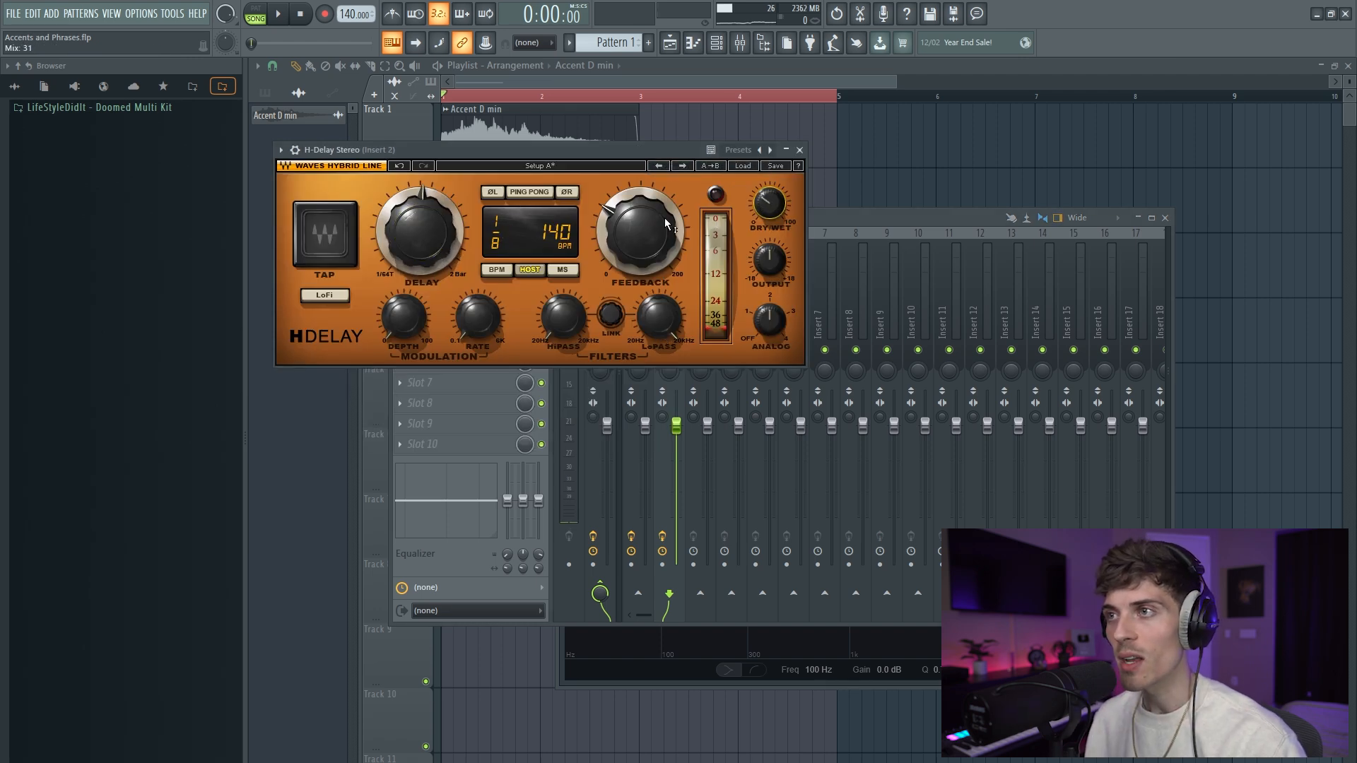
drag(643, 150, 708, 188)
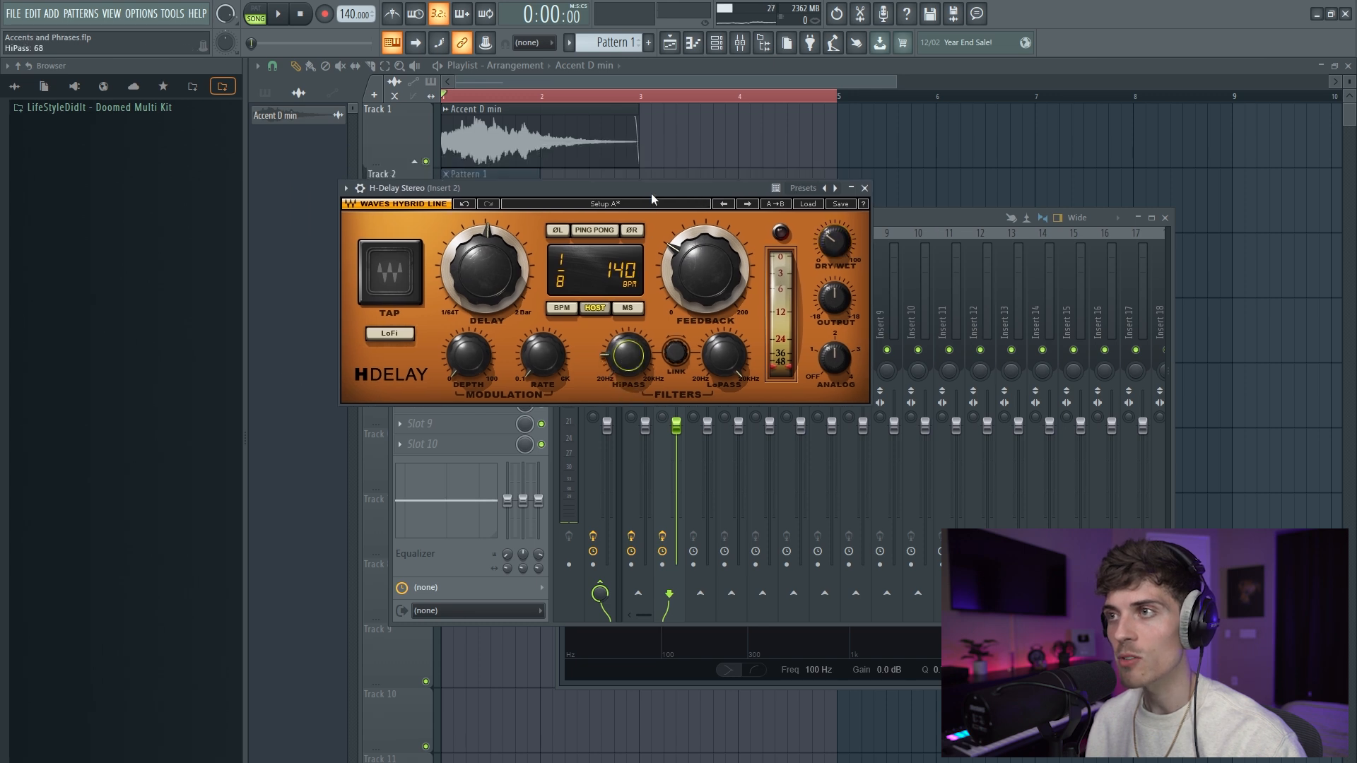
key(space)
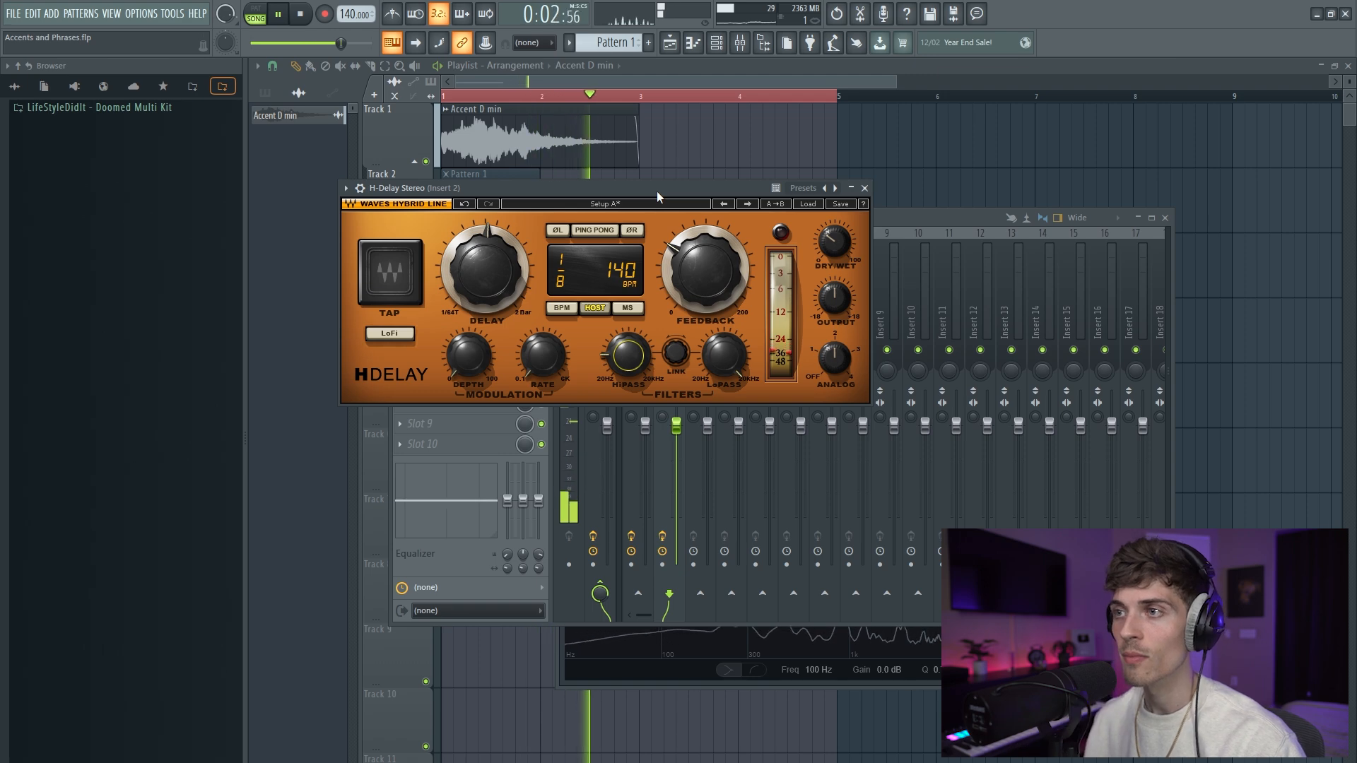
drag(690, 273, 689, 268)
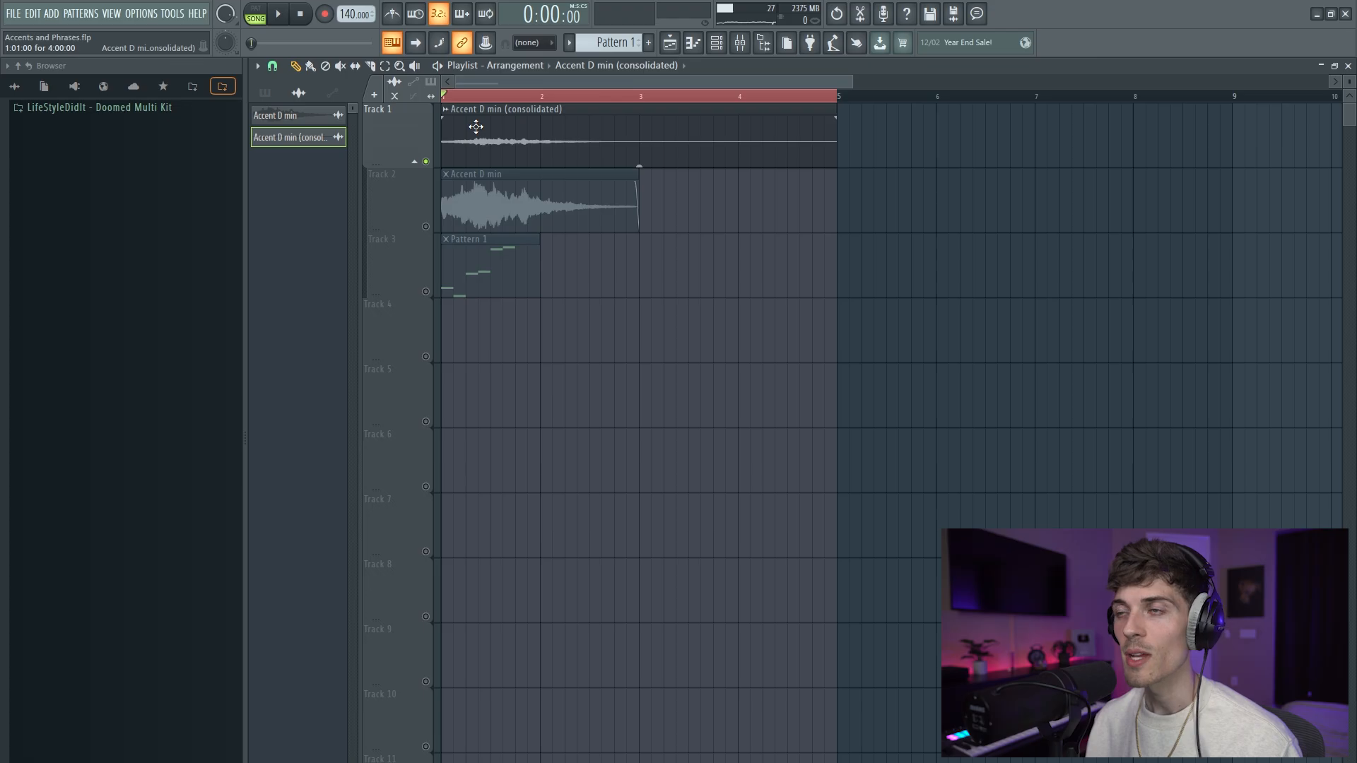
- Normalize the consolidated Accent D min clip, set its volume to about 46%, and switch its time-stretching mode to Stretch
double_click(535, 141)
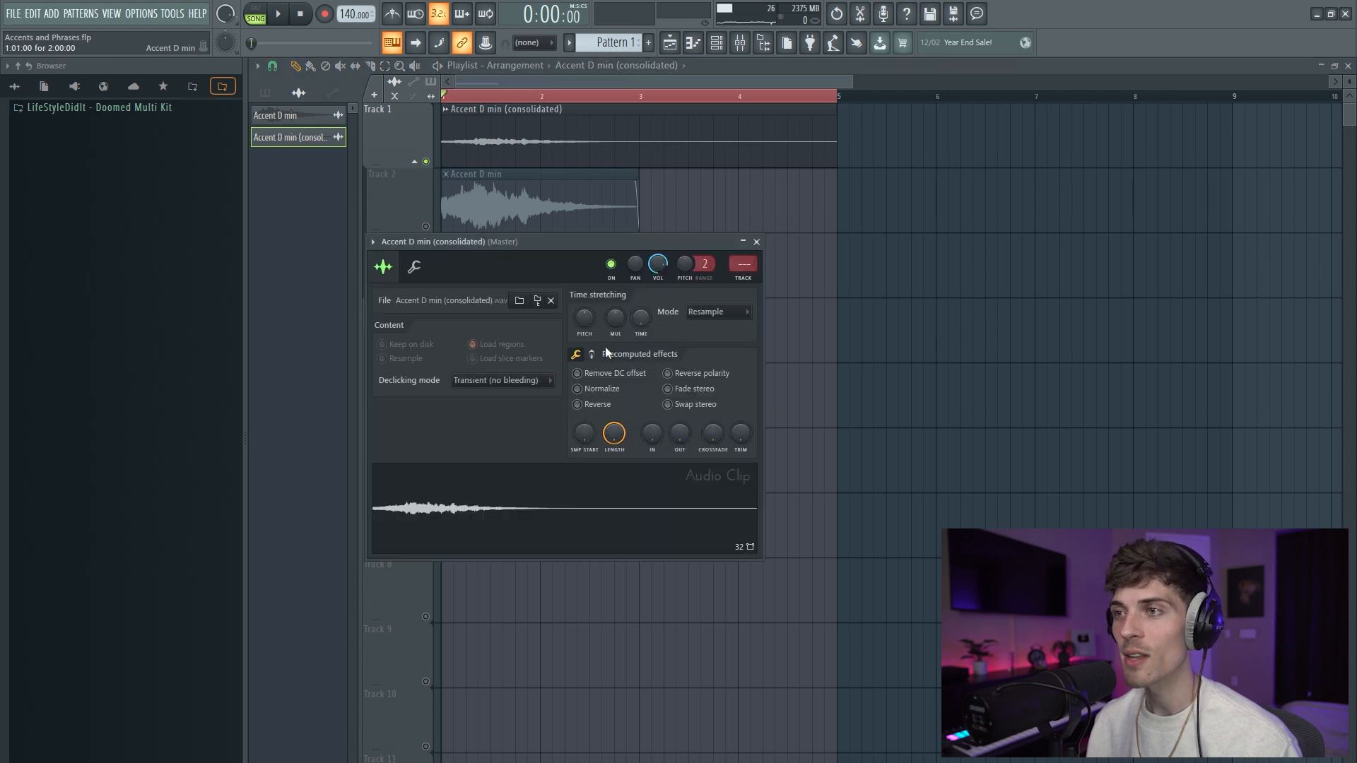
click(578, 388)
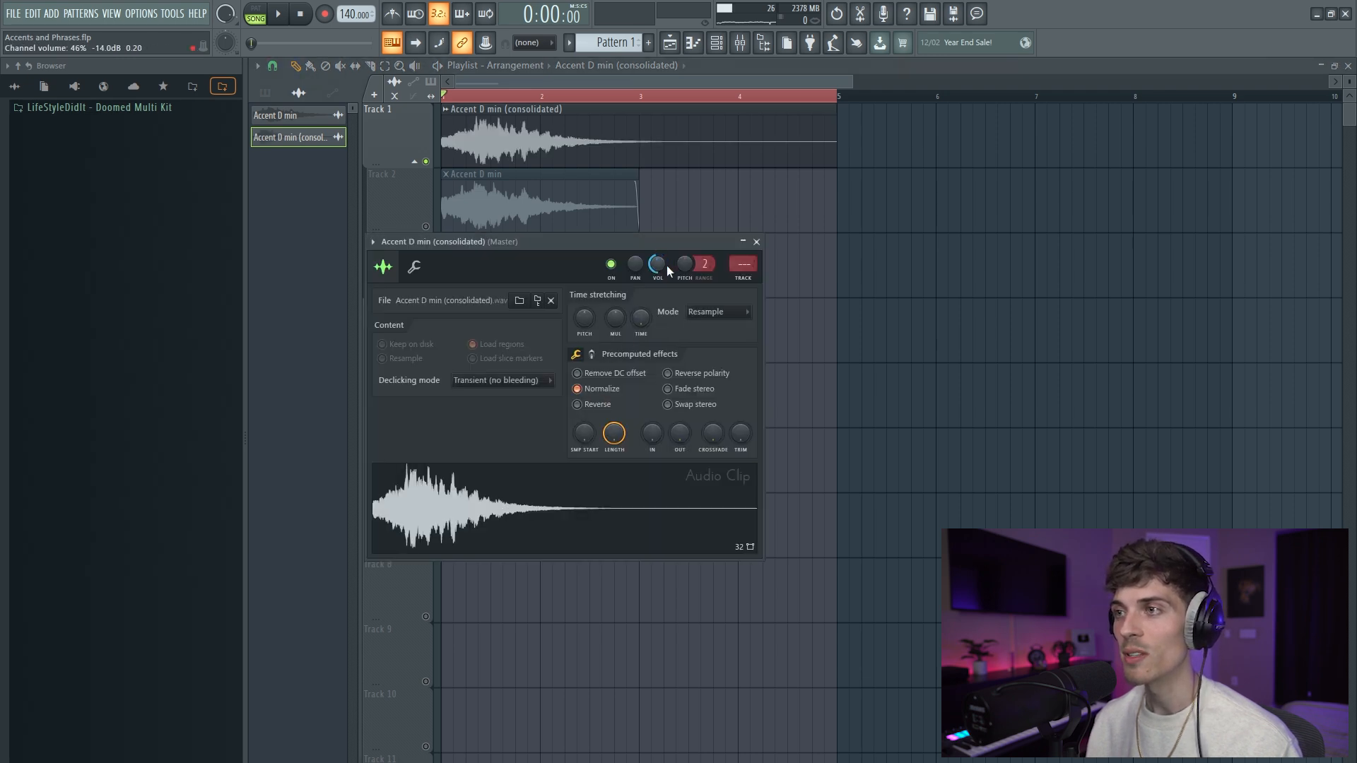
click(718, 312)
click(714, 349)
key(Escape)
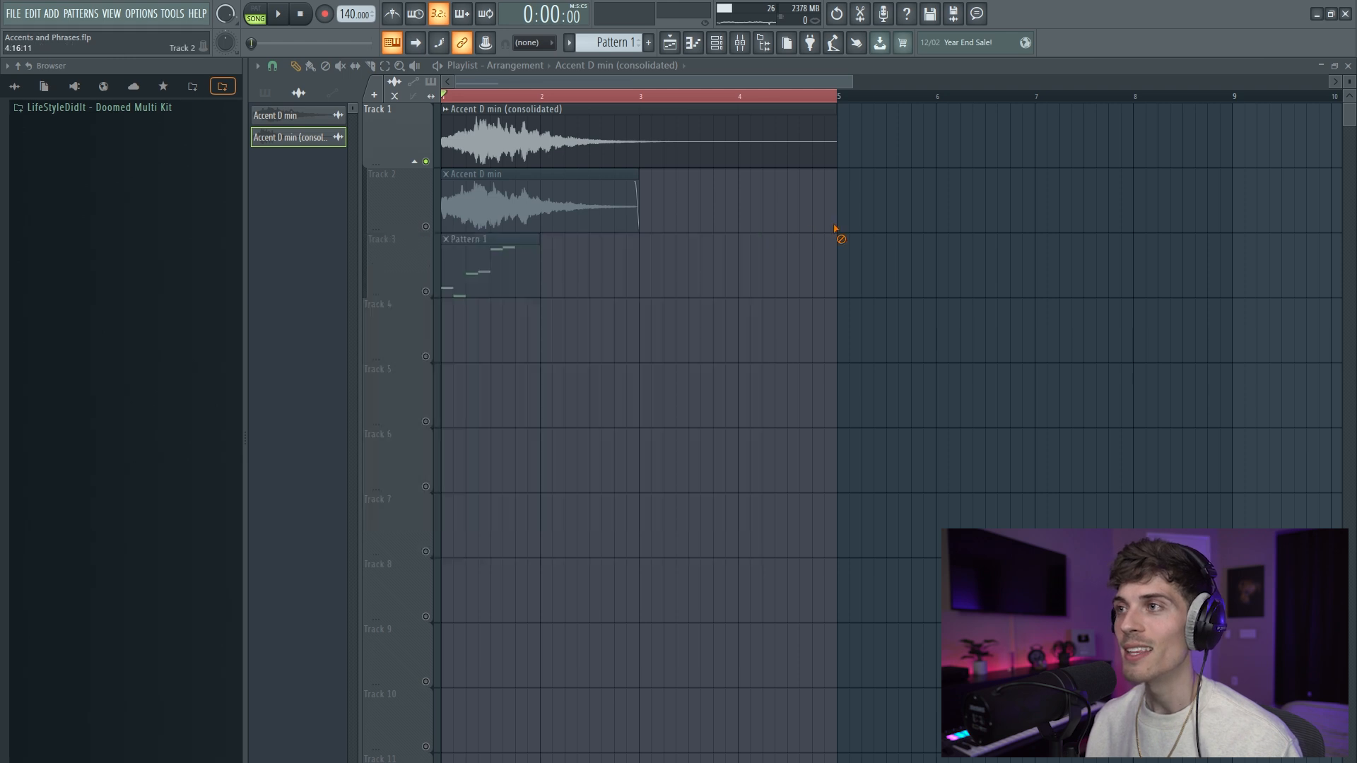
- Compress the consolidated Accent D min clip to two bars on Track 1 and raise its pitch
drag(836, 113, 670, 136)
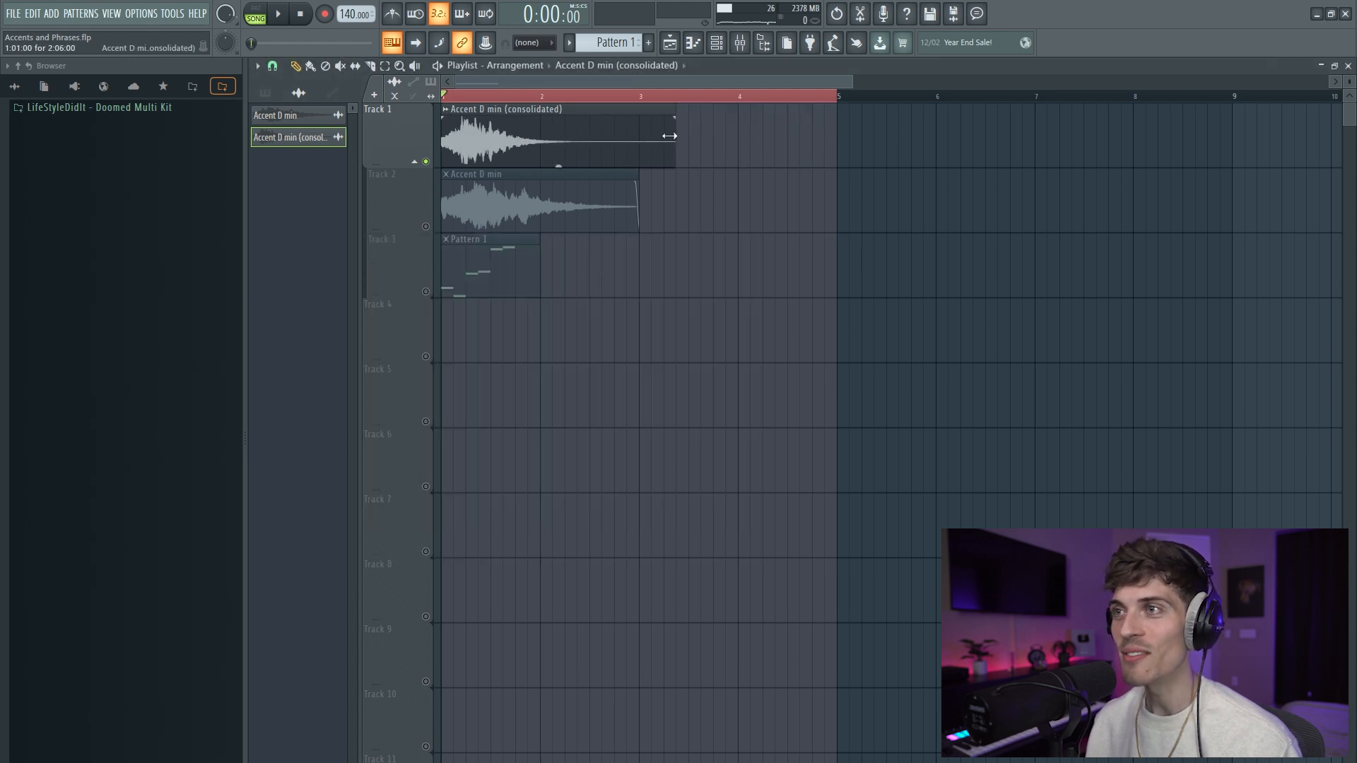
double_click(519, 135)
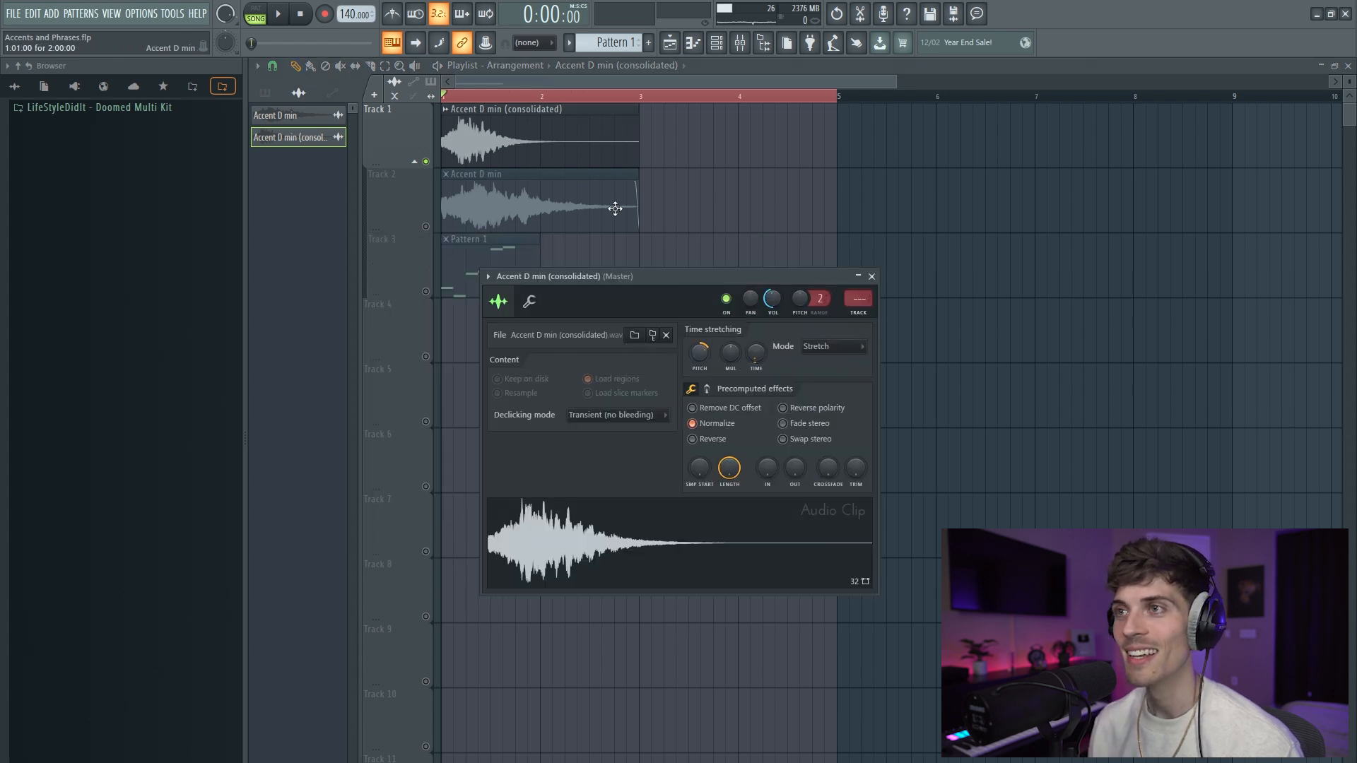
key(Escape)
- Route the consolidated Accent D min channel to mixer track 2 and play the result
click(716, 44)
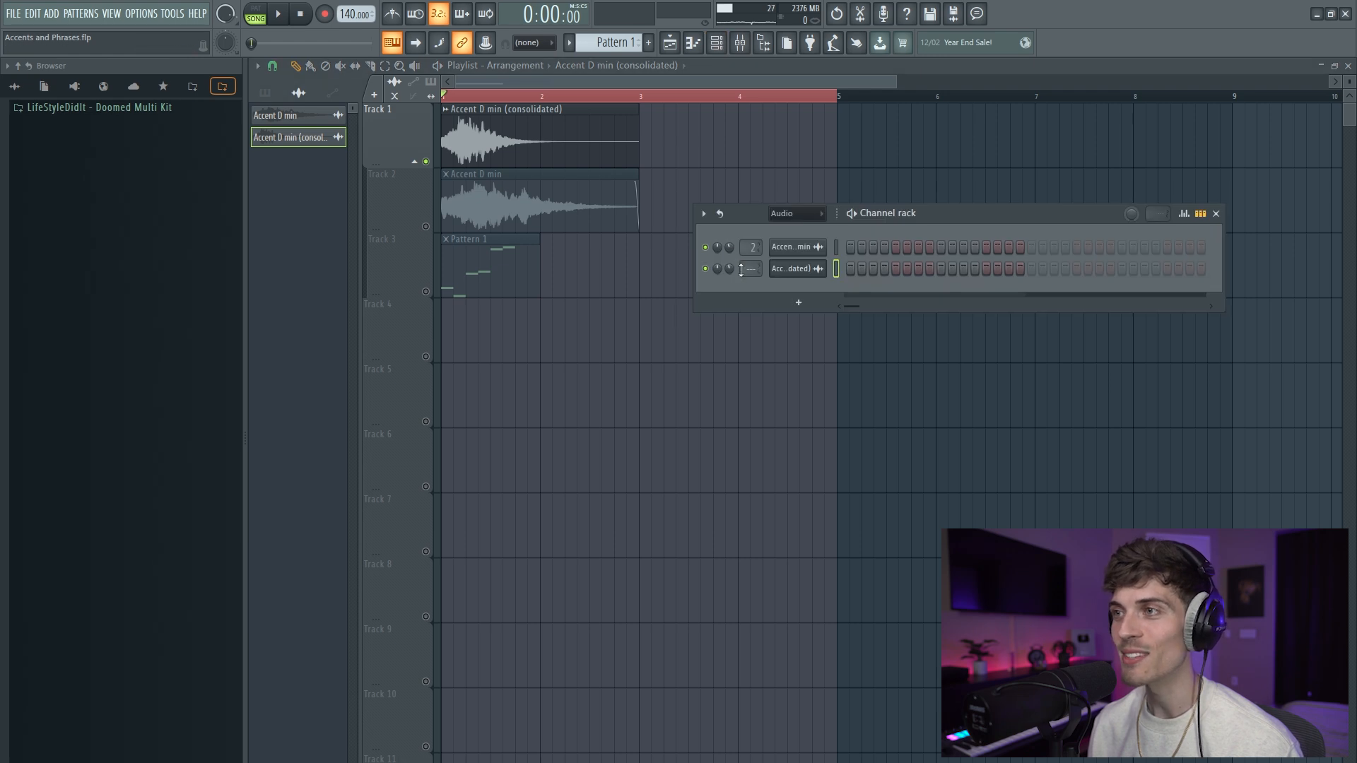
drag(744, 210, 644, 226)
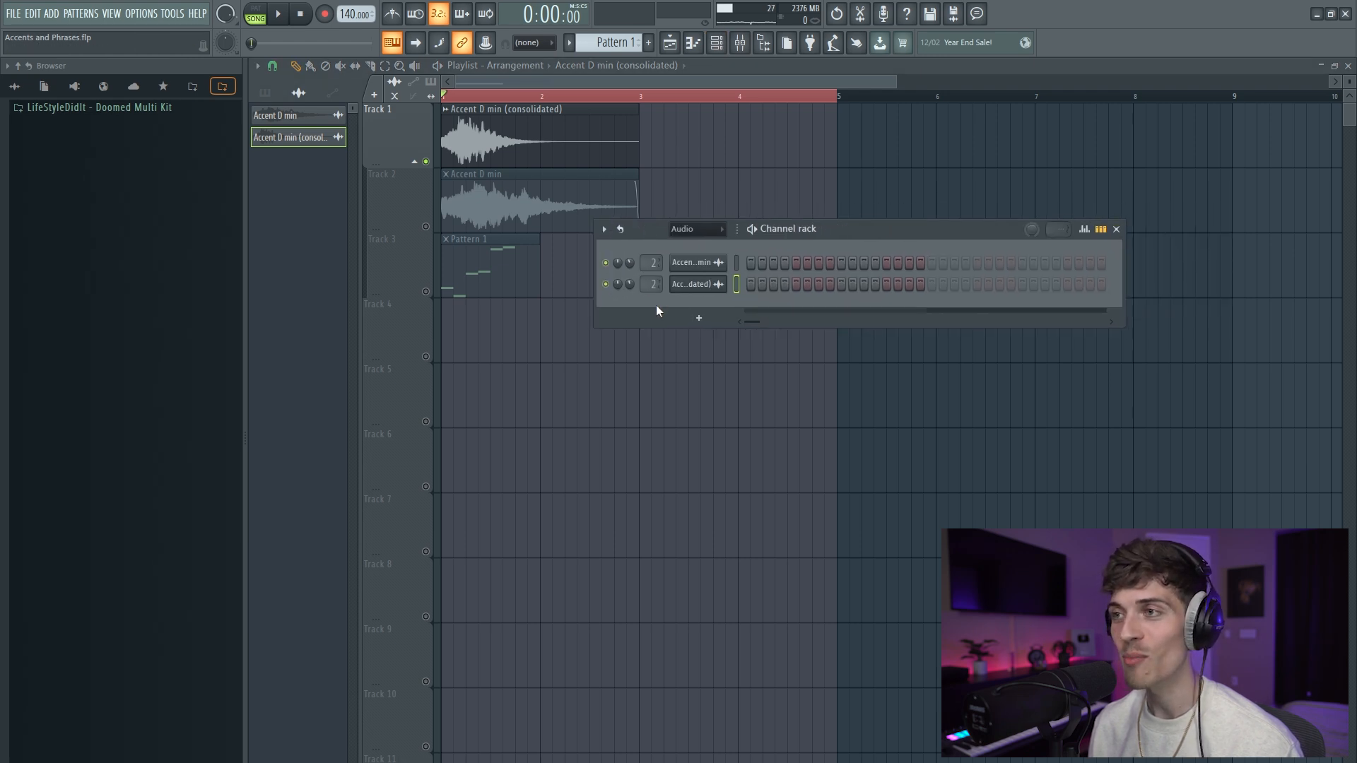
key(space)
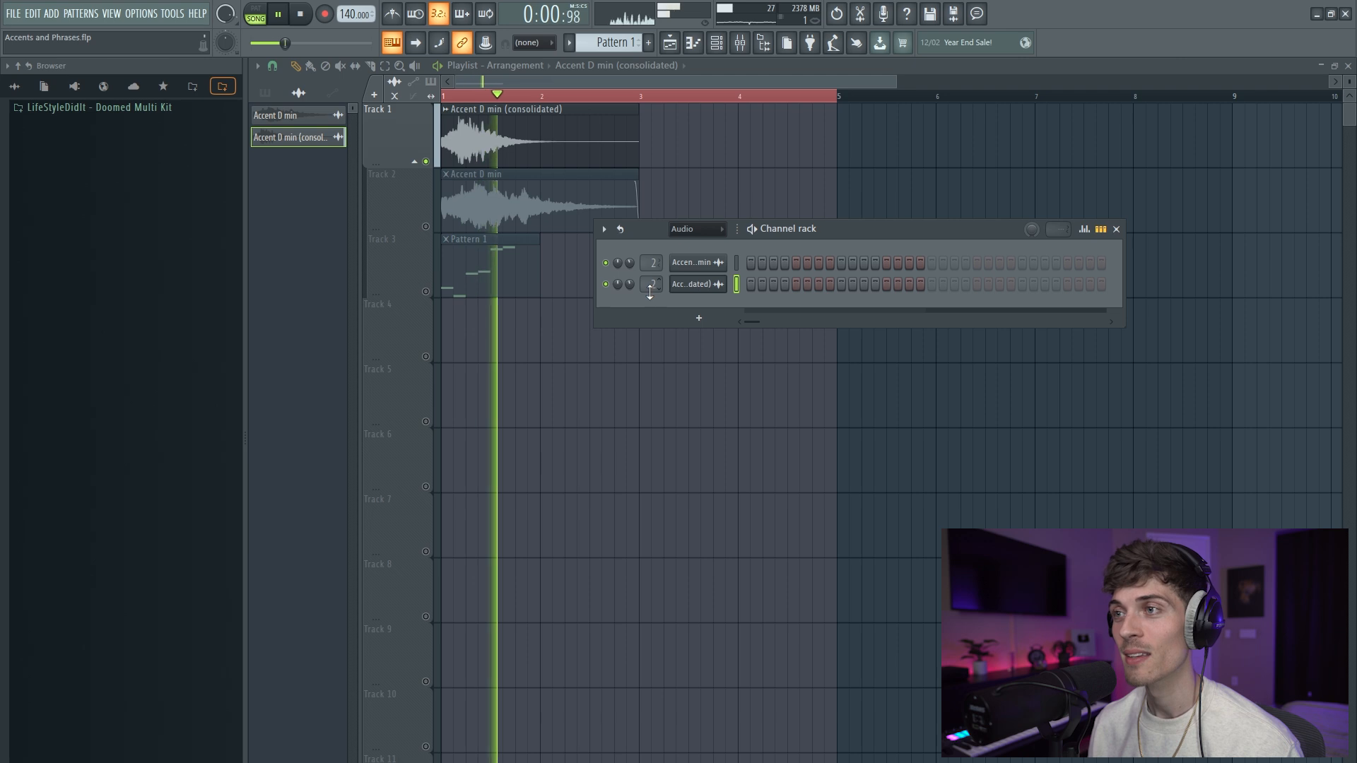
key(space)
key(space)
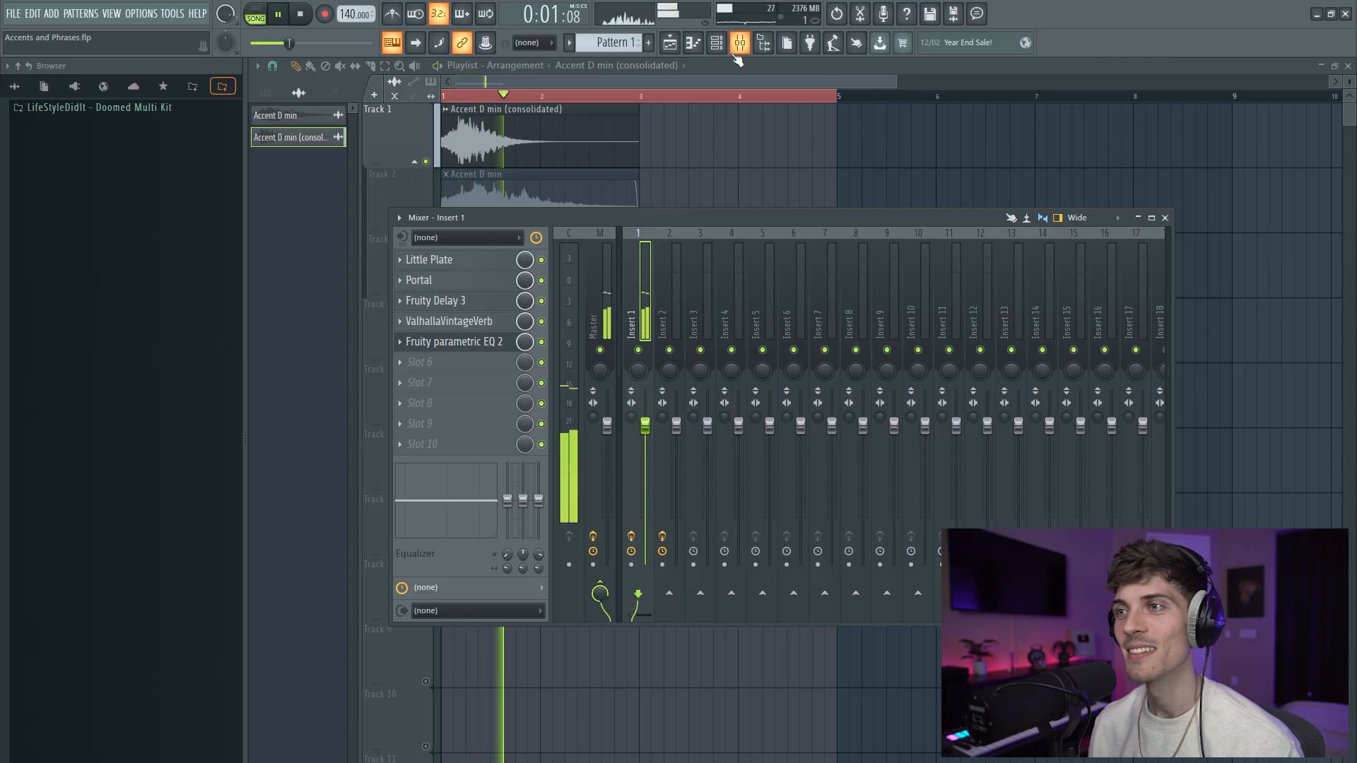
- Stop playback and load Edison into the first effect slot of the Master track
click(605, 302)
key(space)
click(430, 258)
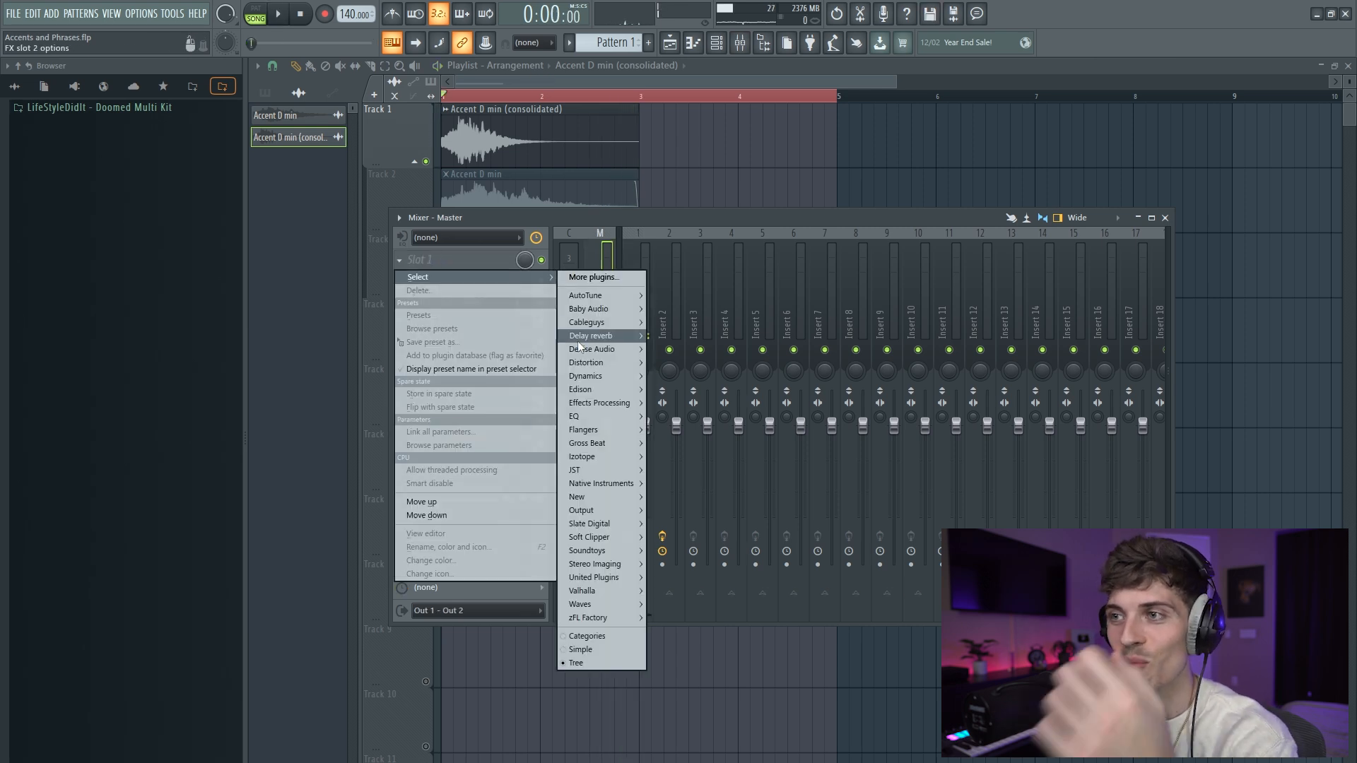
click(669, 390)
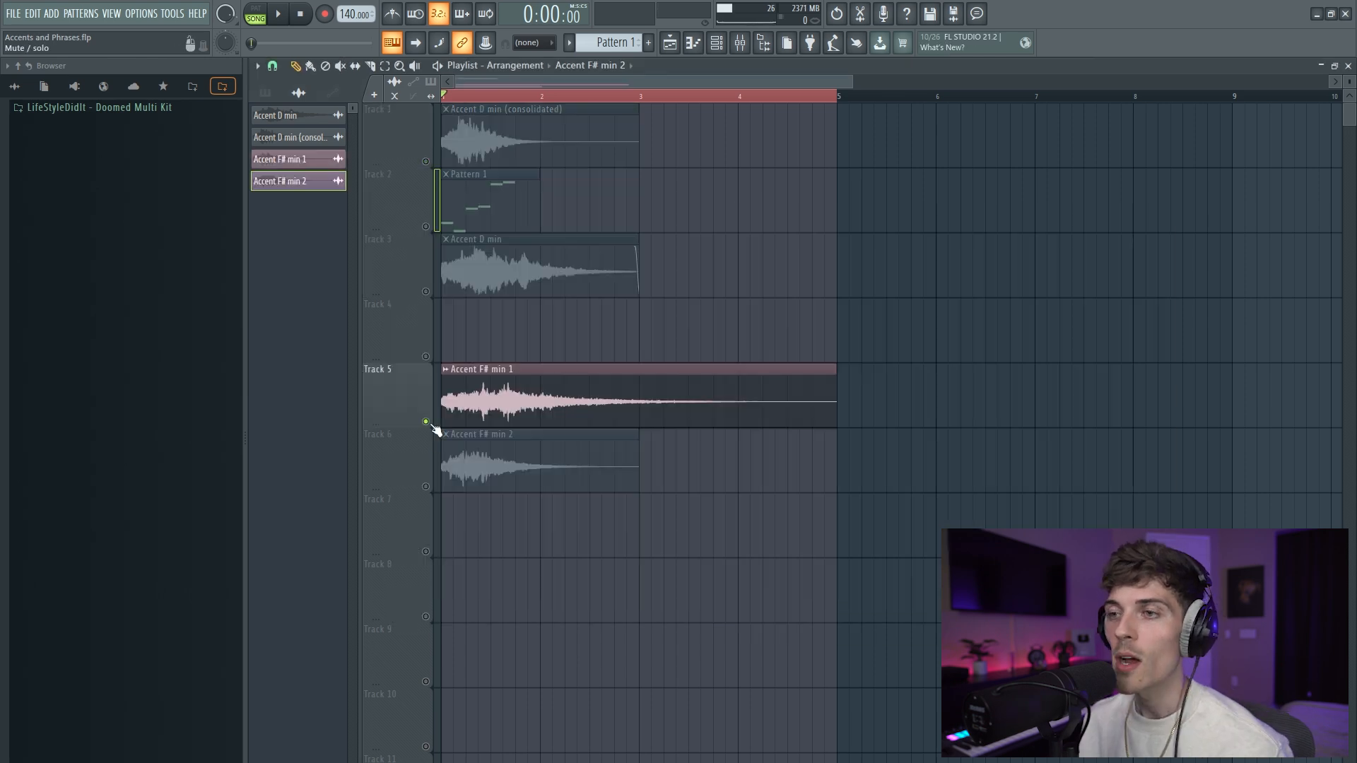
- Solo Track 6 to audition the Accent F# min 2 clip, and solo Track 2 to hear Pattern 1
click(429, 491)
drag(493, 353, 601, 548)
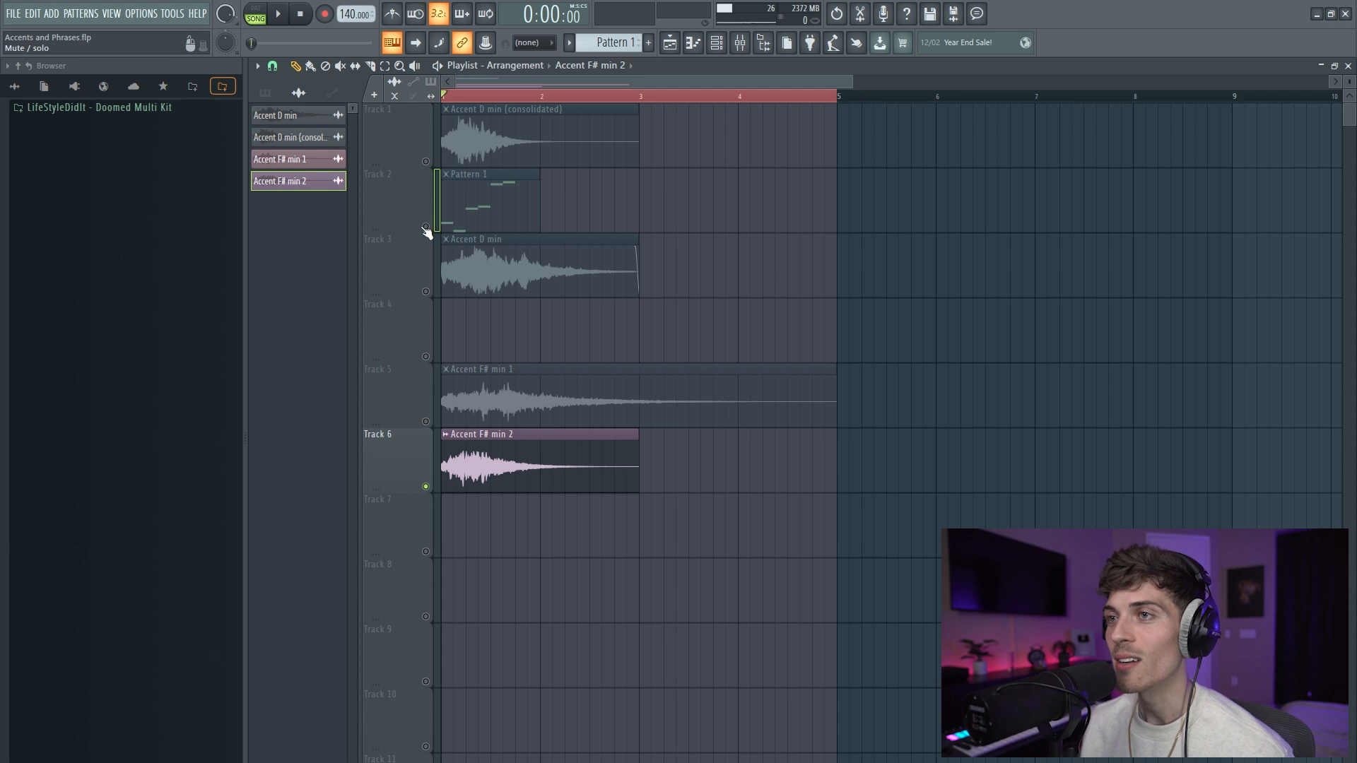
click(426, 230)
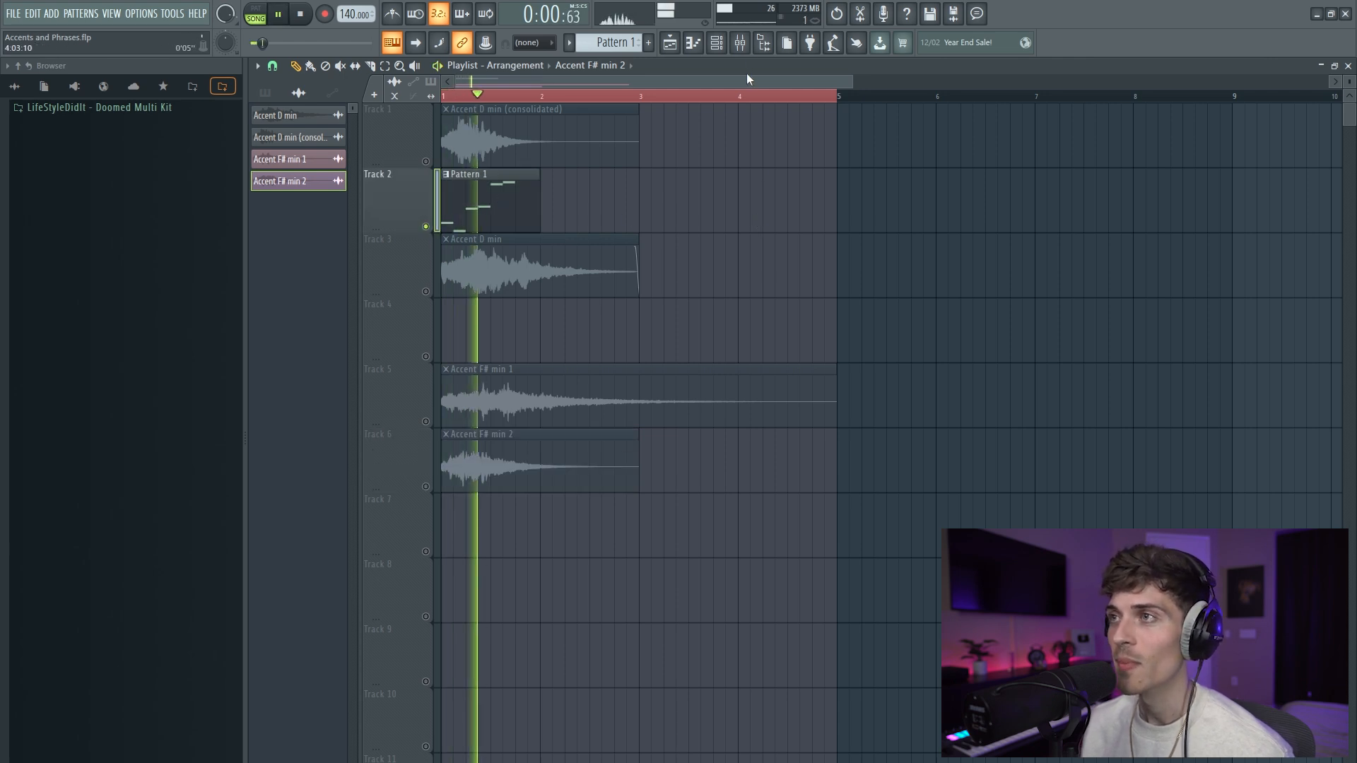
- Adjust Little Plate's decay on Insert 1 to about 9.40 while Pattern 1 plays, and stop playback
click(740, 42)
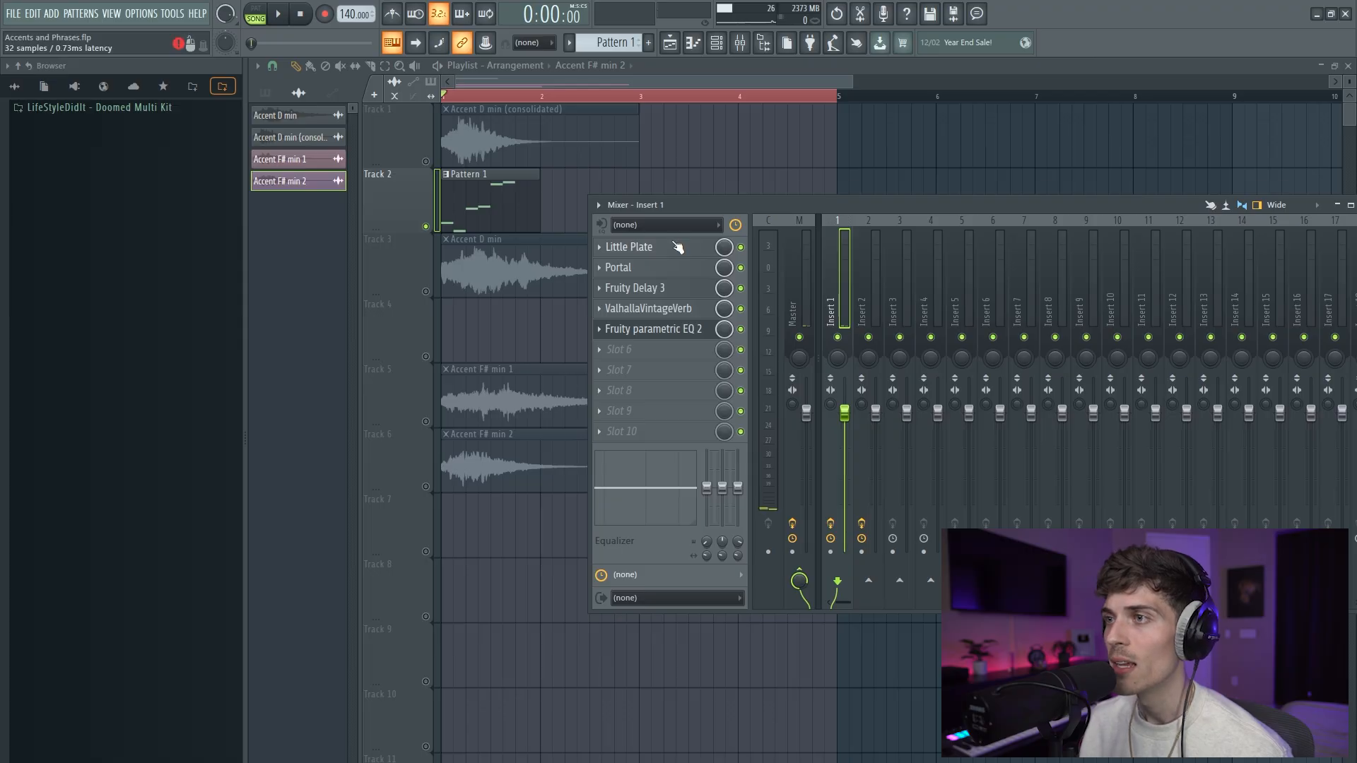
click(677, 246)
drag(662, 210, 894, 265)
key(space)
drag(853, 350, 858, 397)
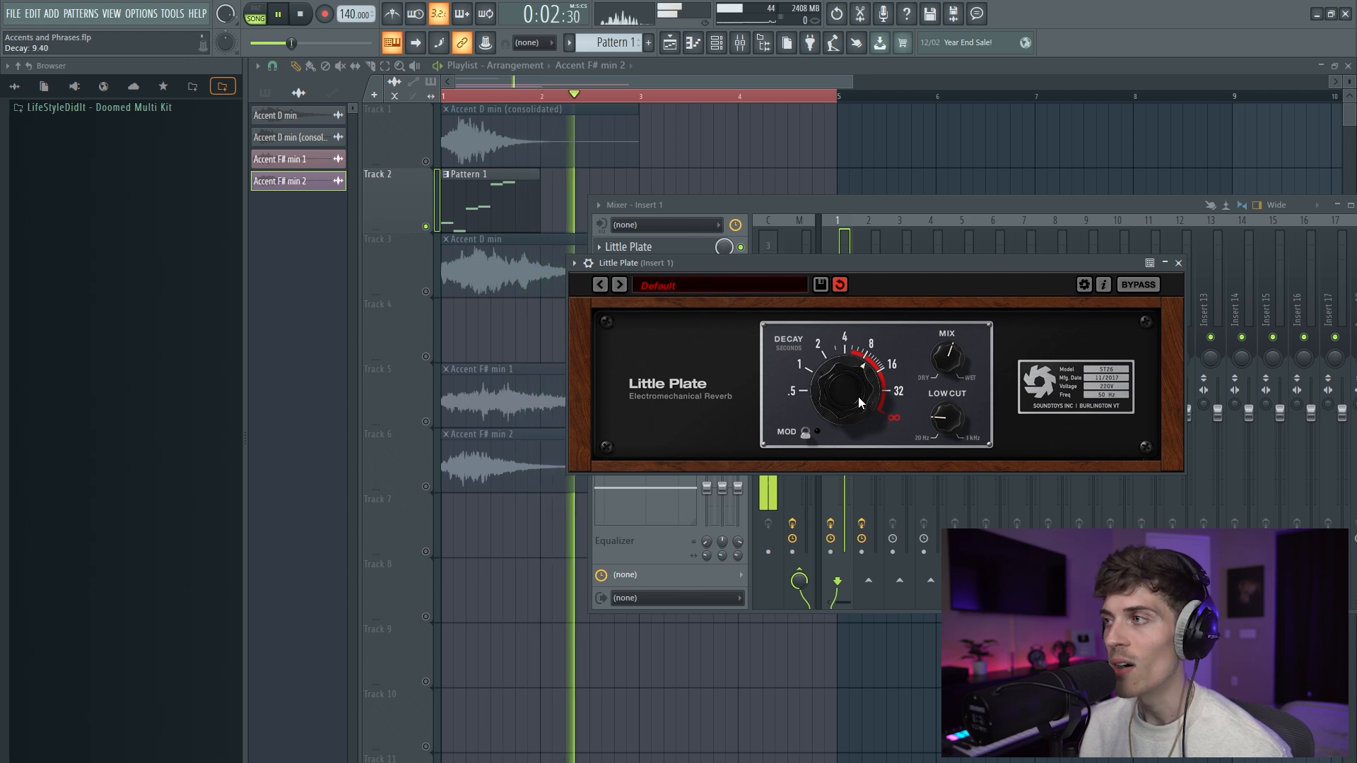
click(1178, 263)
key(space)
- Insert Edison in slot 1 of the Master track, ahead of Fruity soft clipper
click(654, 273)
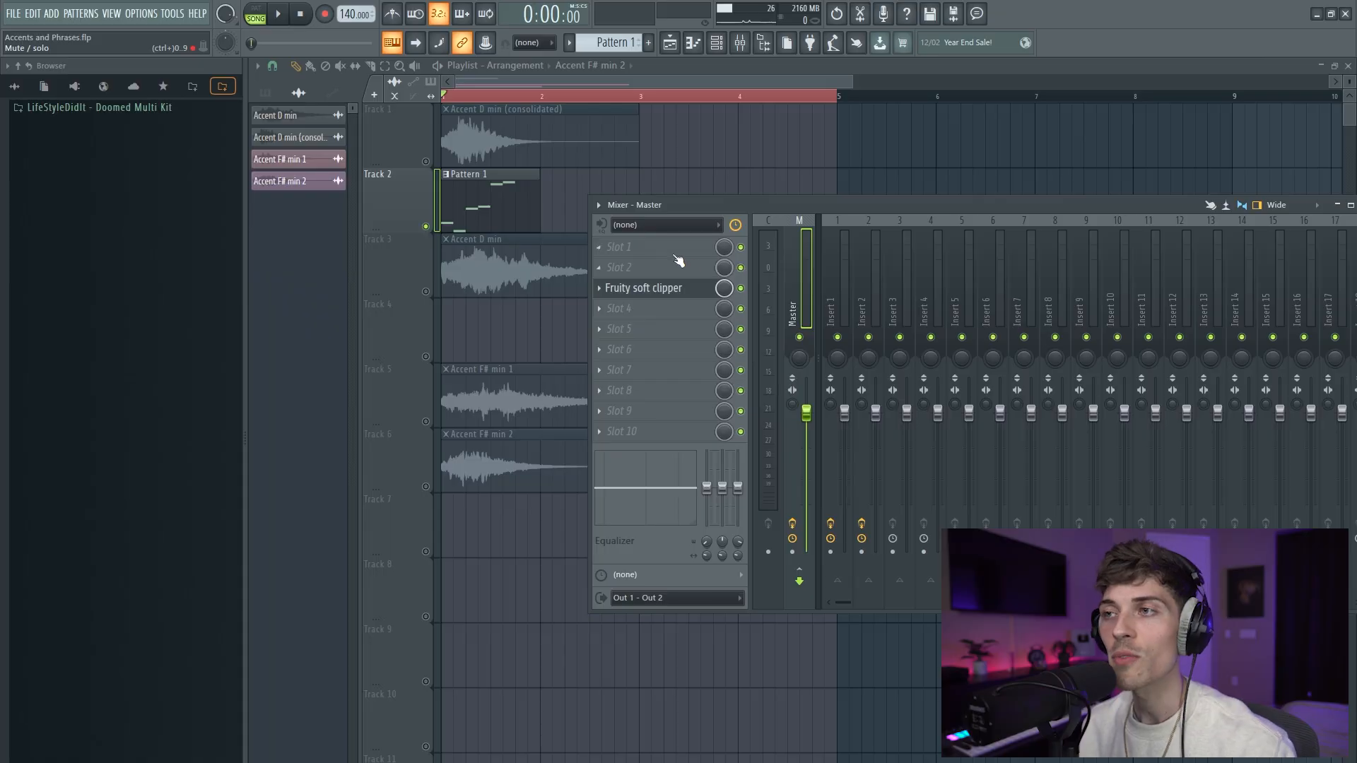
click(662, 253)
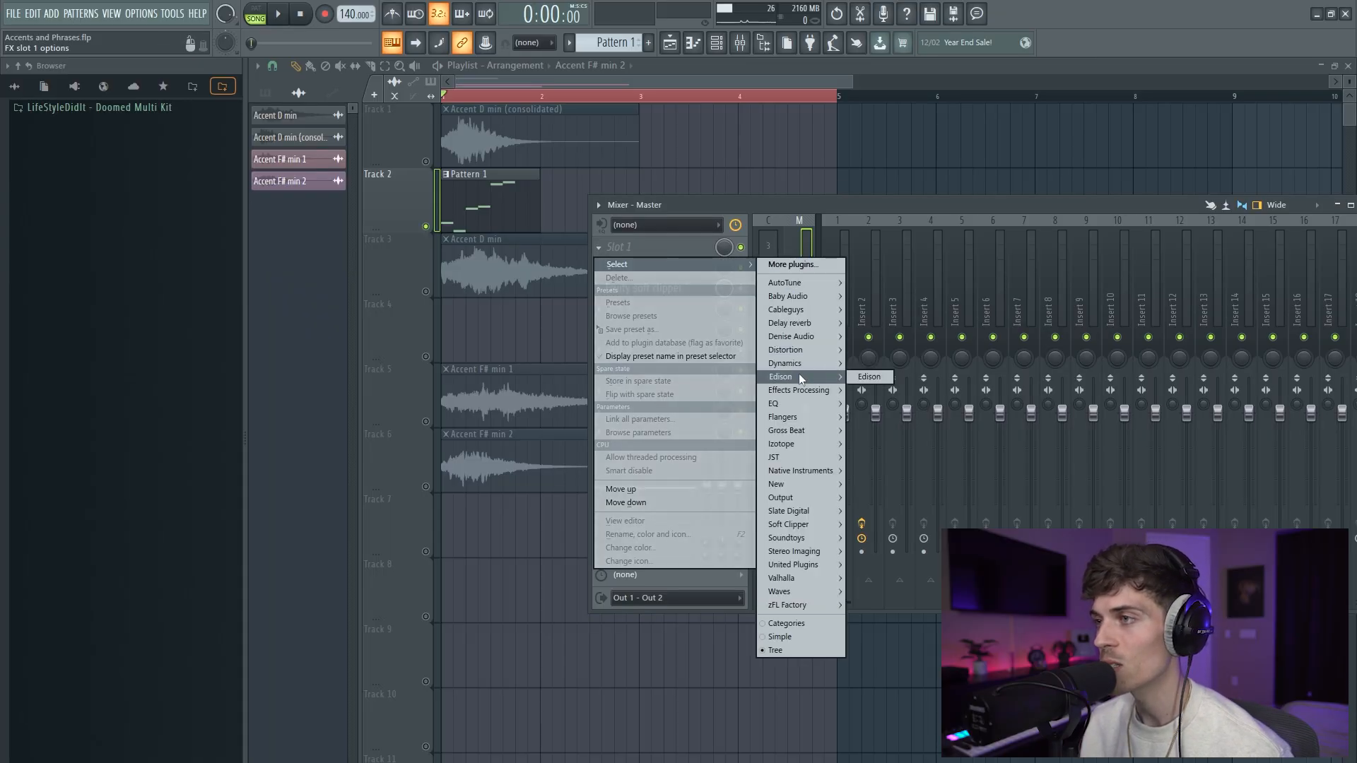
click(858, 375)
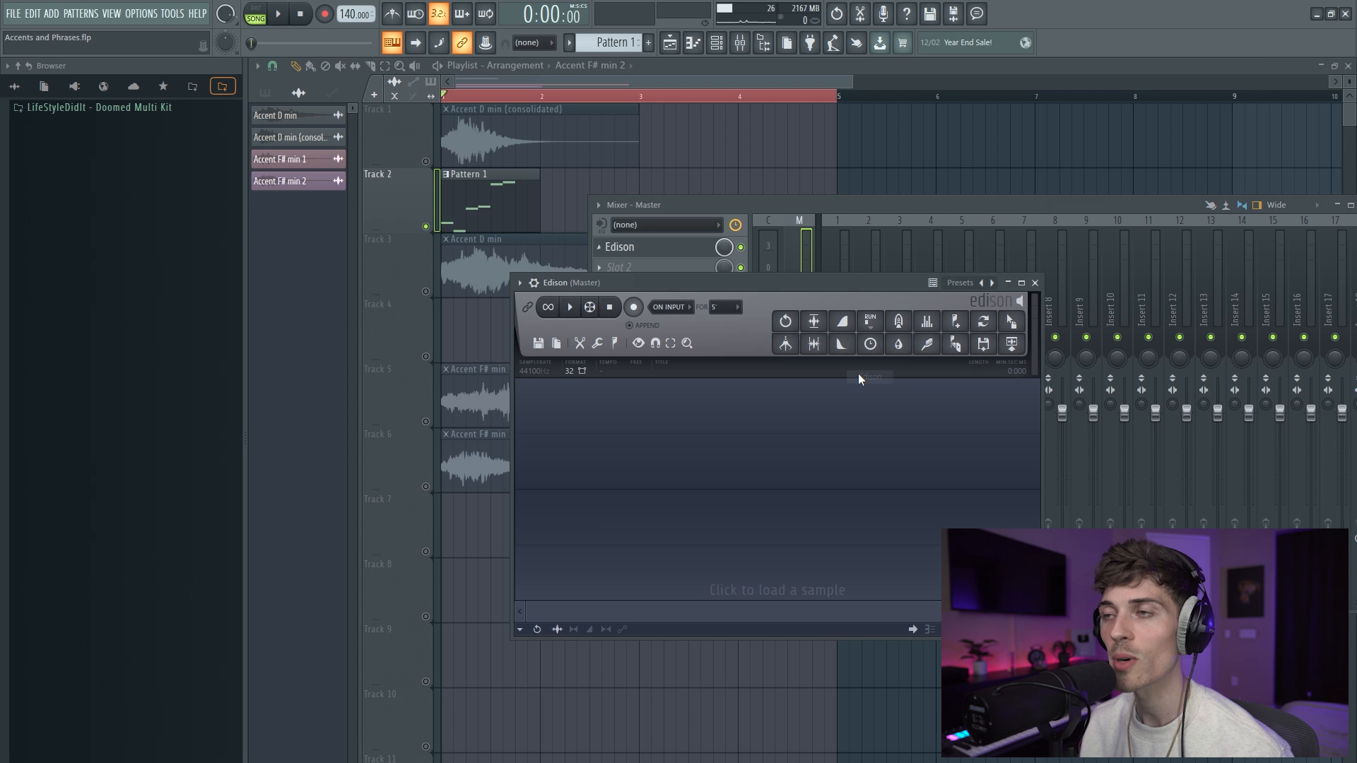
- Open Little Plate and Portal on Insert 1 and set Portal's dry/wet mix to 44
click(844, 210)
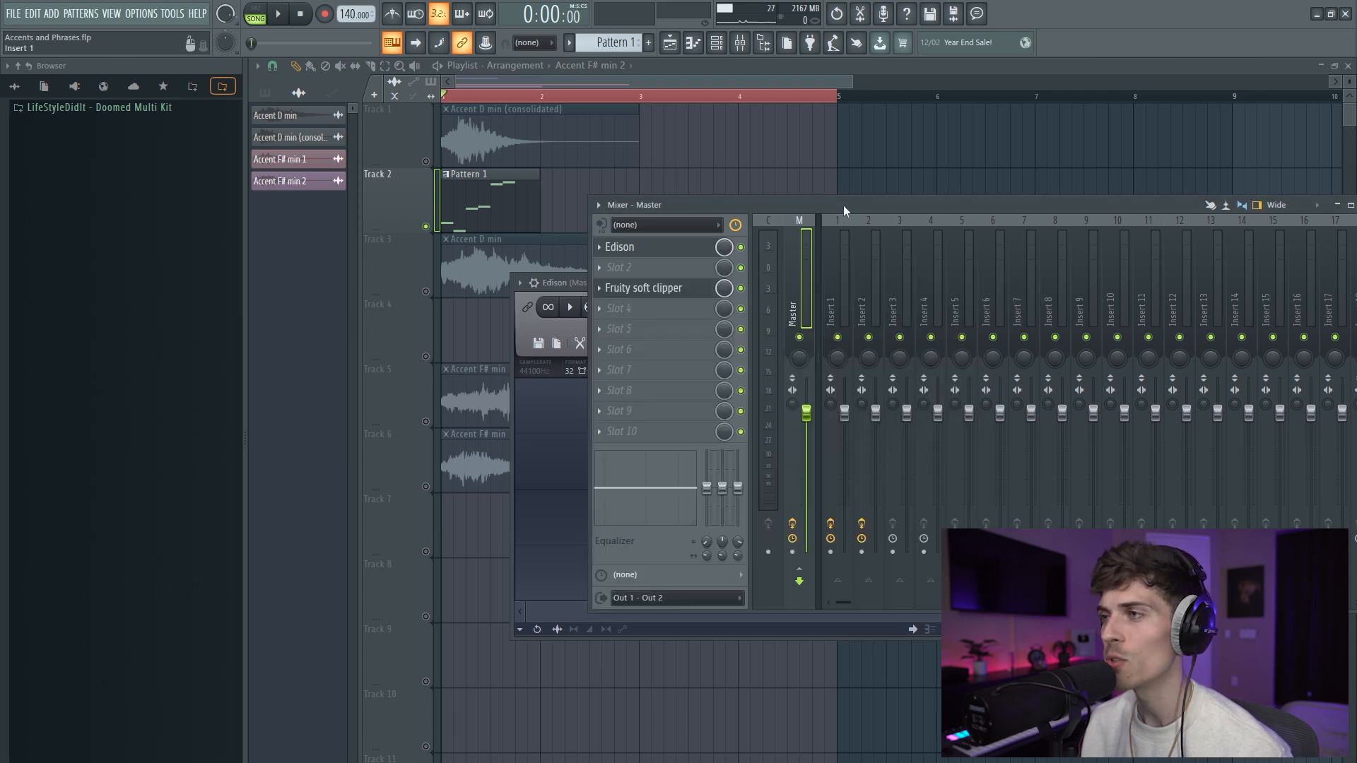
click(839, 282)
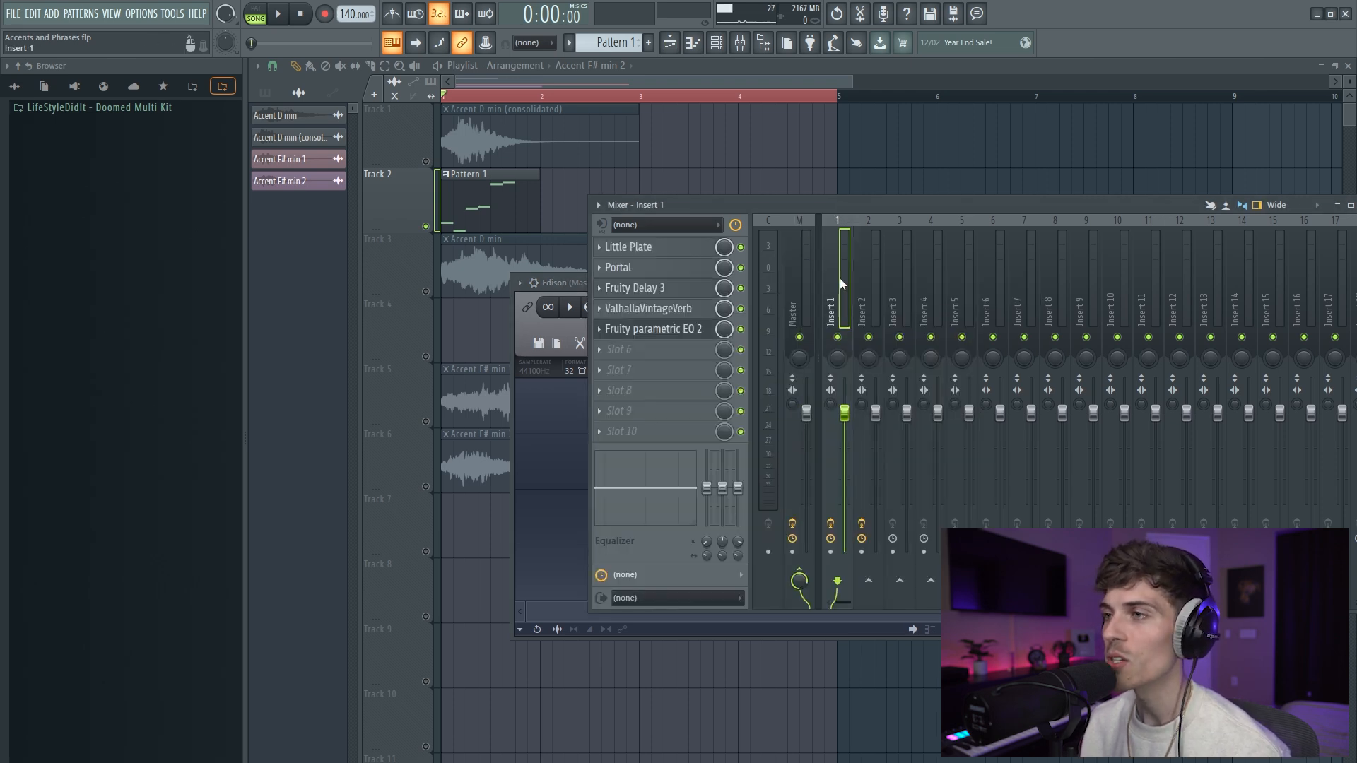
click(649, 253)
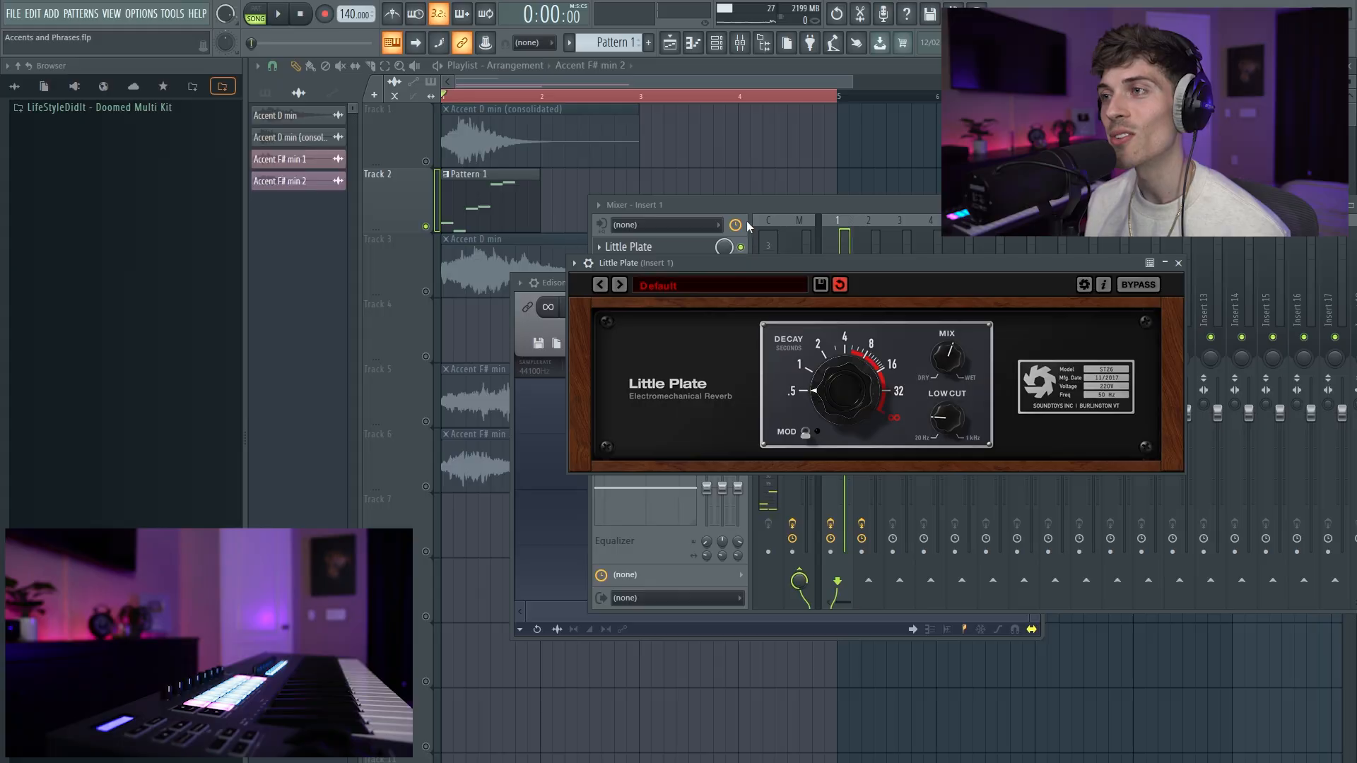
click(722, 206)
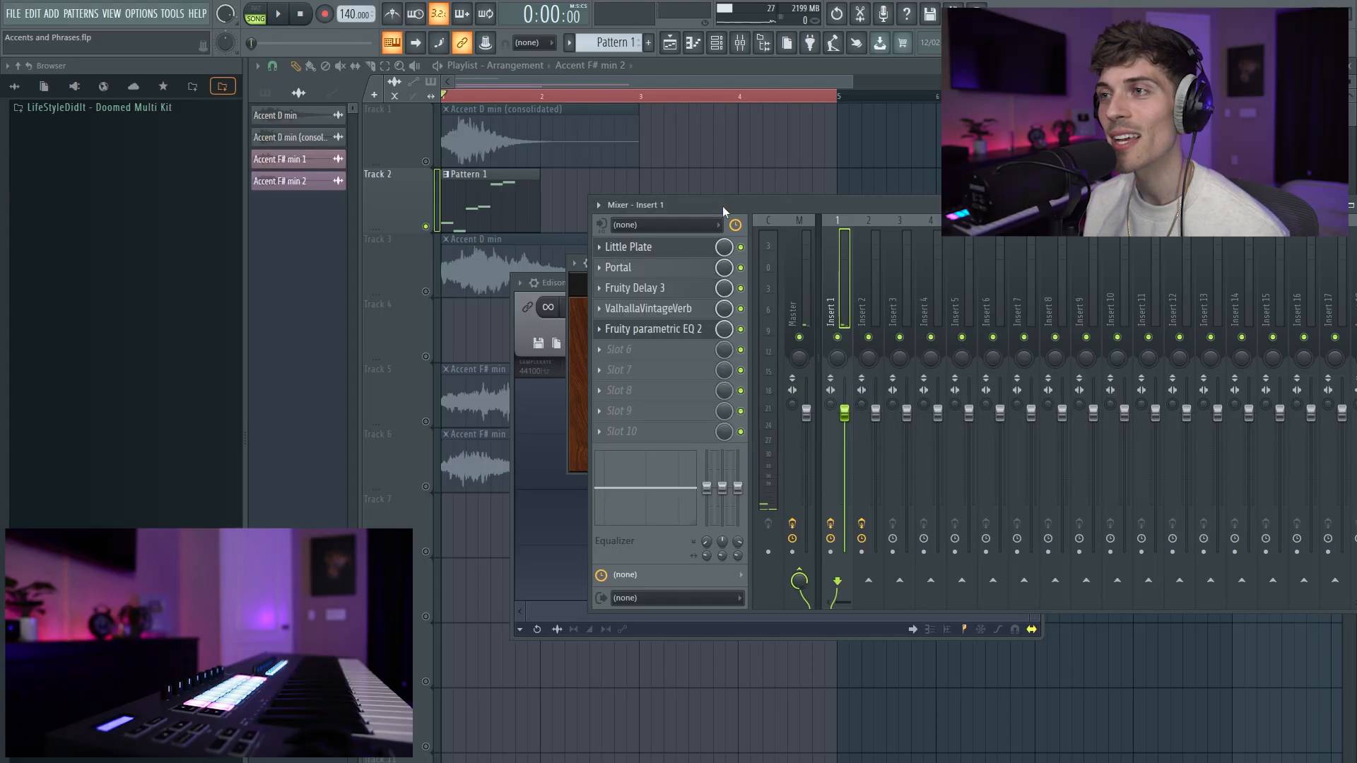
click(678, 269)
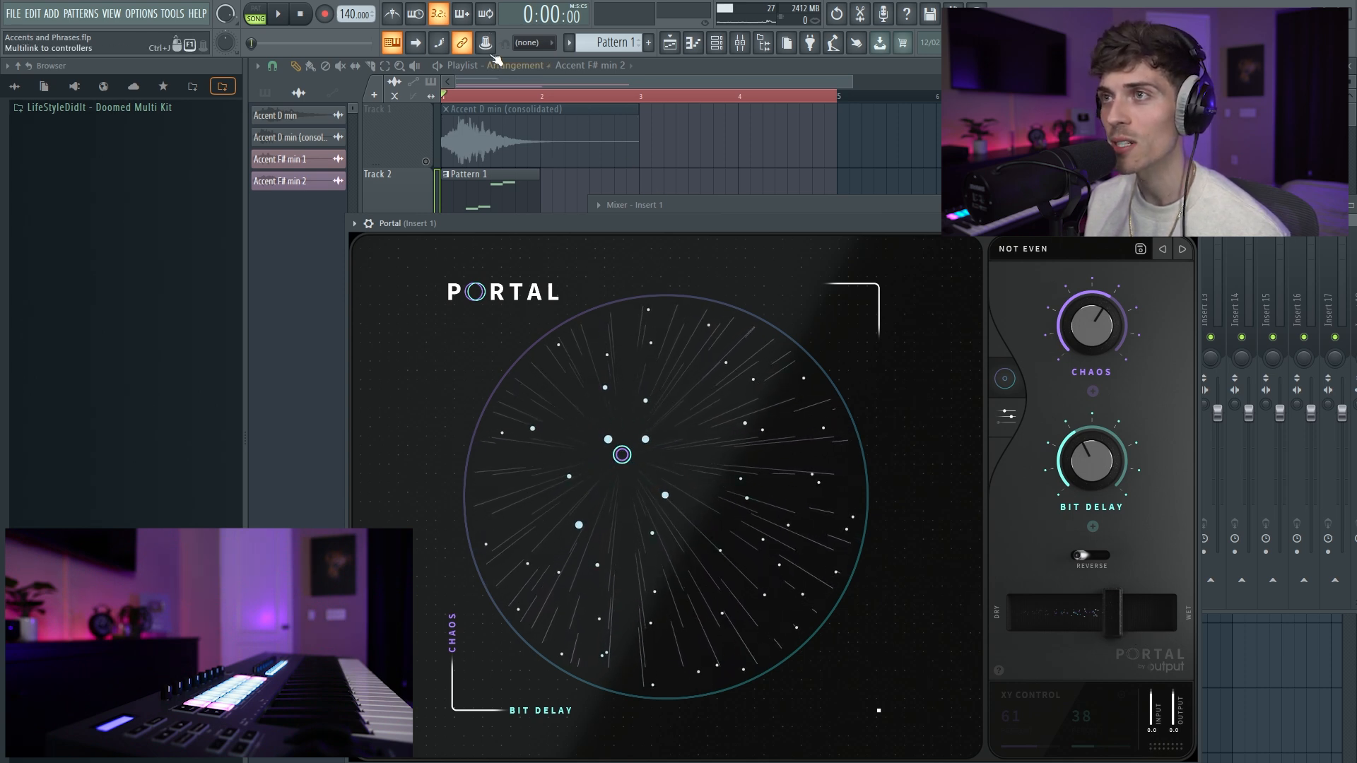
drag(1111, 628, 1084, 625)
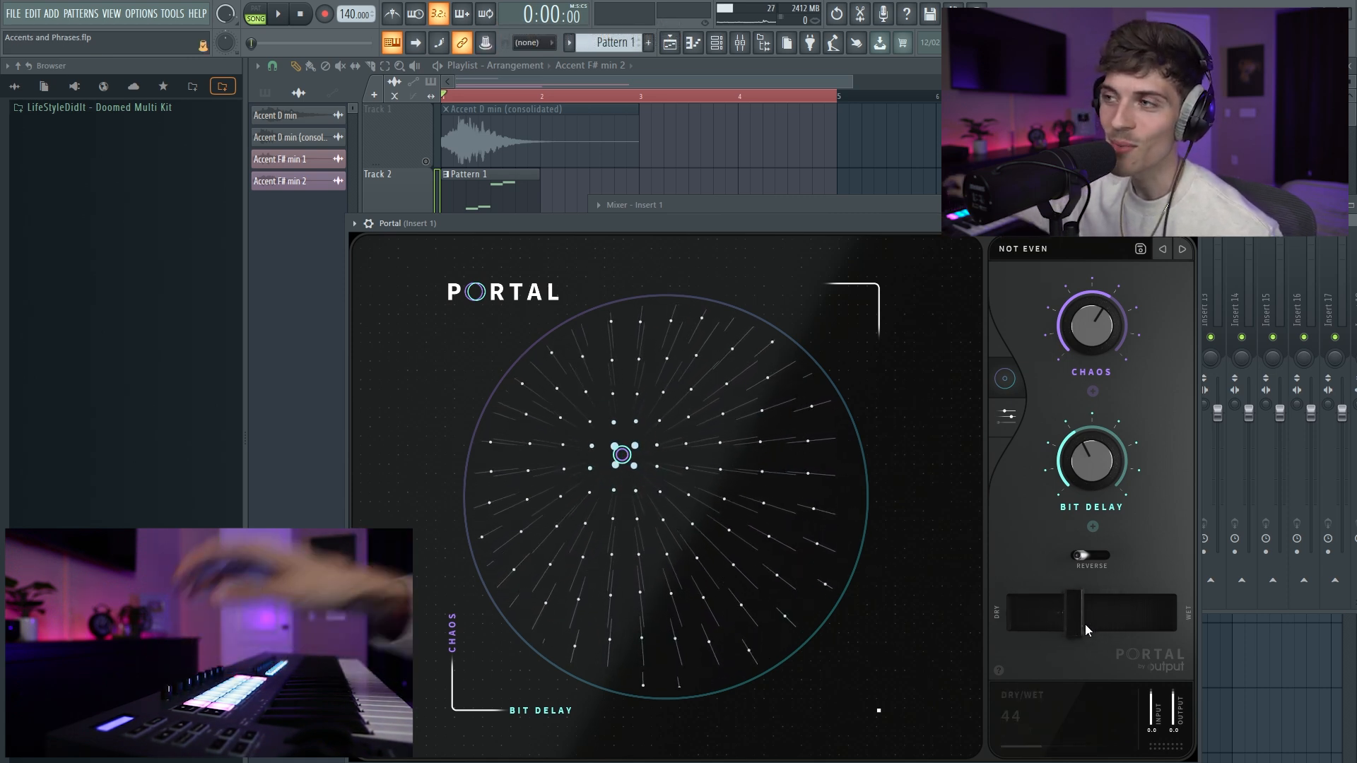
drag(691, 228, 809, 301)
- Place the Little Plate window clear of the mixer and check Fruity Delay 3's settings on Insert 1
click(647, 248)
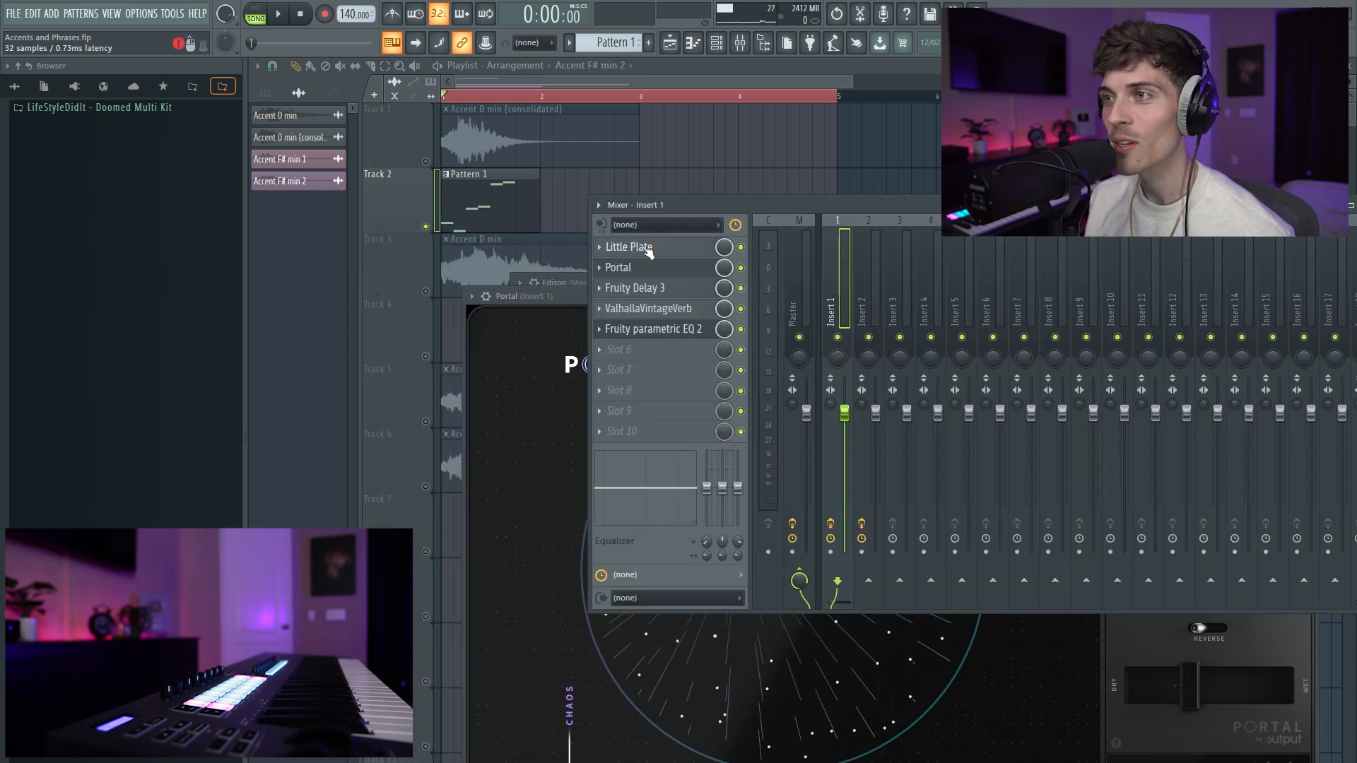
click(647, 248)
drag(667, 268, 380, 113)
click(575, 333)
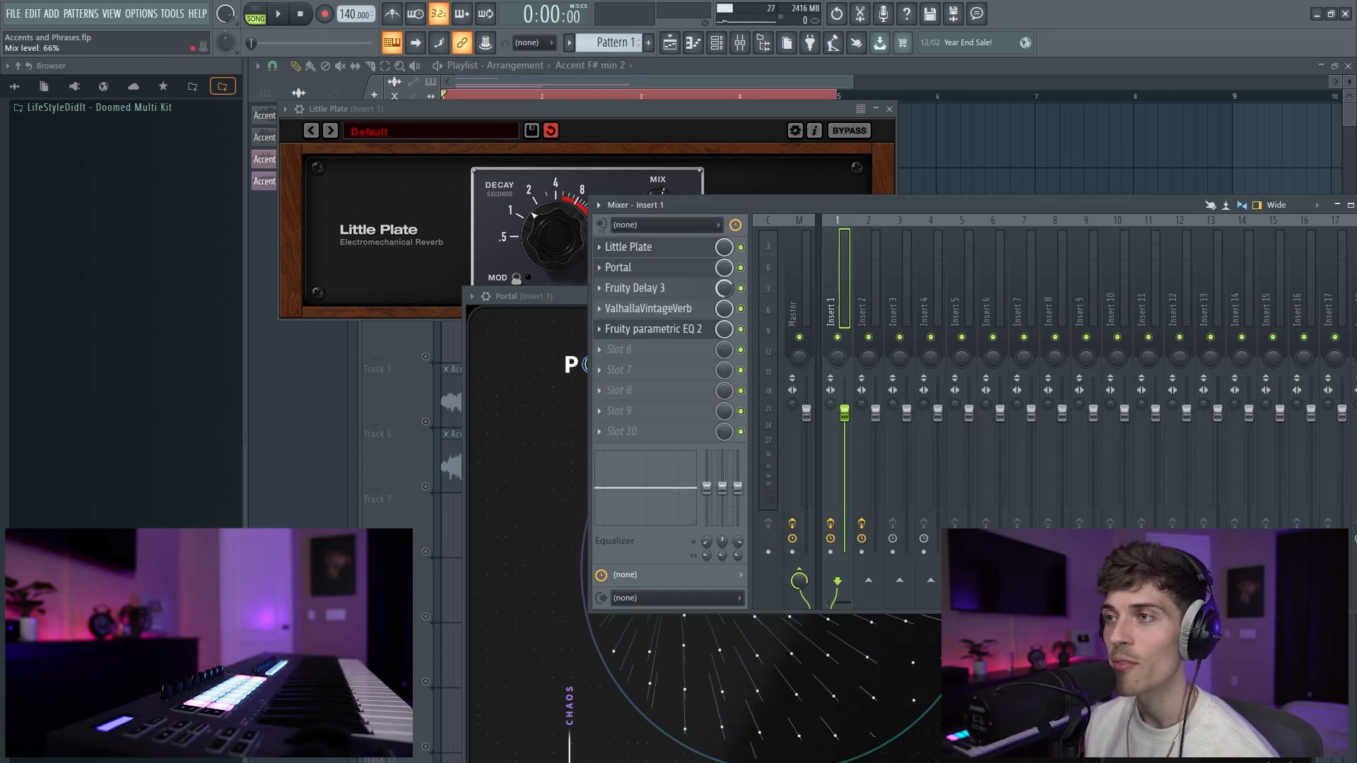
click(694, 289)
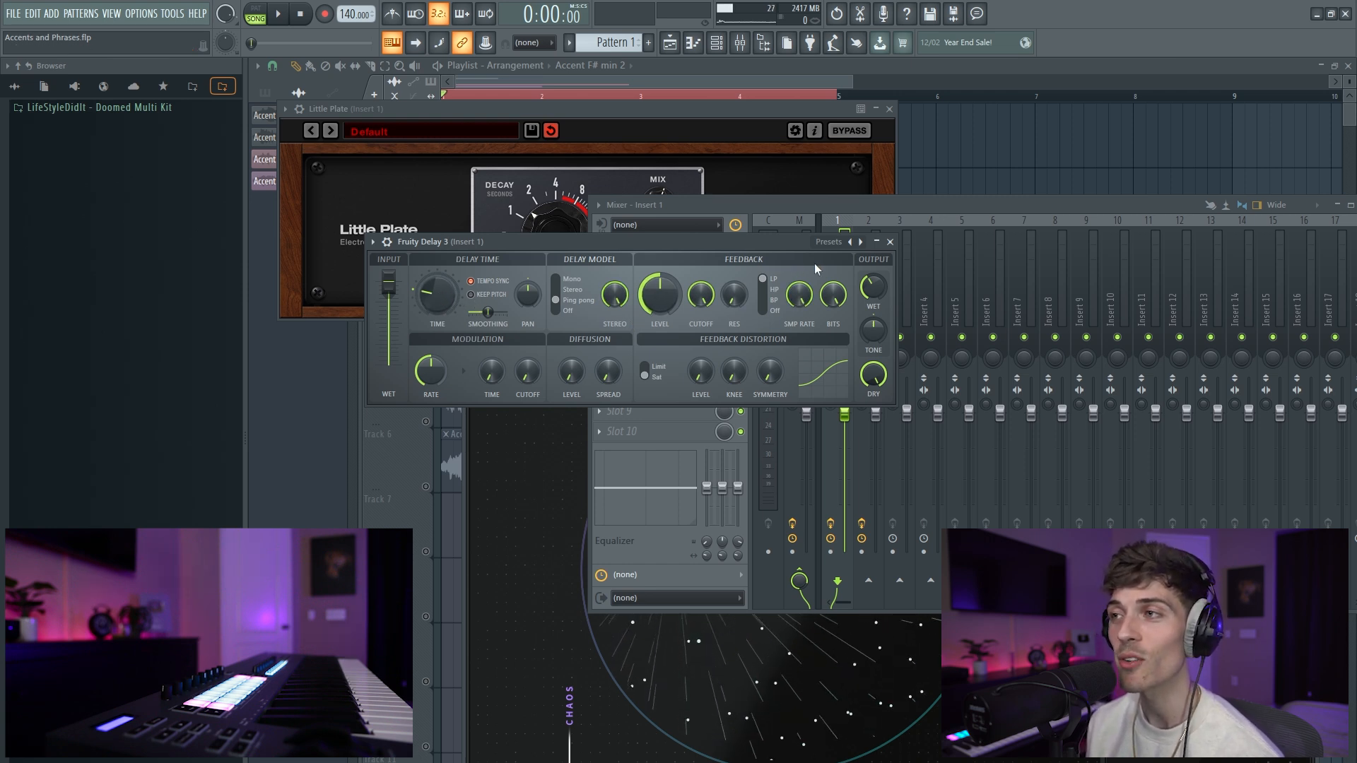
click(889, 243)
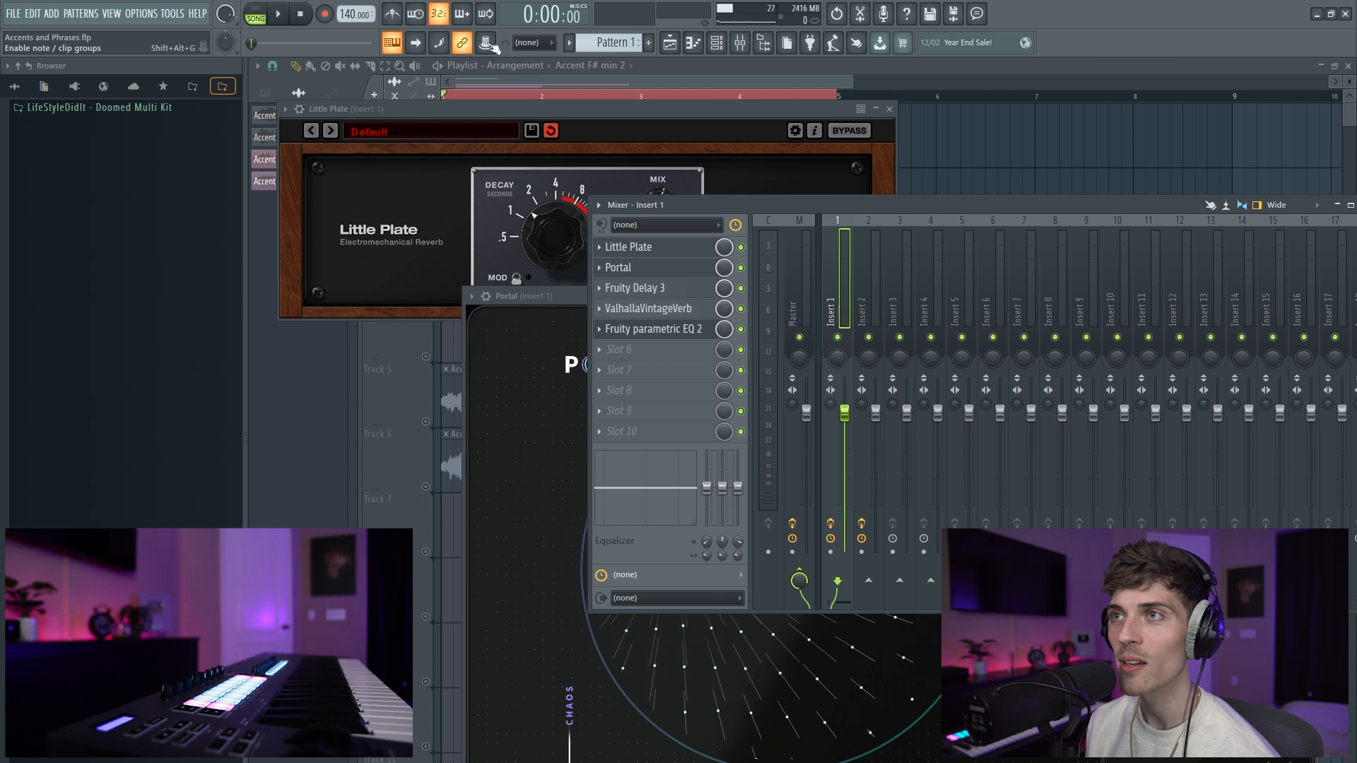
- Record Pattern 1's playback with live effect changes into Edison on the Master track
click(805, 300)
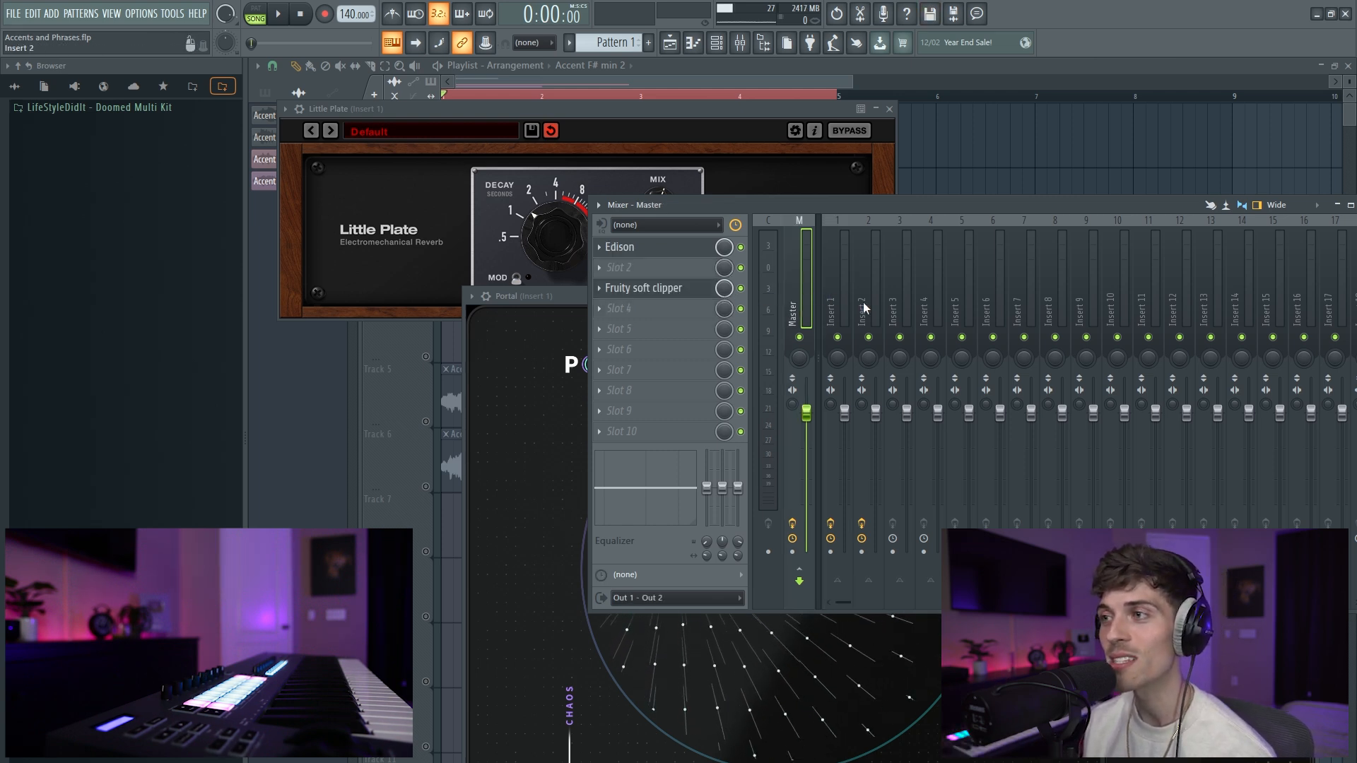
click(836, 309)
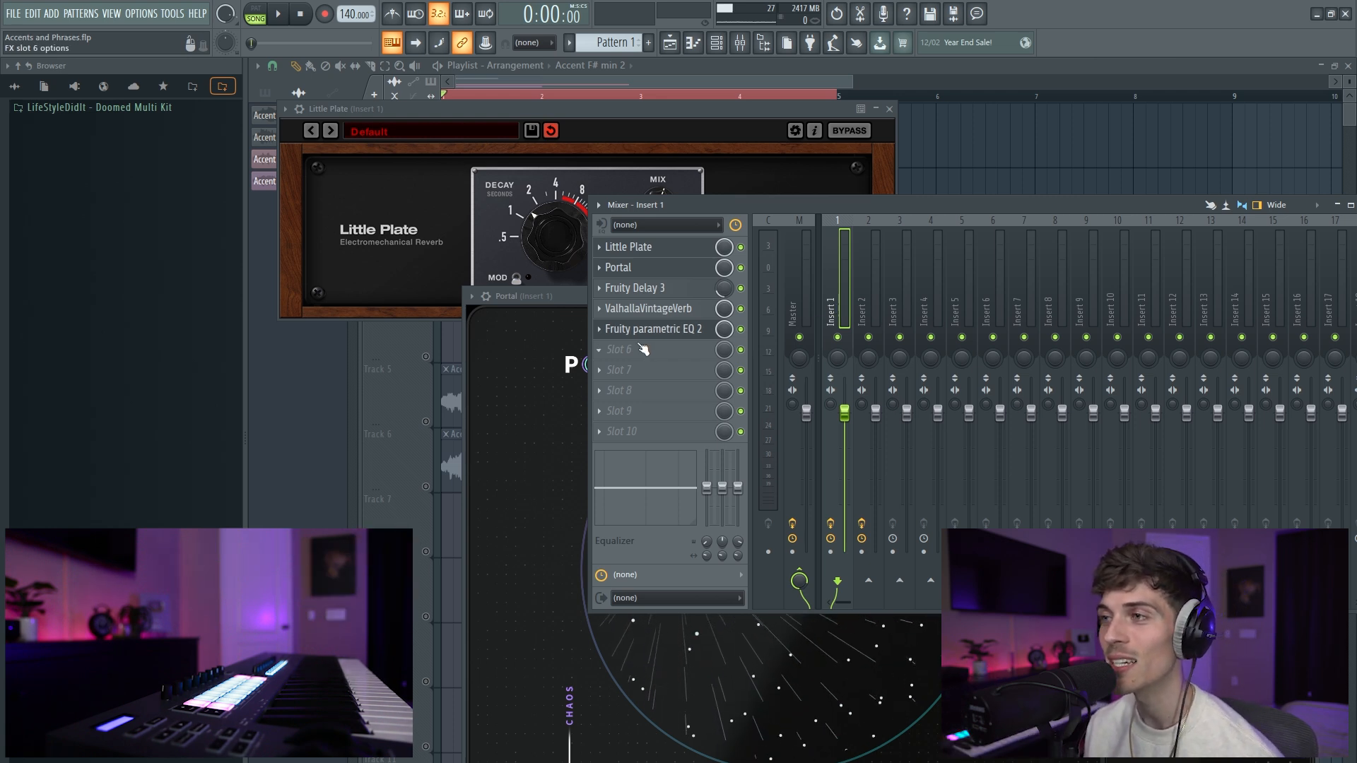
click(807, 295)
click(636, 248)
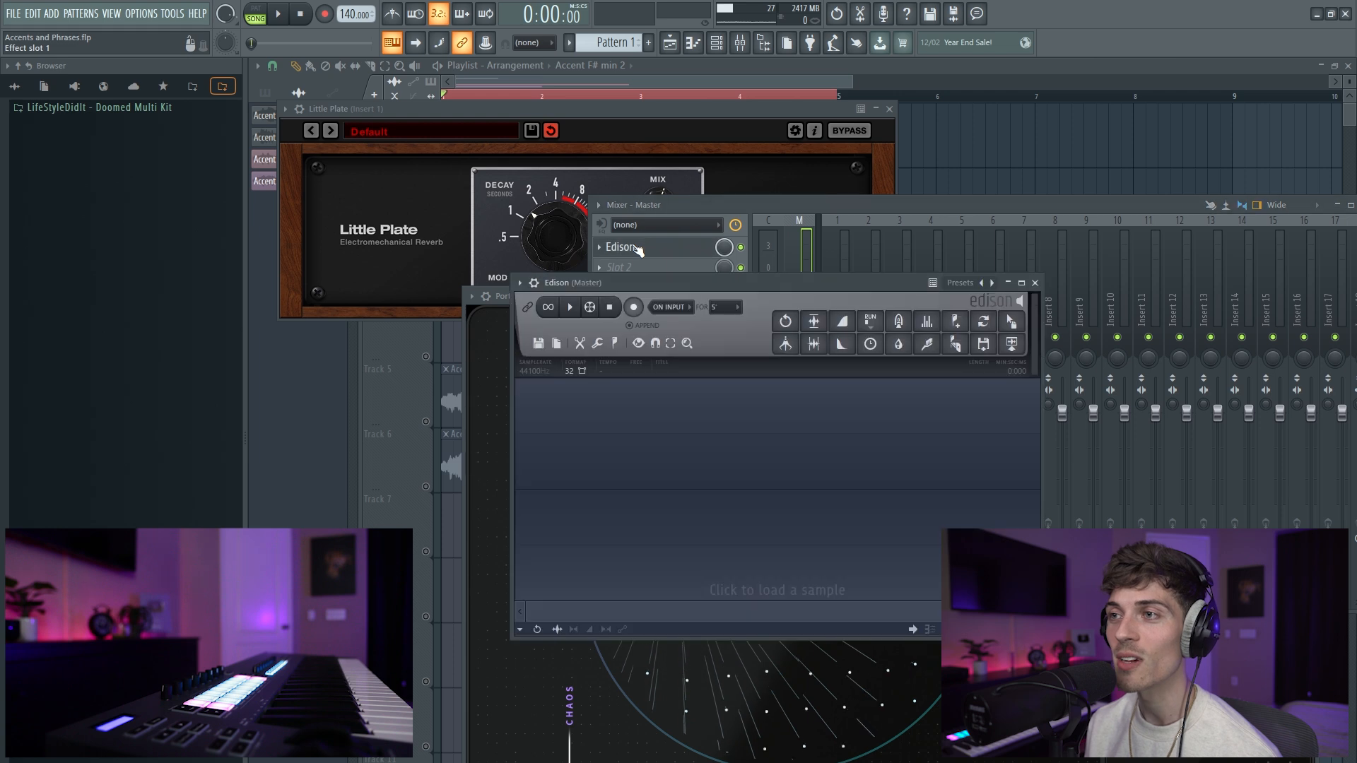
click(961, 140)
scroll(510, 101, down, 2)
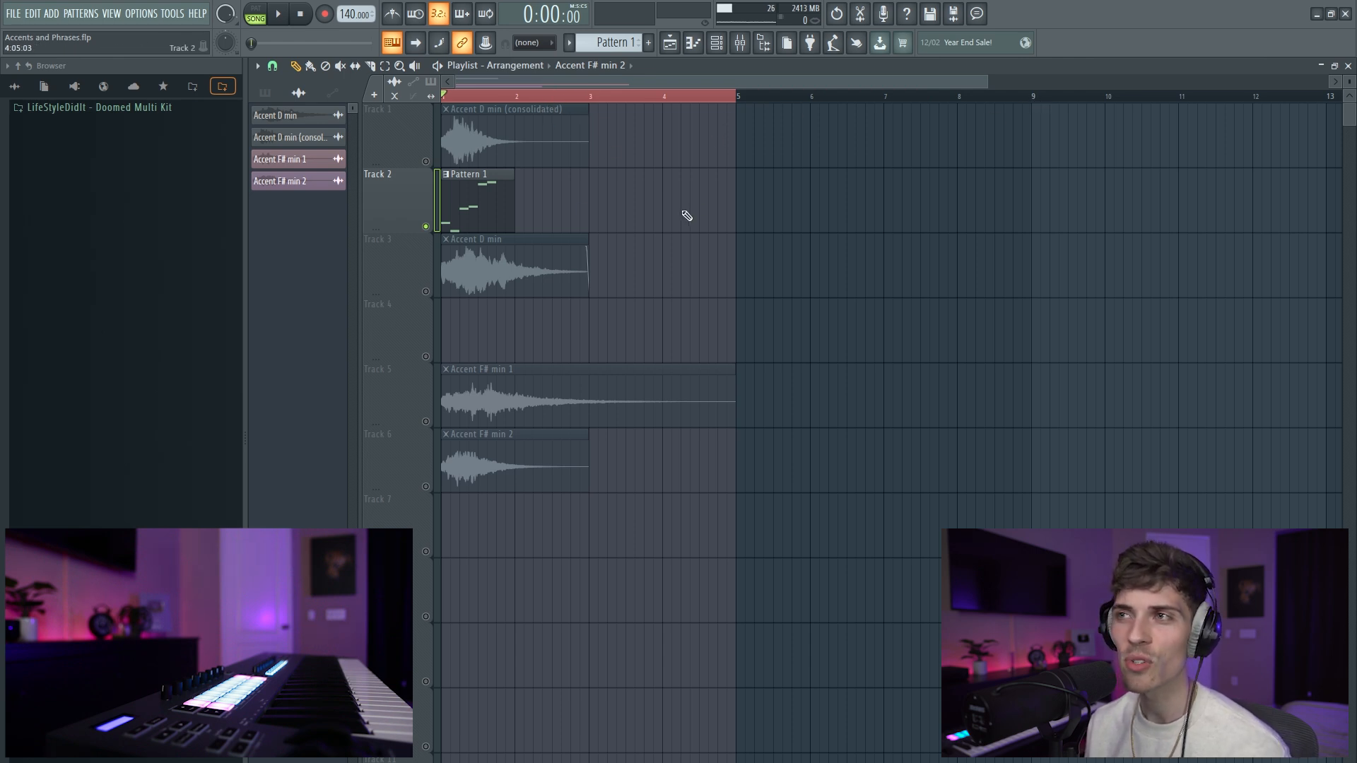
click(752, 52)
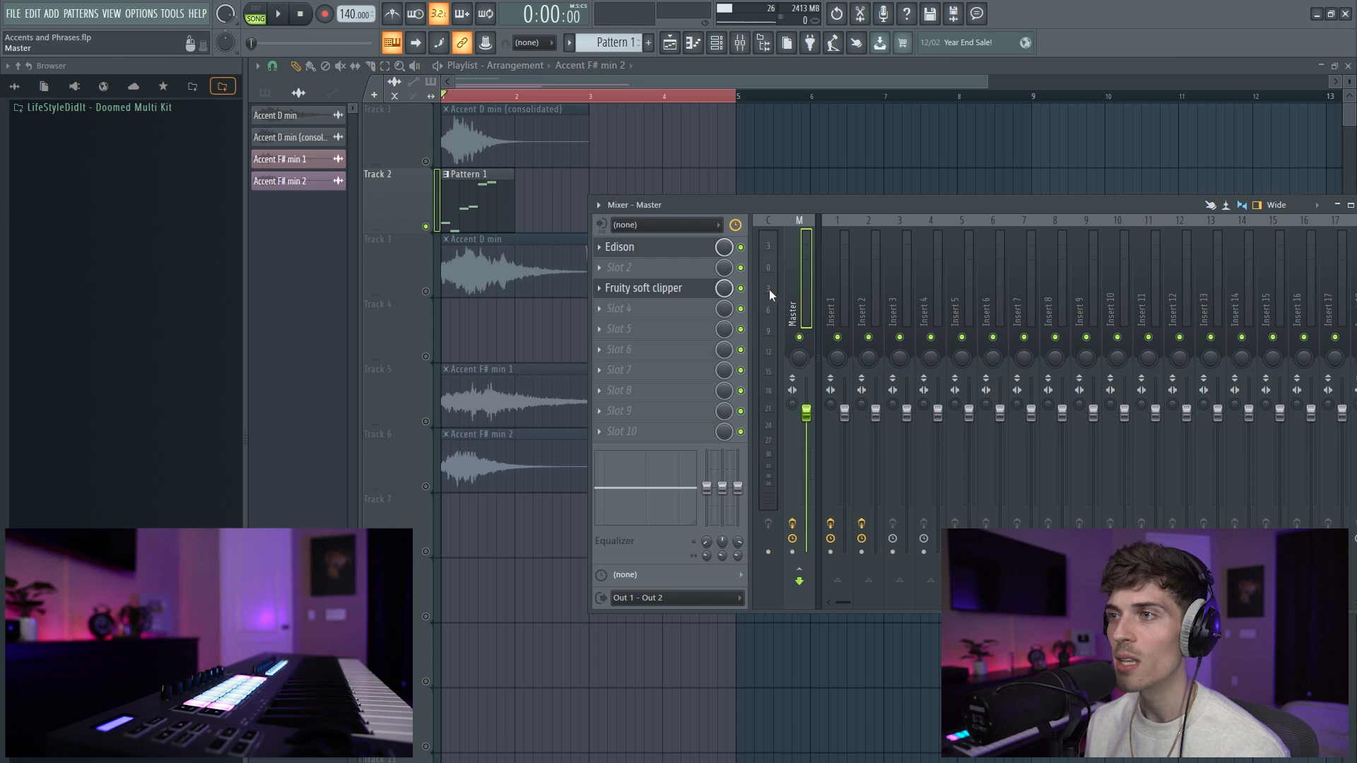
click(640, 253)
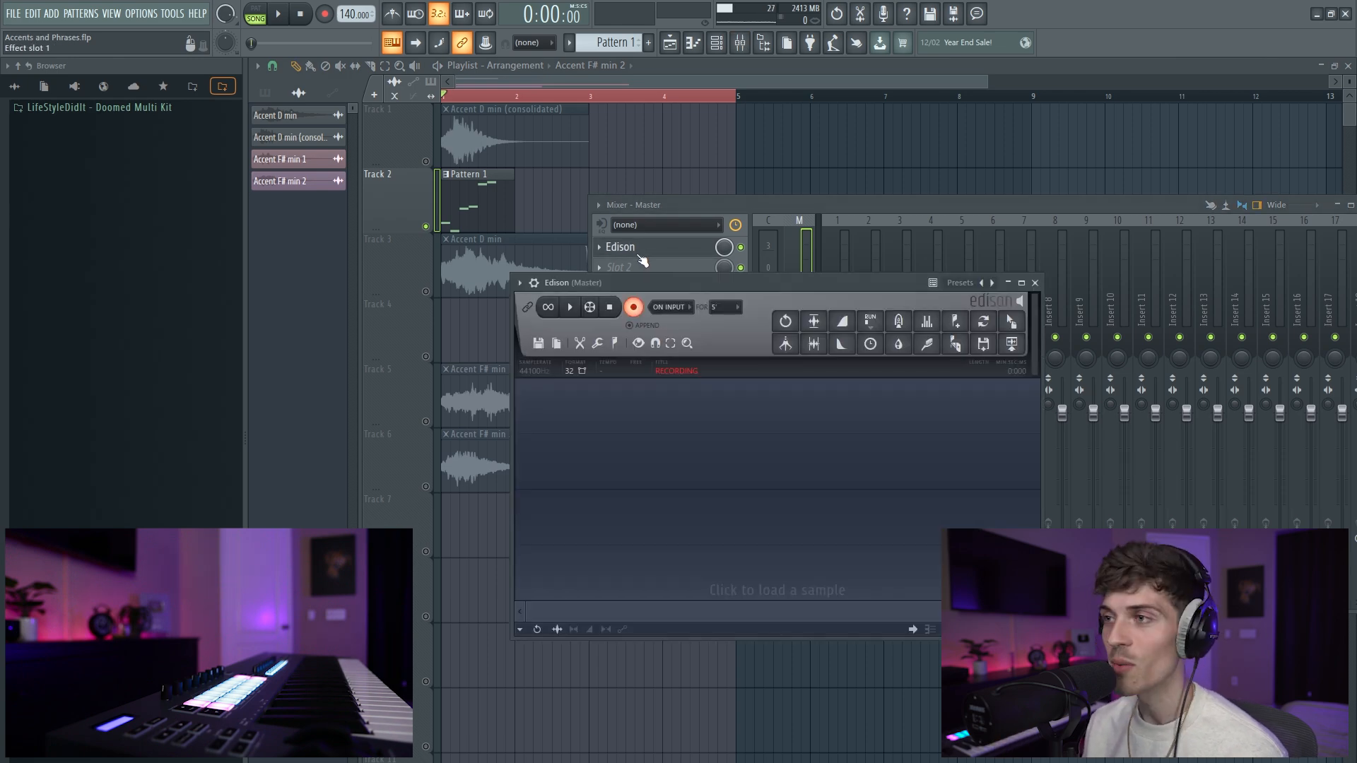
drag(790, 285, 915, 414)
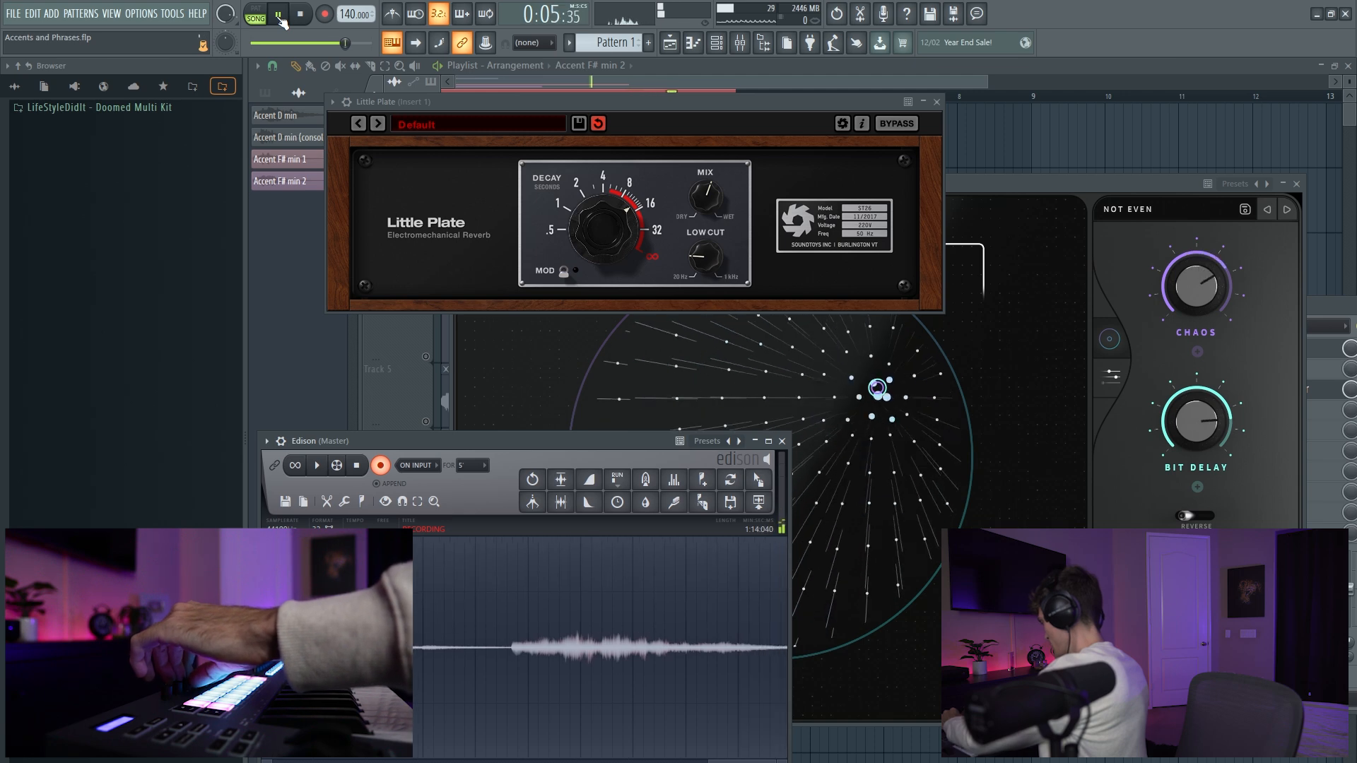
click(279, 16)
- Load HalfTime into slot 6 of Insert 1 and lower its mix
click(743, 46)
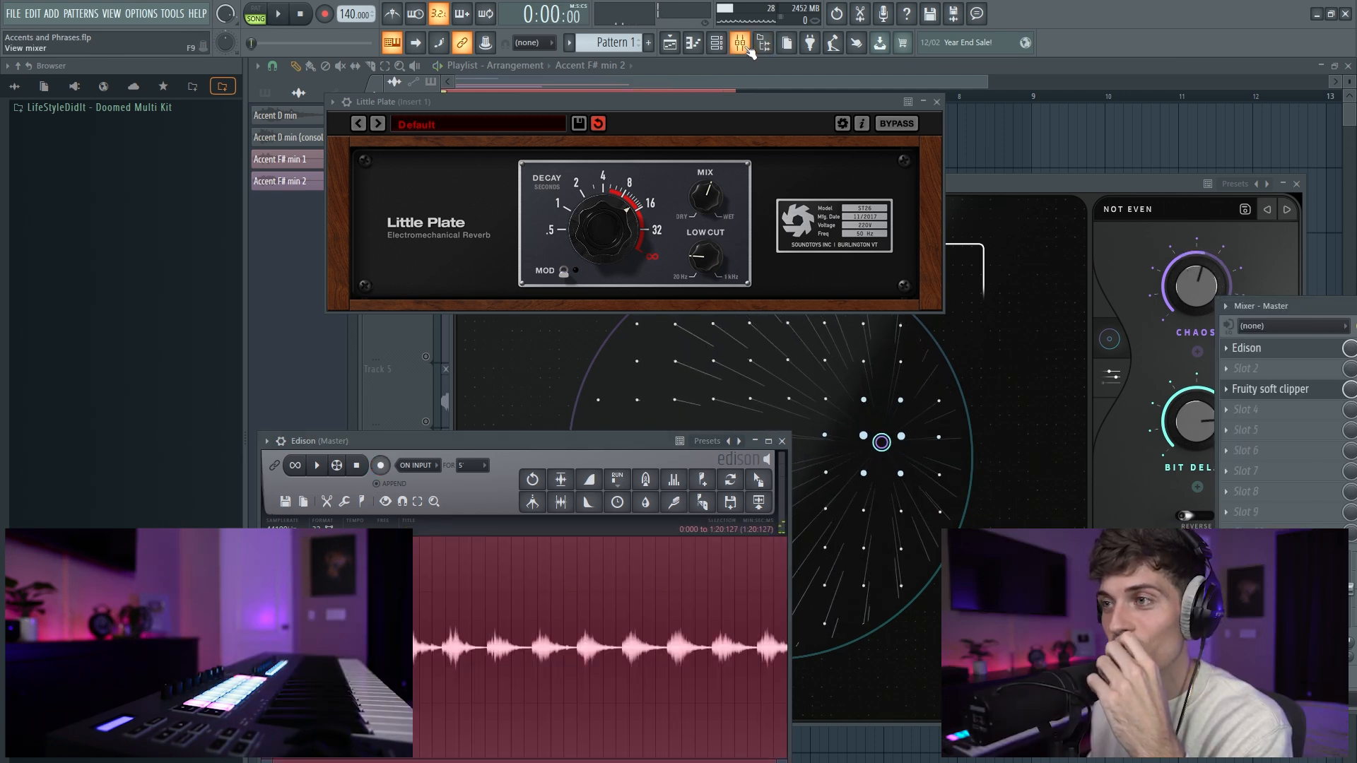
drag(1294, 306, 804, 254)
click(977, 352)
click(769, 406)
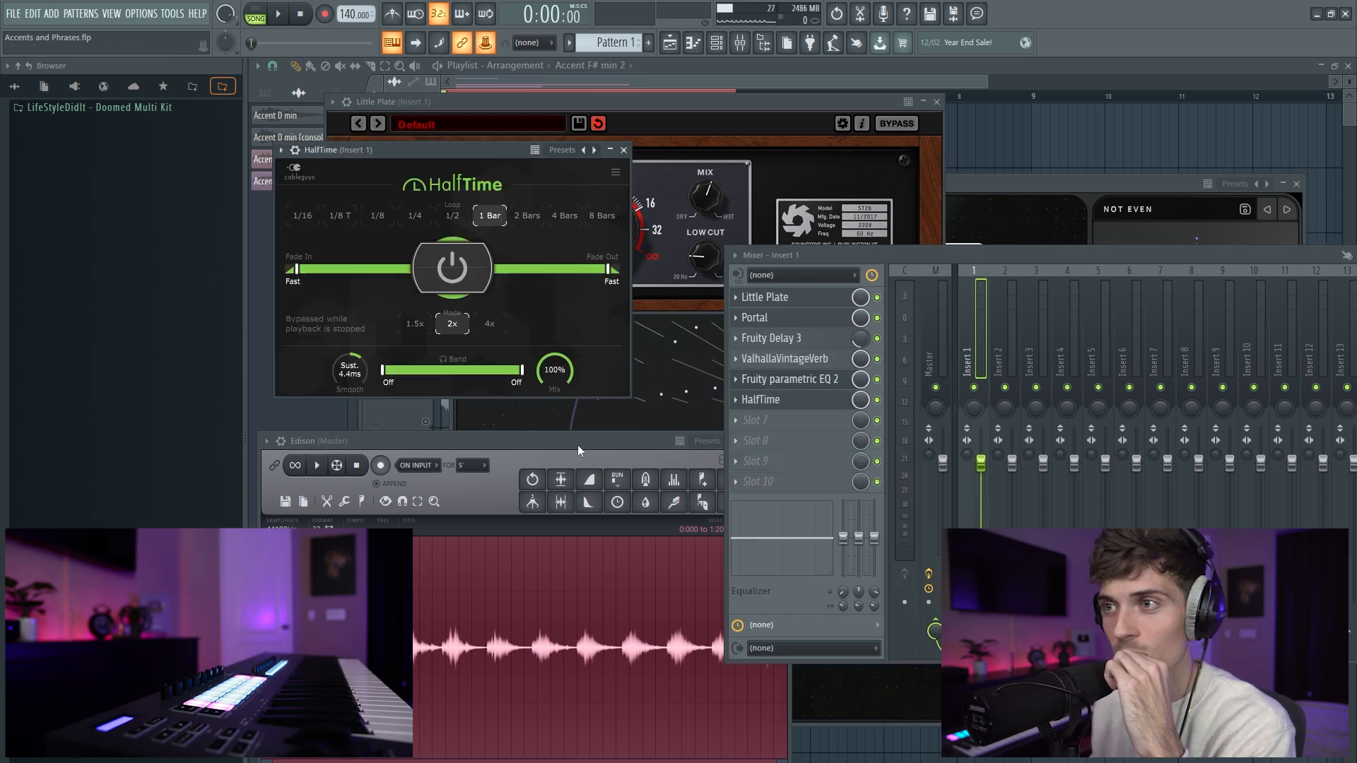
drag(560, 383, 561, 417)
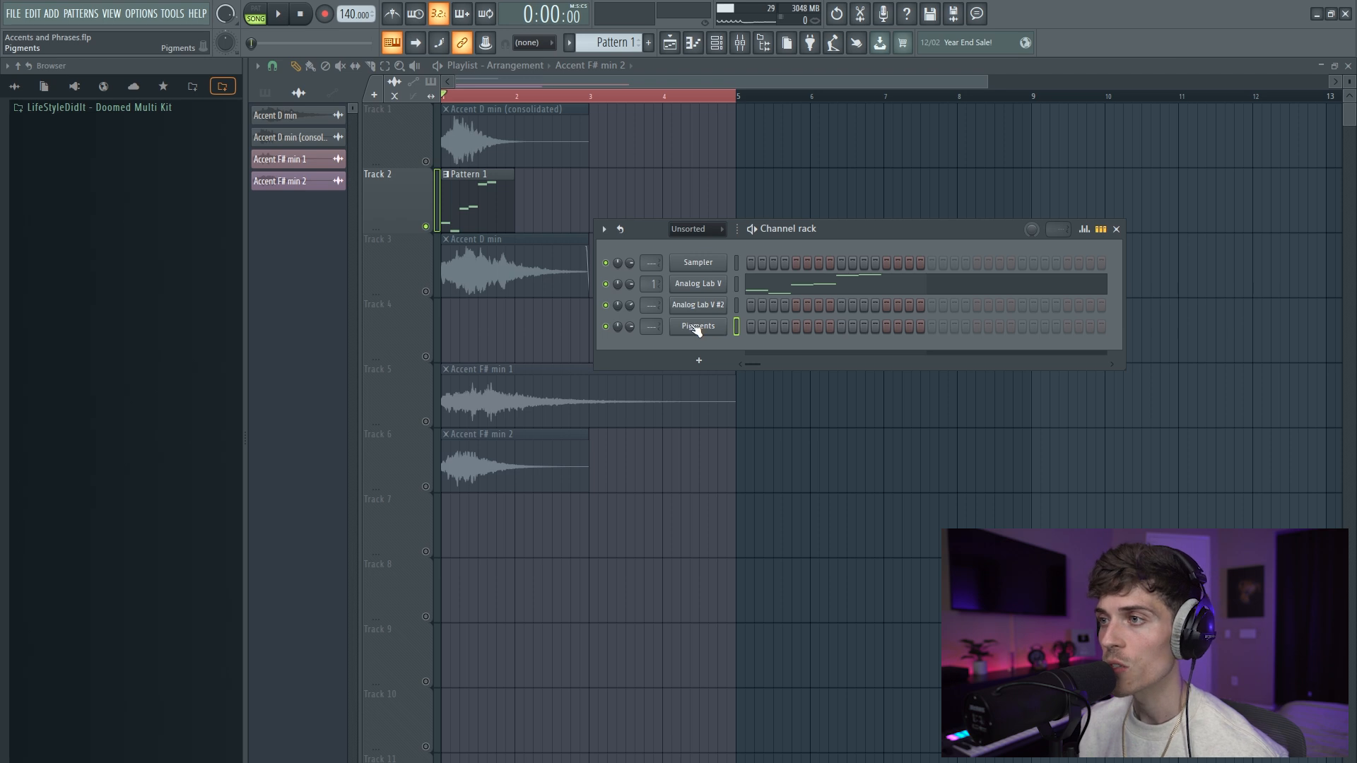
- Open the Pigments channel and switch Engine 1 from Wavetable to Sample
click(696, 330)
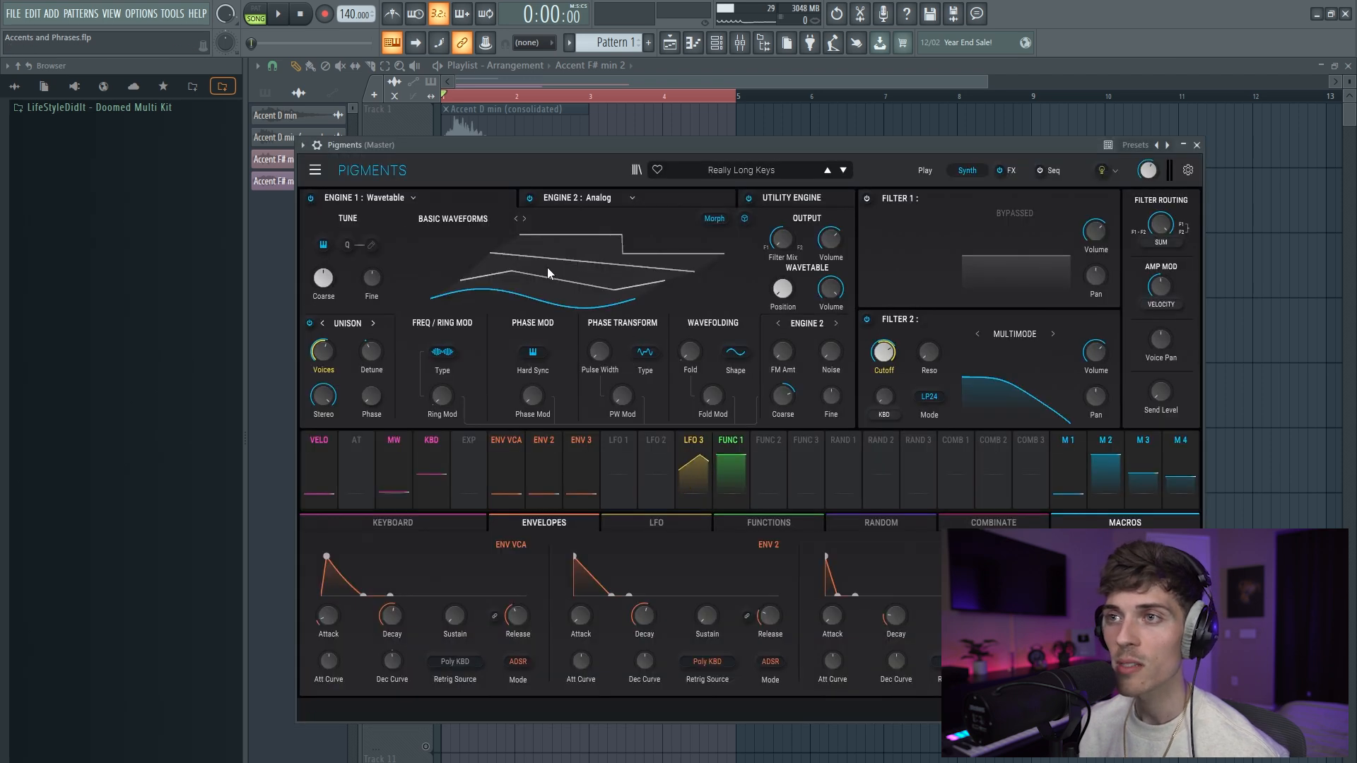
click(402, 198)
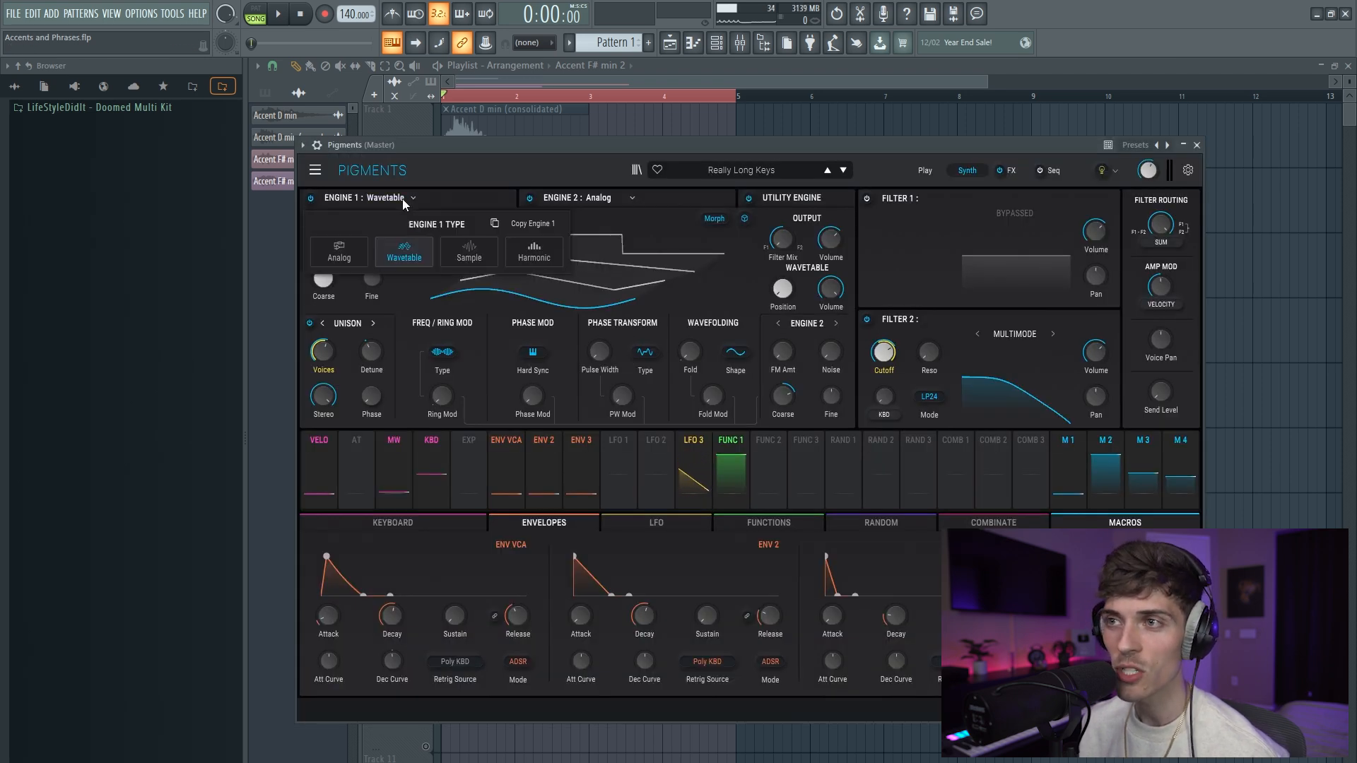
click(470, 253)
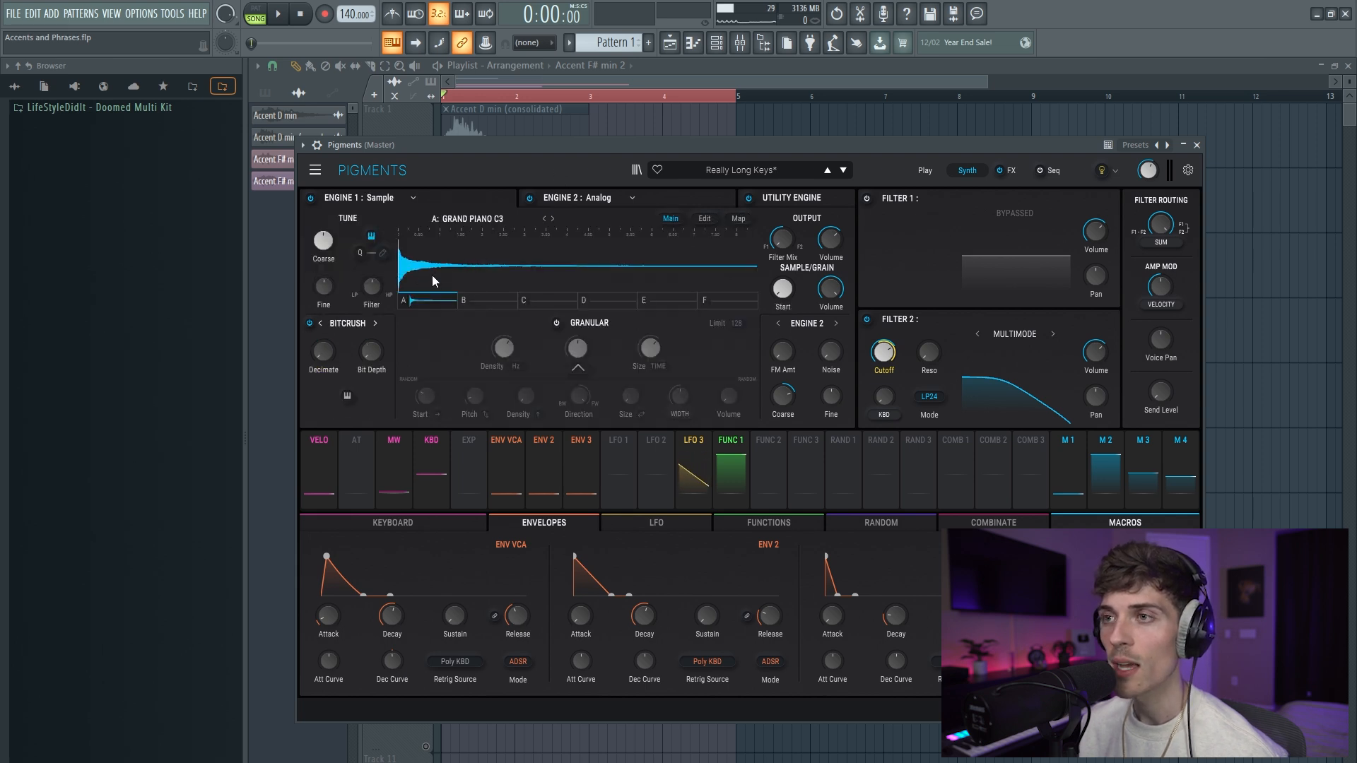
- Load the Accent D min clip's sample, Pattern 1 (consolidated)_380, into slot A of Pigments' Engine 1 and enable Granular
drag(432, 146, 639, 175)
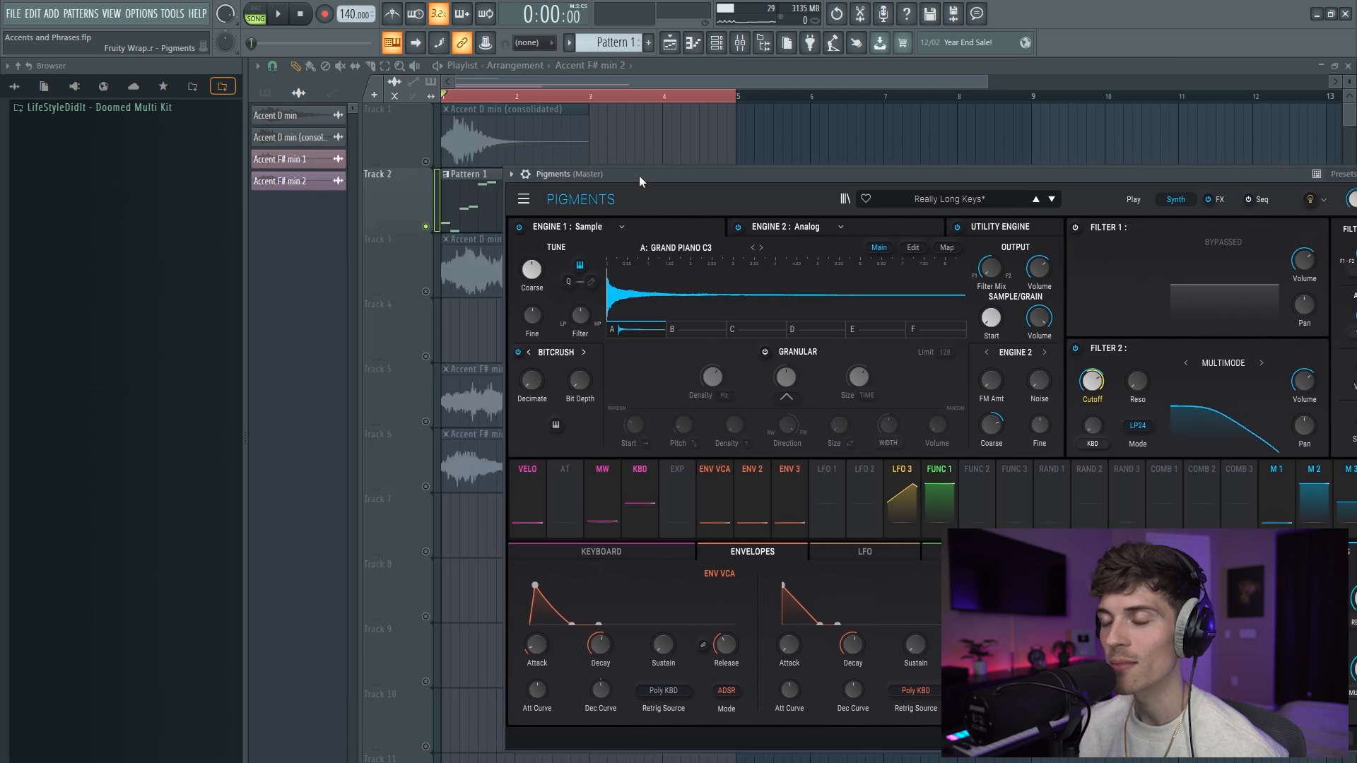
double_click(487, 265)
drag(475, 702, 590, 299)
click(1327, 290)
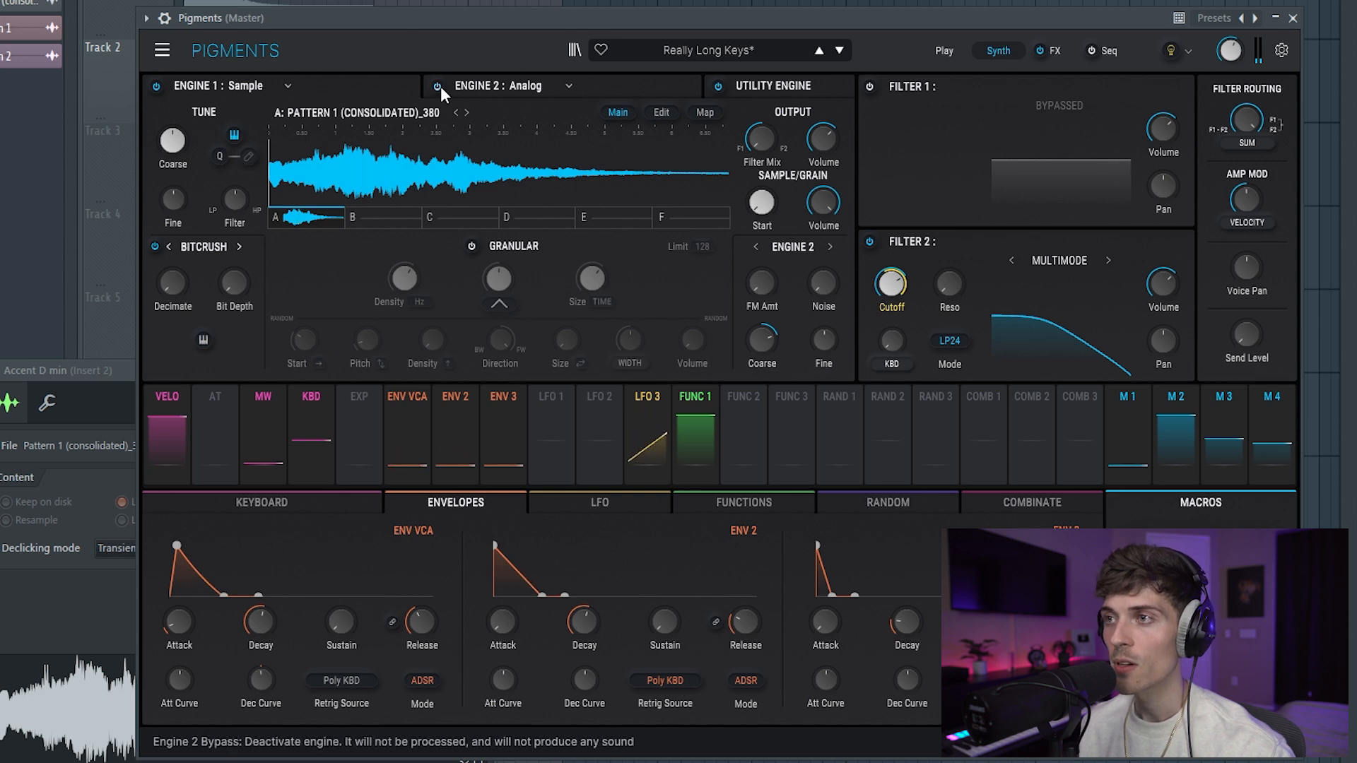
click(472, 247)
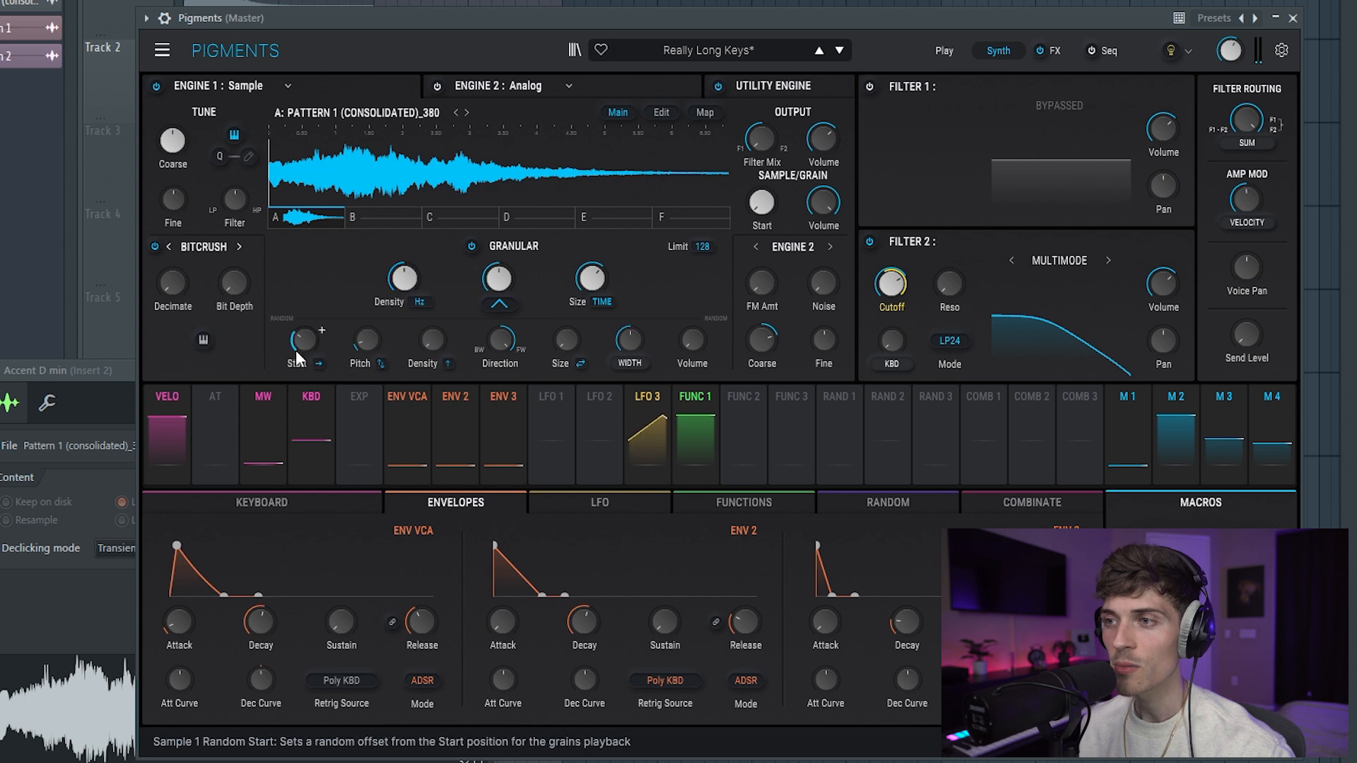
- Set Pigments' grain limit to 256, lengthen the grain size, and raise the random density, size and volume amounts
mouse_move(590, 277)
scroll(702, 247, up, 1)
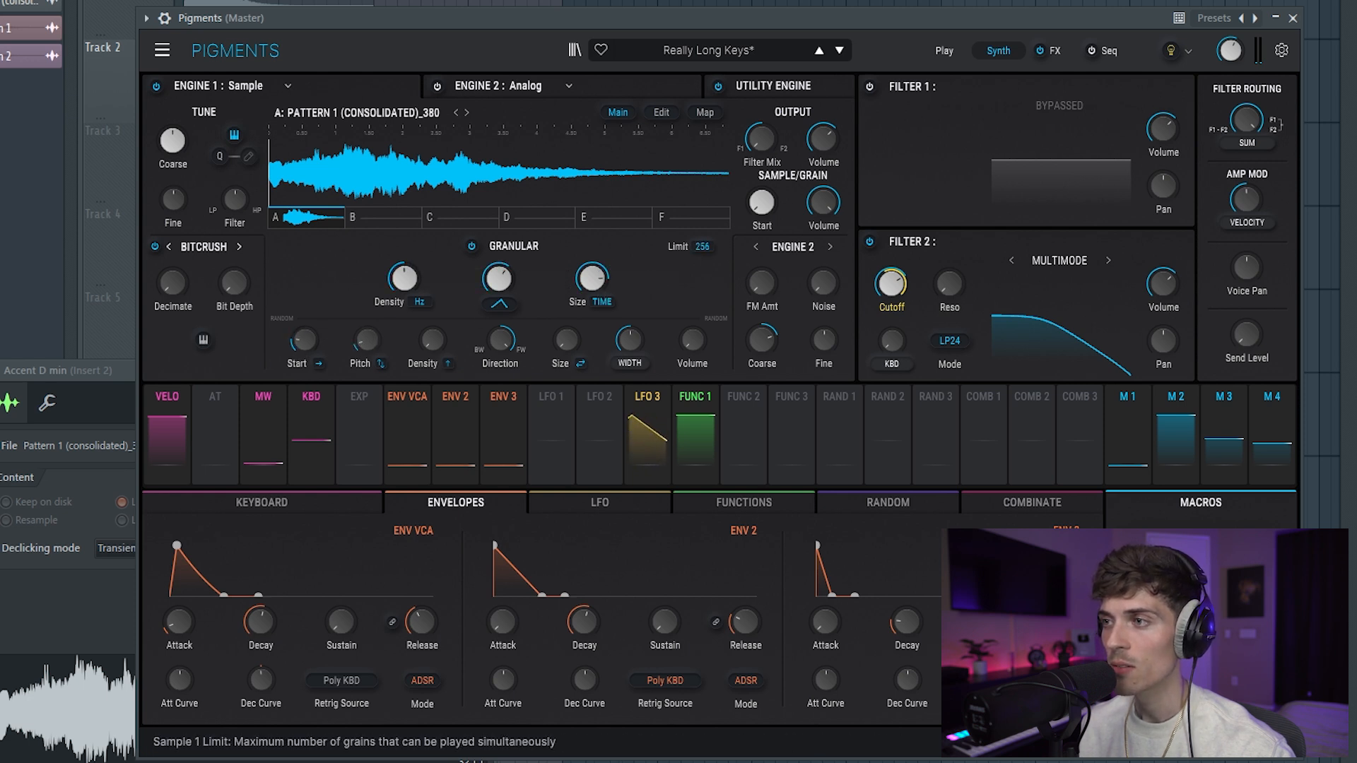
mouse_move(693, 348)
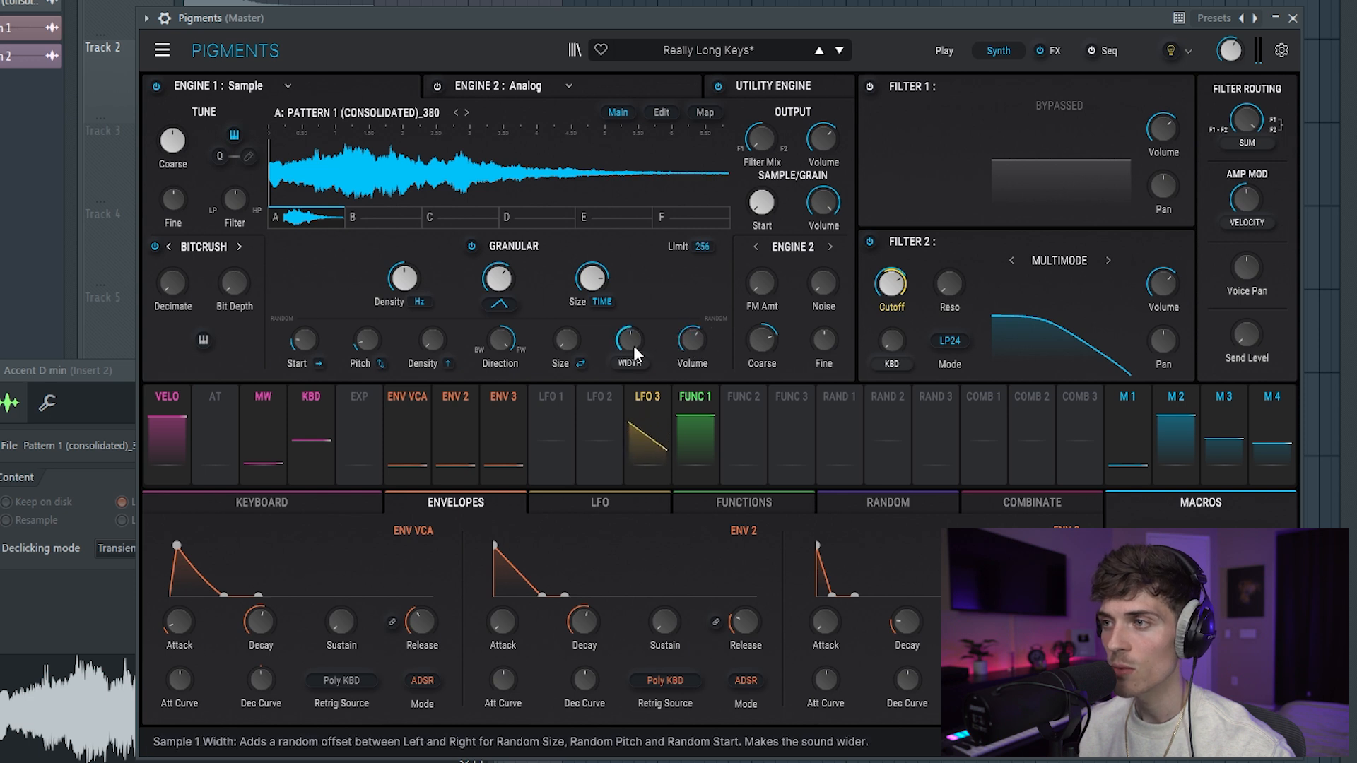
mouse_move(566, 340)
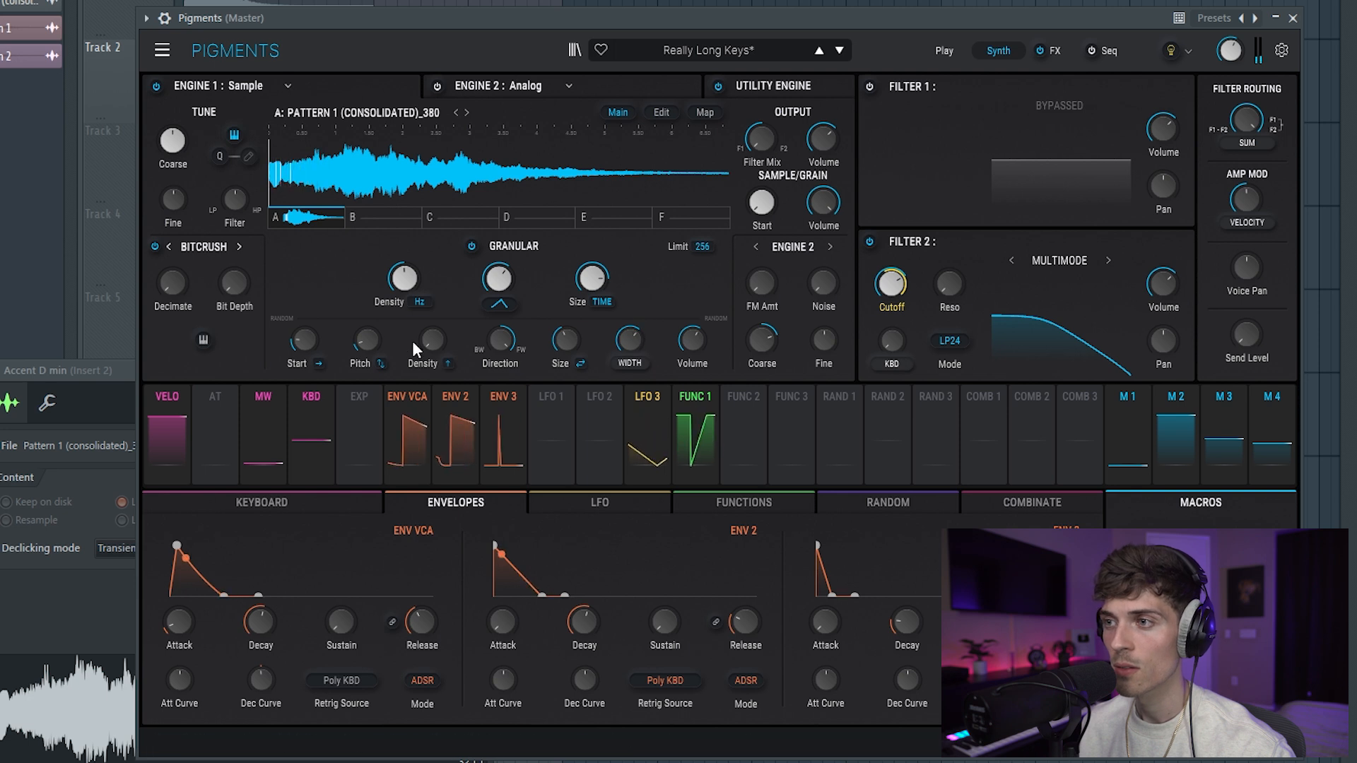
drag(384, 330, 383, 311)
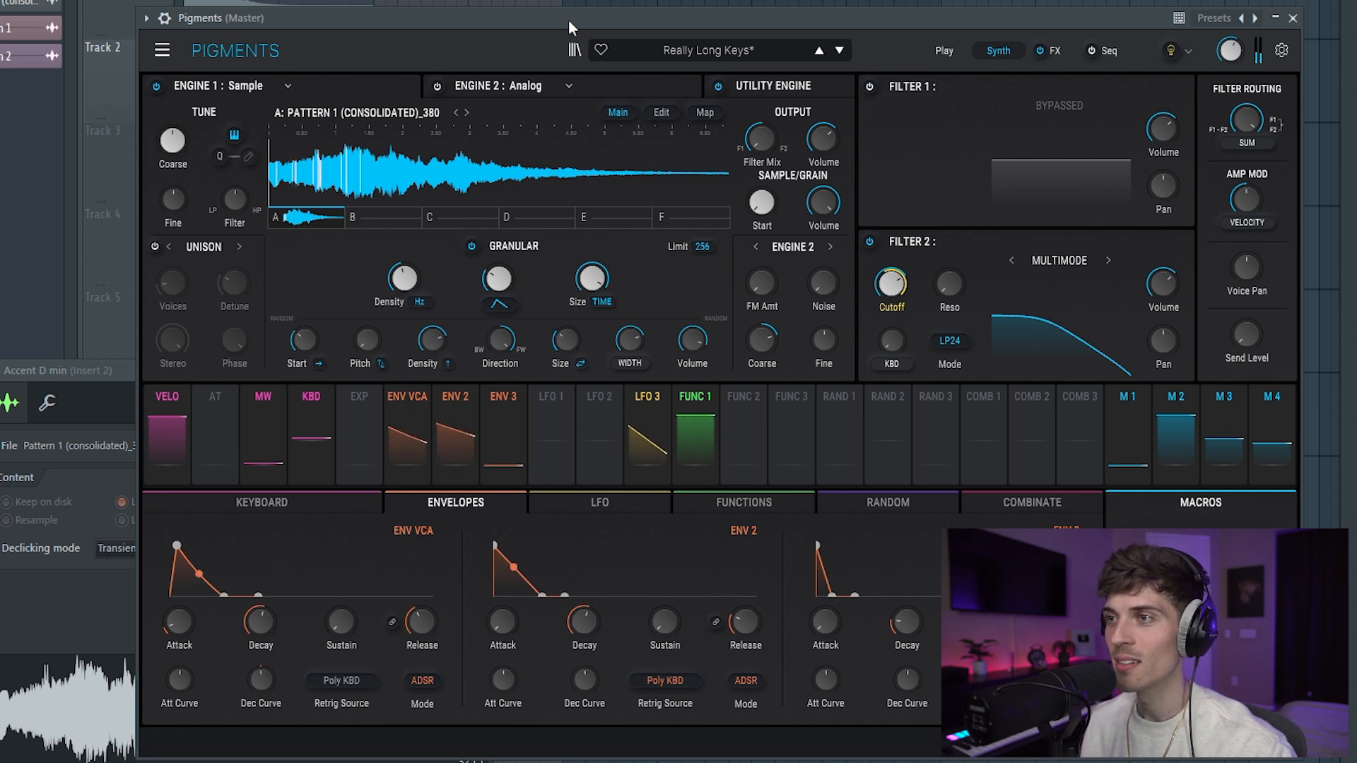
mouse_move(630, 340)
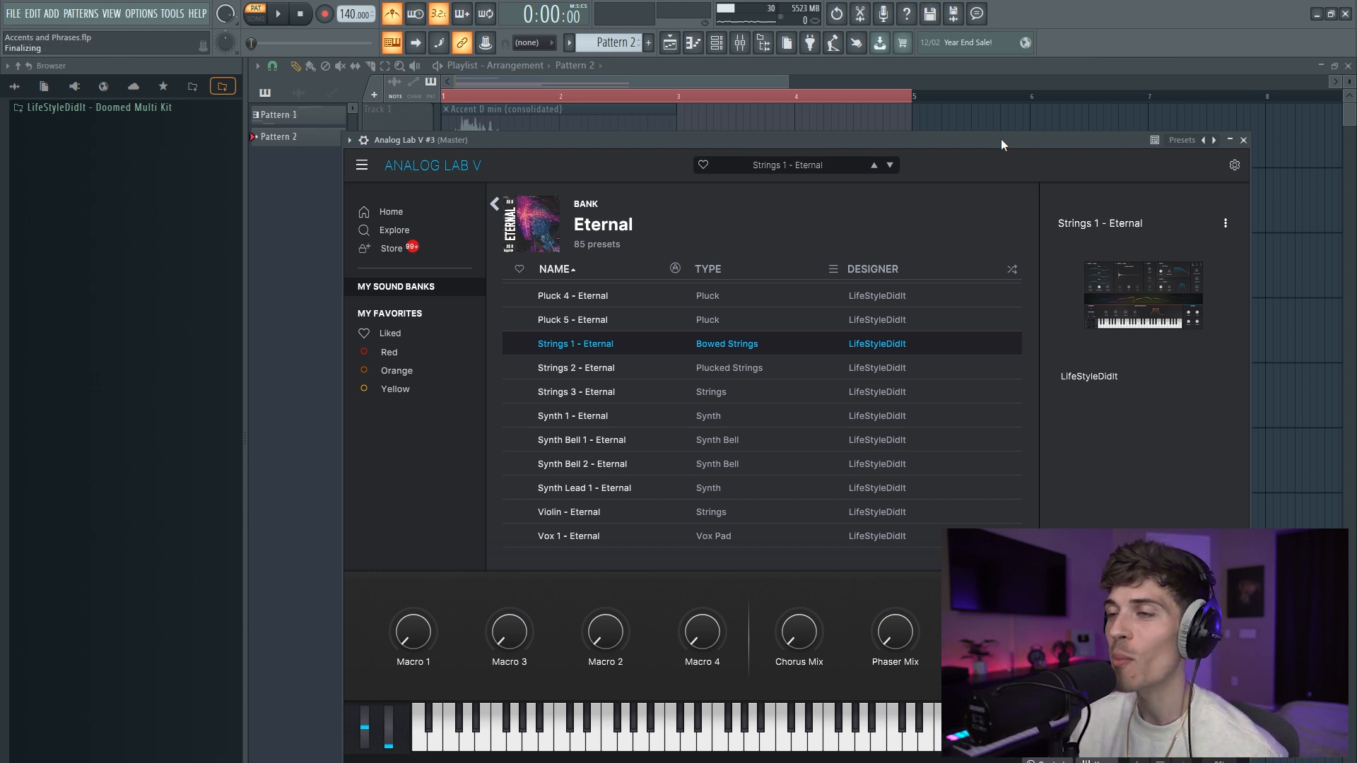
- Open the piano roll of Analog Lab V #3 and place a one-bar F#5 note at the start of Pattern 2
click(1244, 141)
right_click(747, 342)
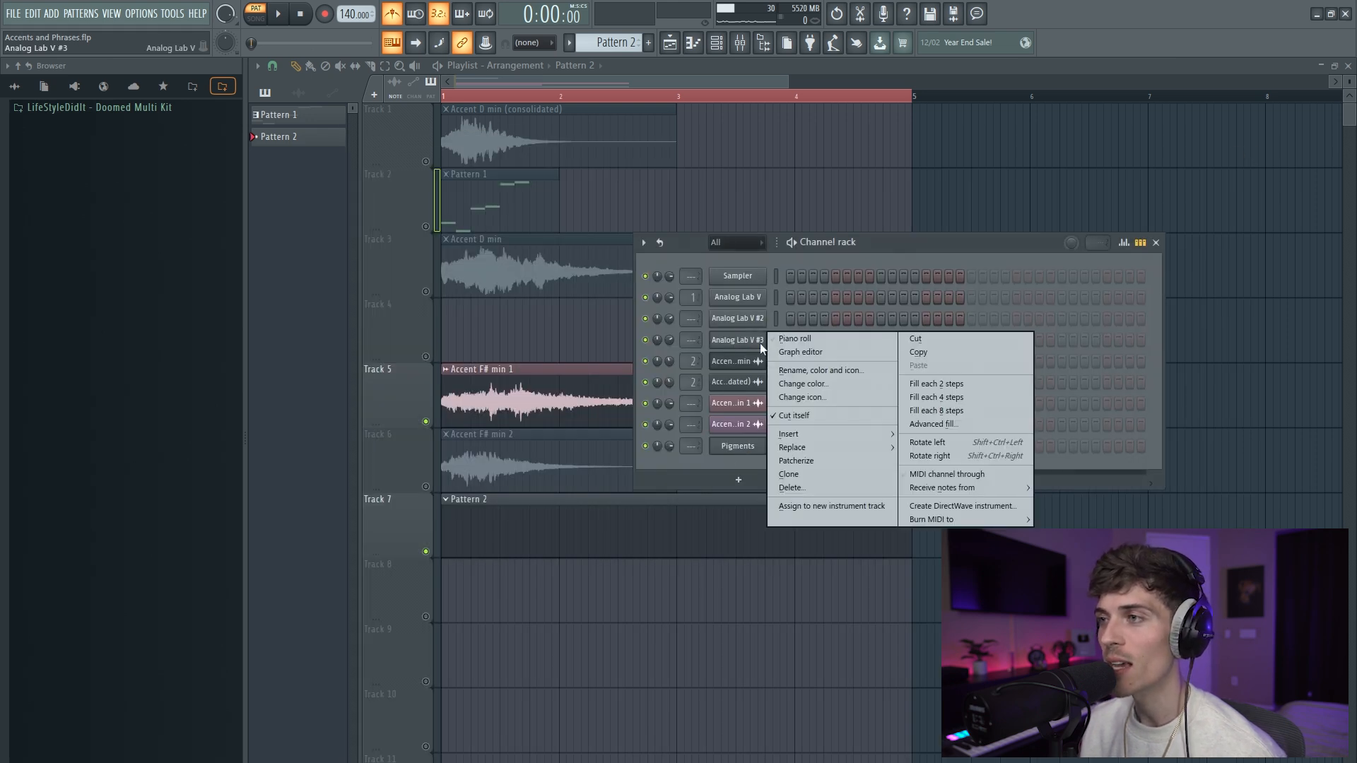
click(791, 339)
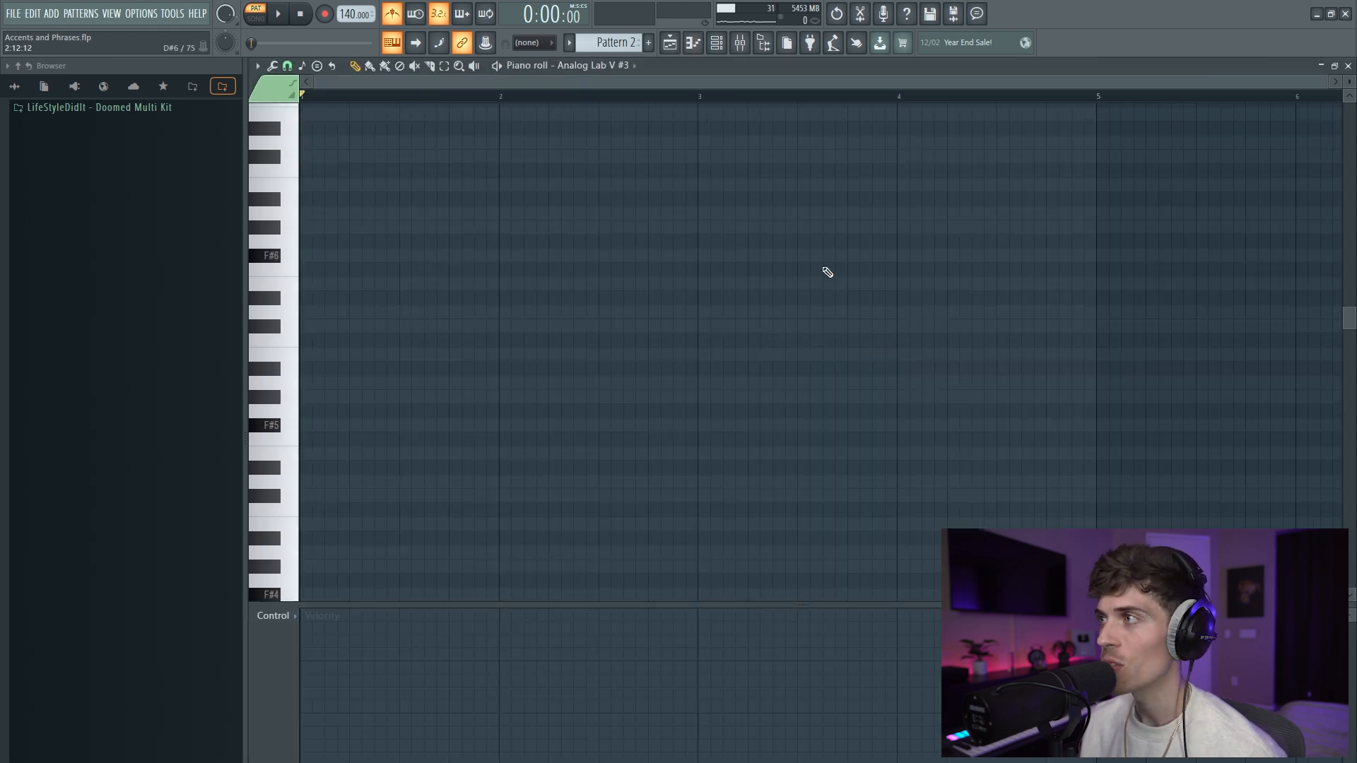
drag(1352, 81, 1352, 69)
scroll(707, 424, down, 2)
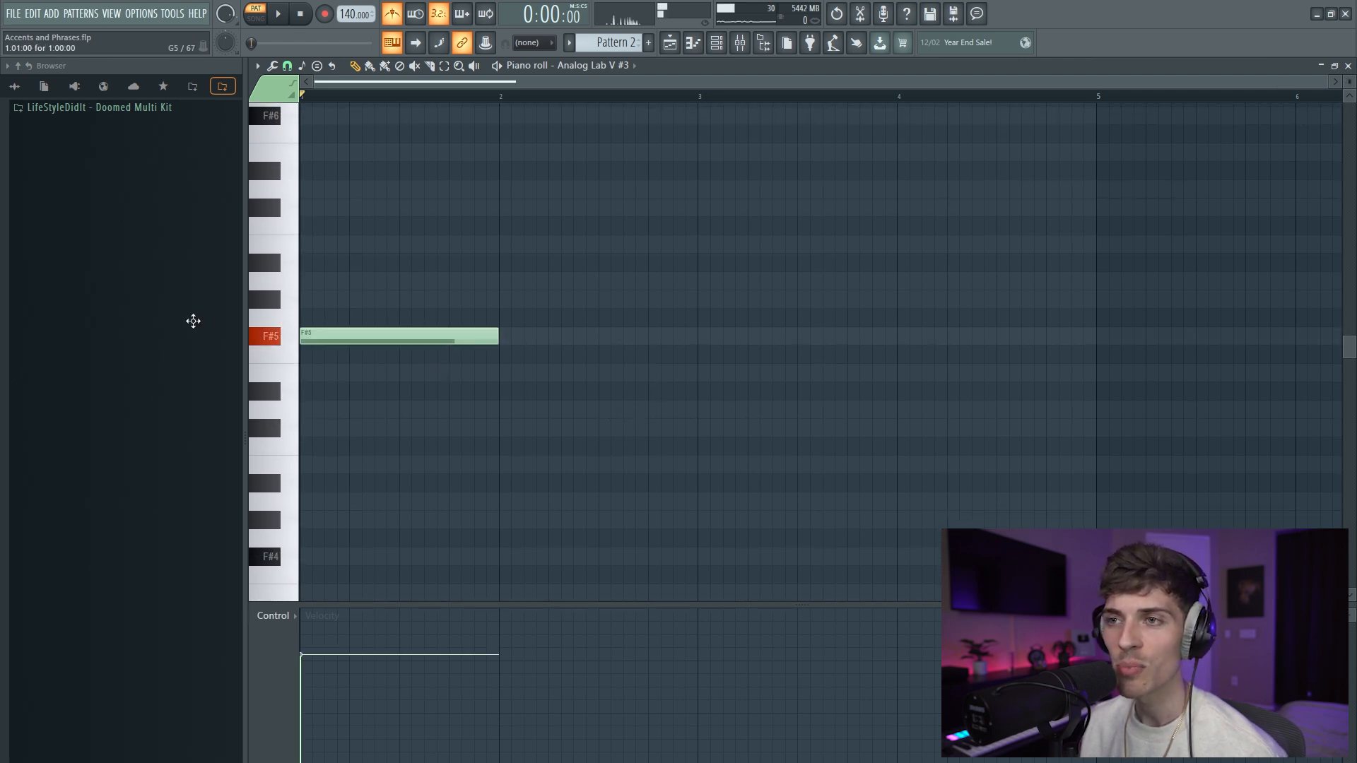
scroll(477, 422, up, 1)
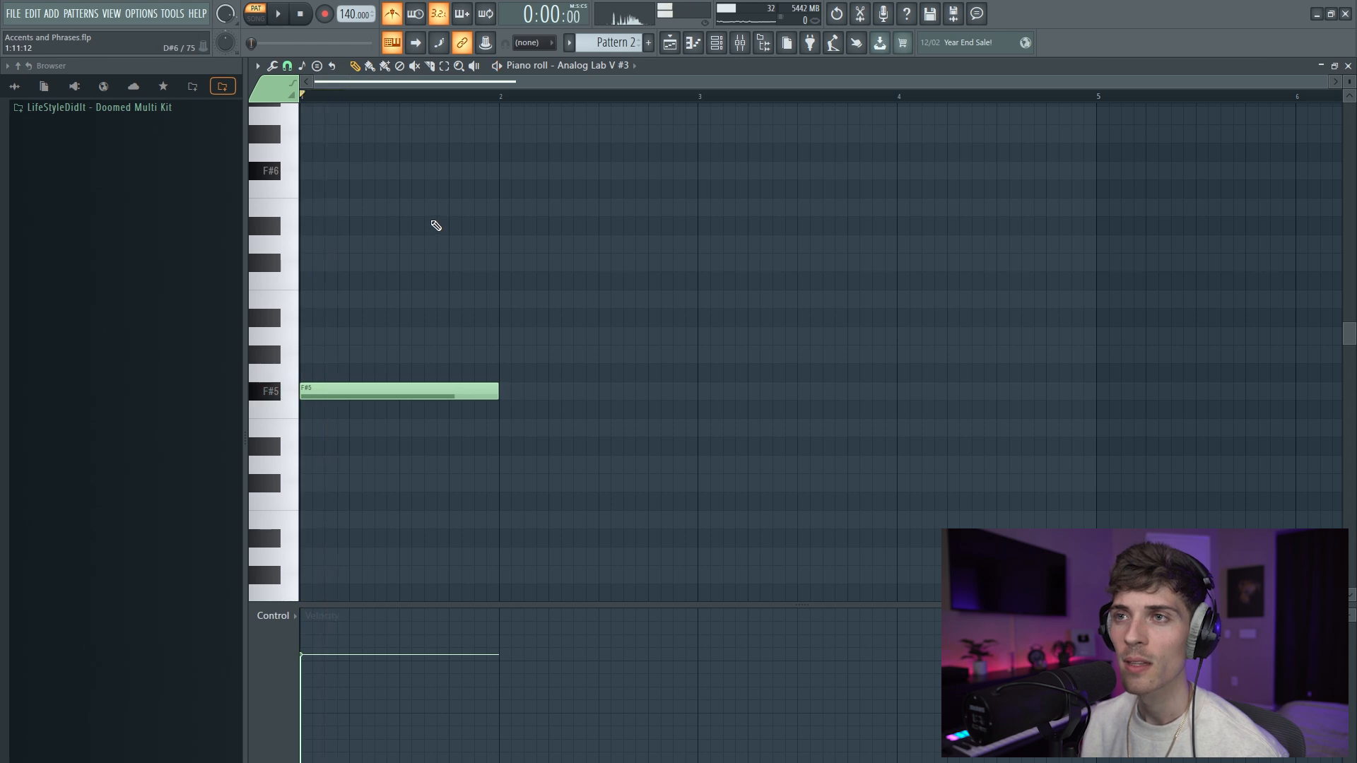
- Add an F#6 note on beat 2 and a G#6 on beat 4 of bar 1, removing the extra A6 above it
key(space)
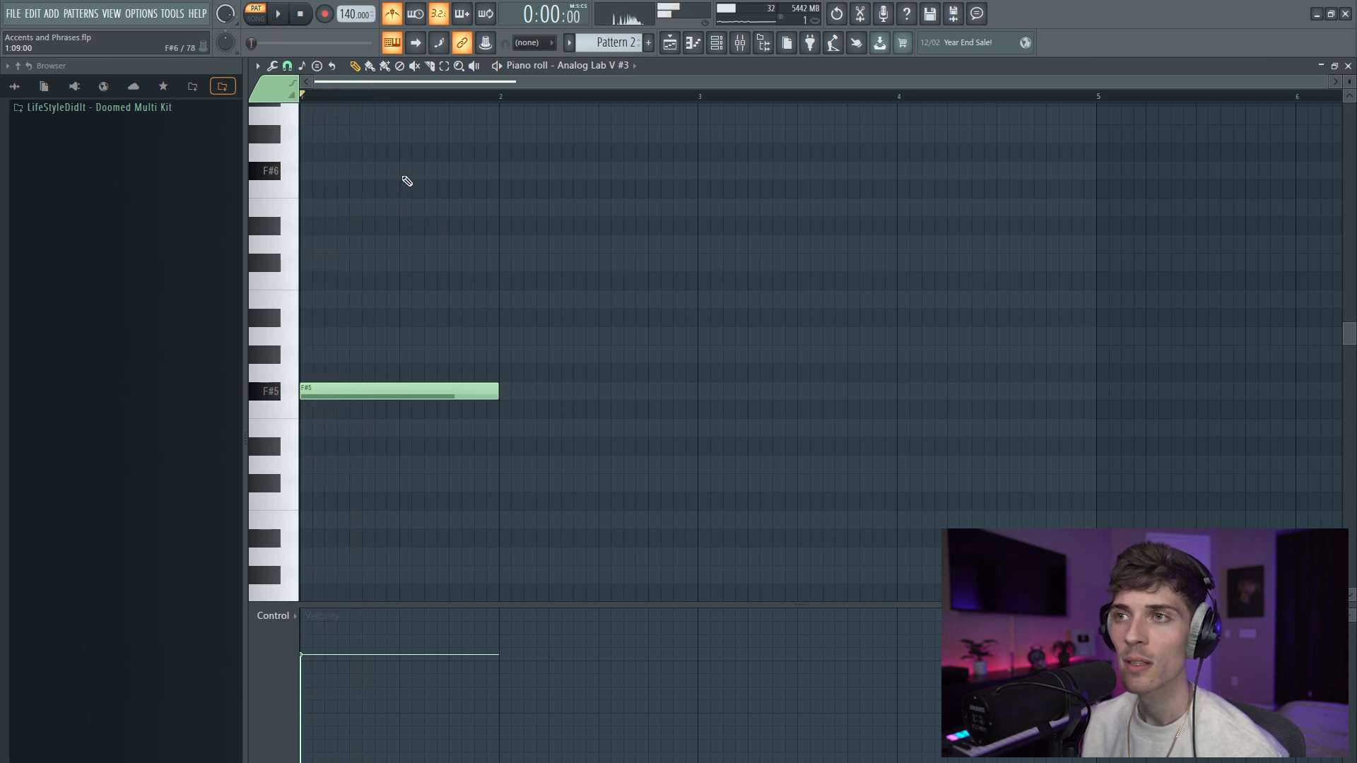
click(403, 172)
drag(427, 174, 379, 178)
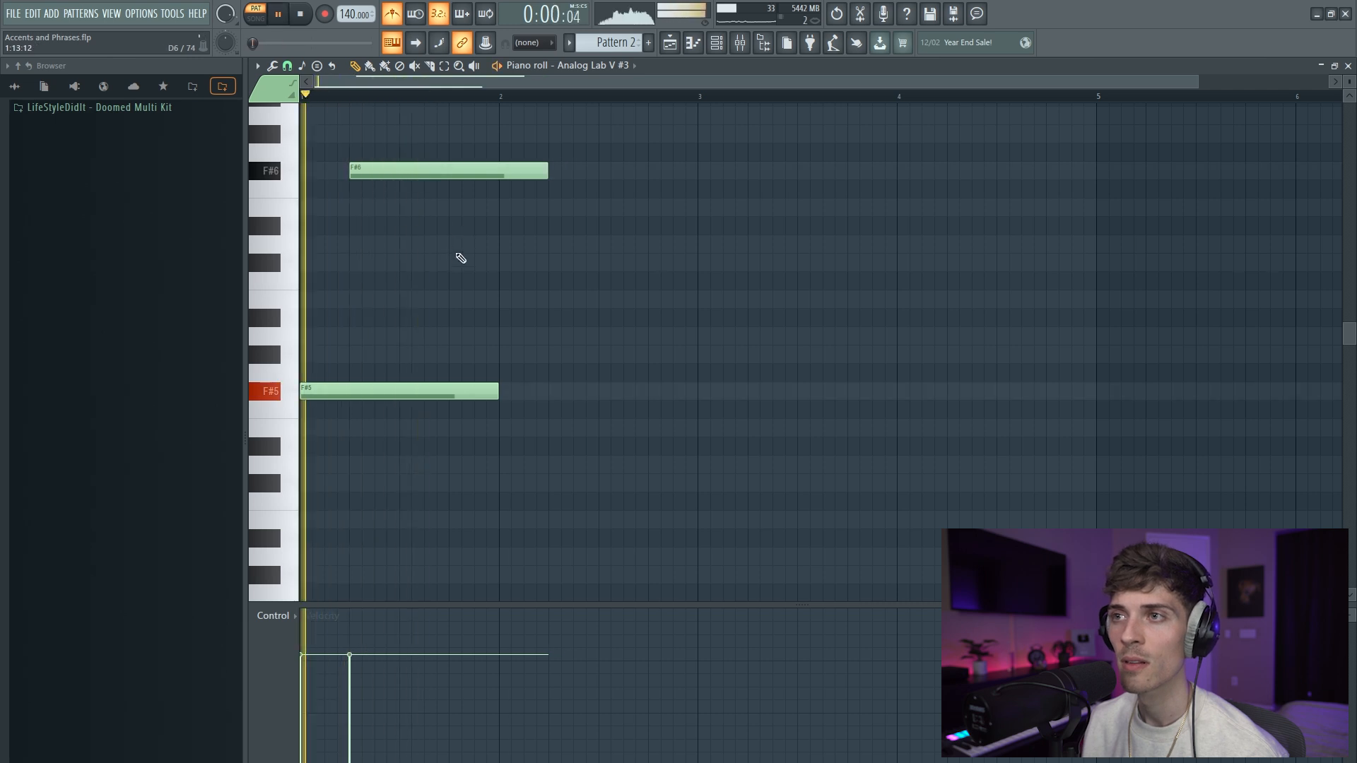
scroll(461, 247, up, 1)
click(463, 171)
key(space)
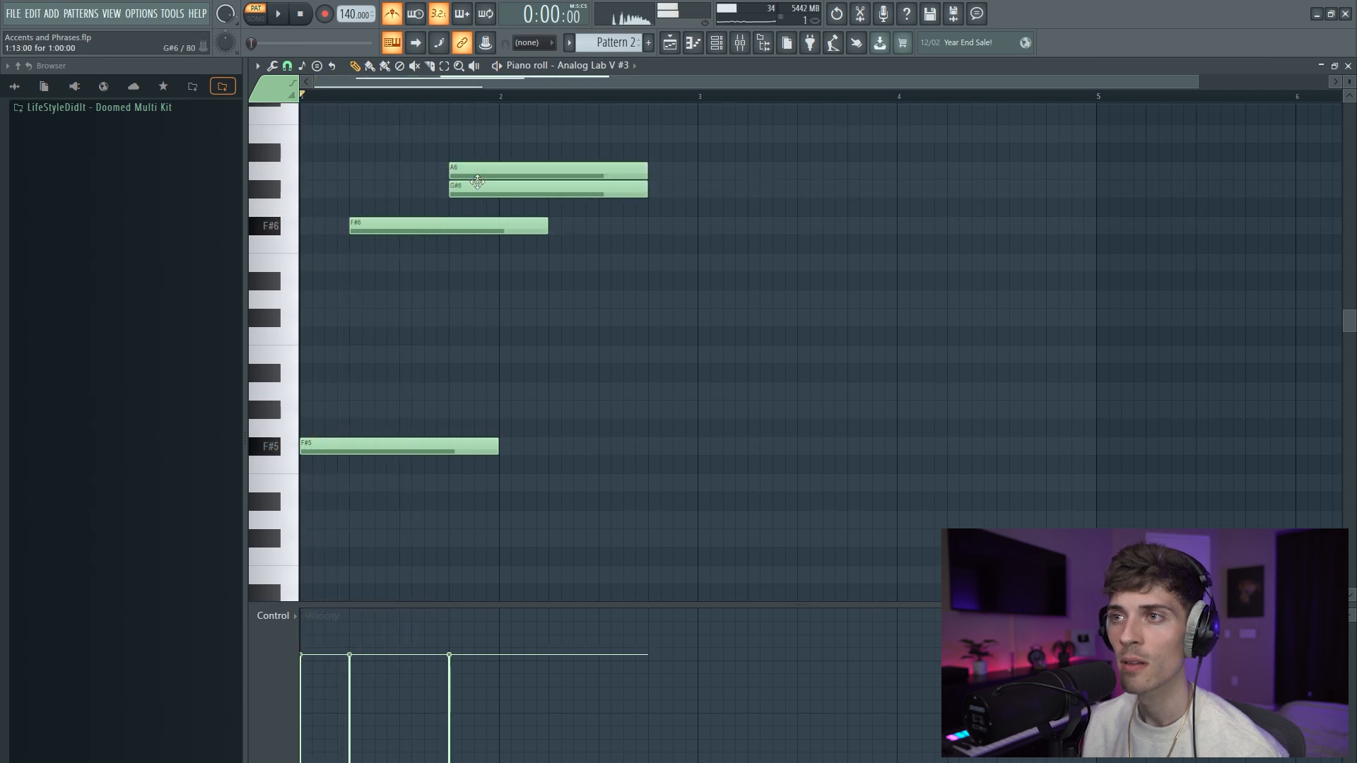
key(space)
right_click(476, 173)
- Add a C#6 note on beat 4 of bar 1 and a D6 note at the start of bar 2, checking by playback
click(463, 304)
key(space)
key(space)
drag(462, 298, 465, 317)
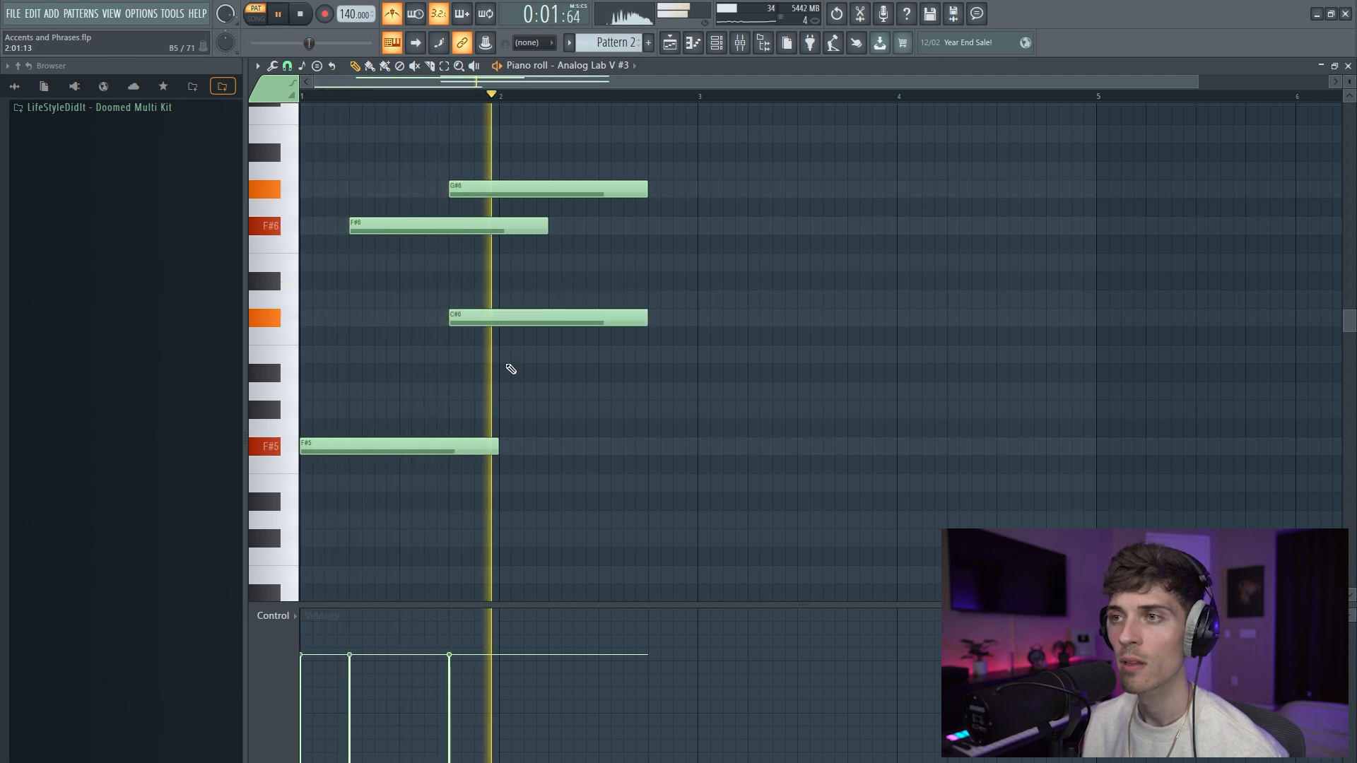
key(space)
click(504, 297)
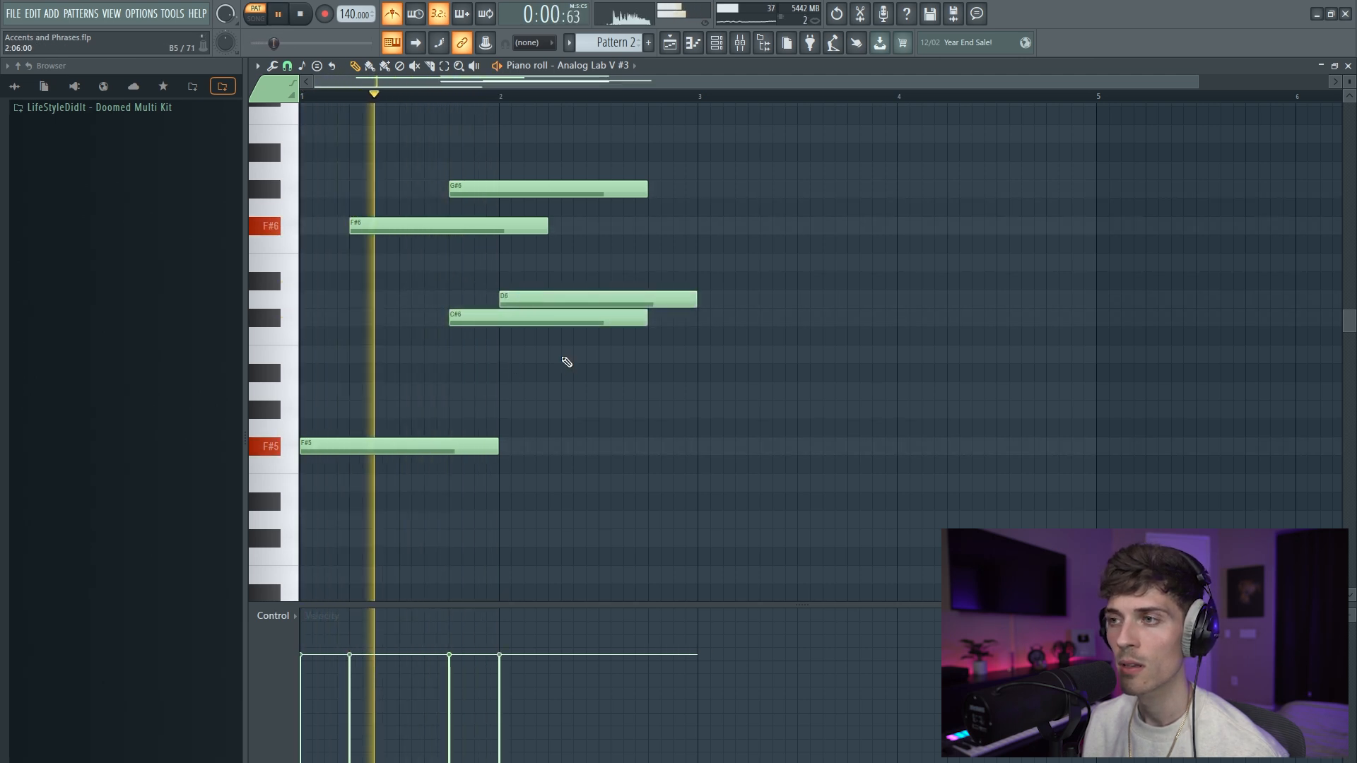
key(space)
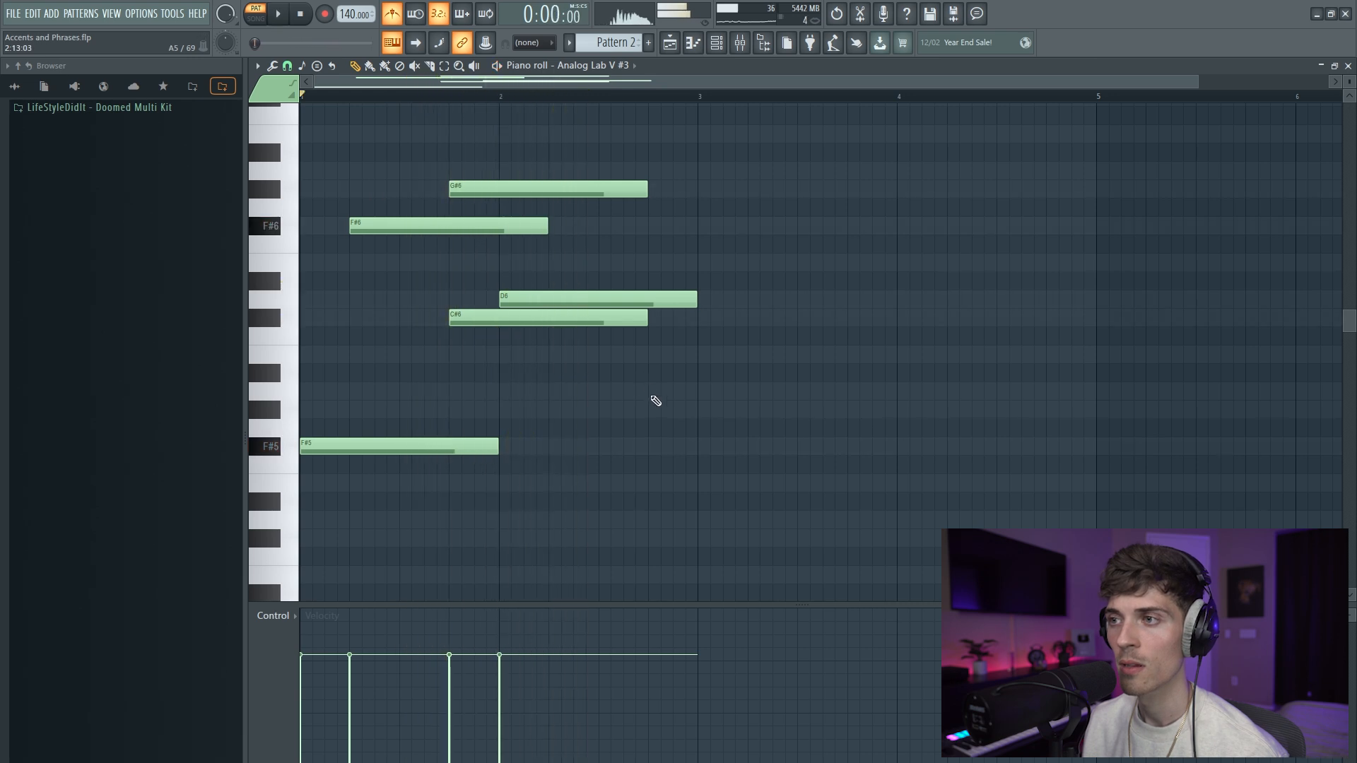
- Add an A5 note on beat 3 and a G#5 note on beat 4 of bar 2, and play the phrase
click(682, 393)
key(space)
drag(684, 393, 635, 393)
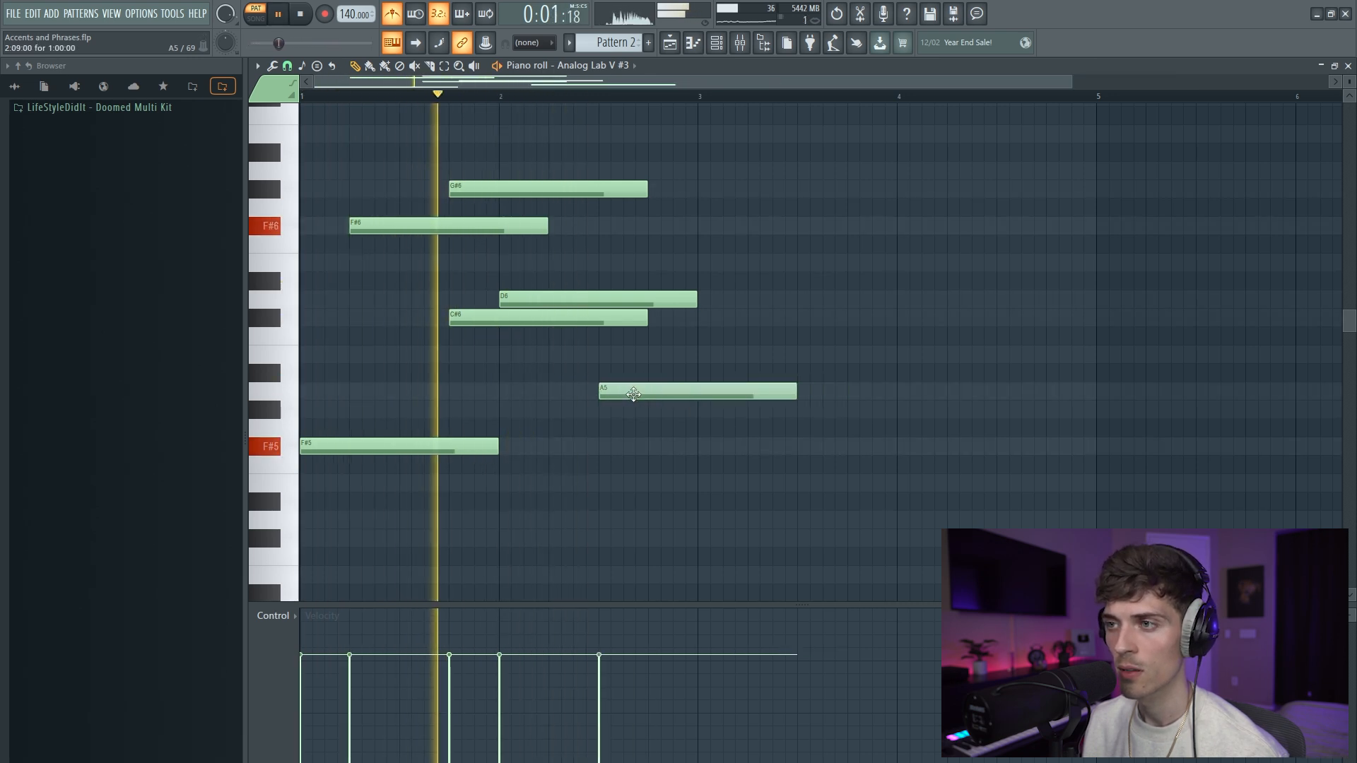
click(651, 409)
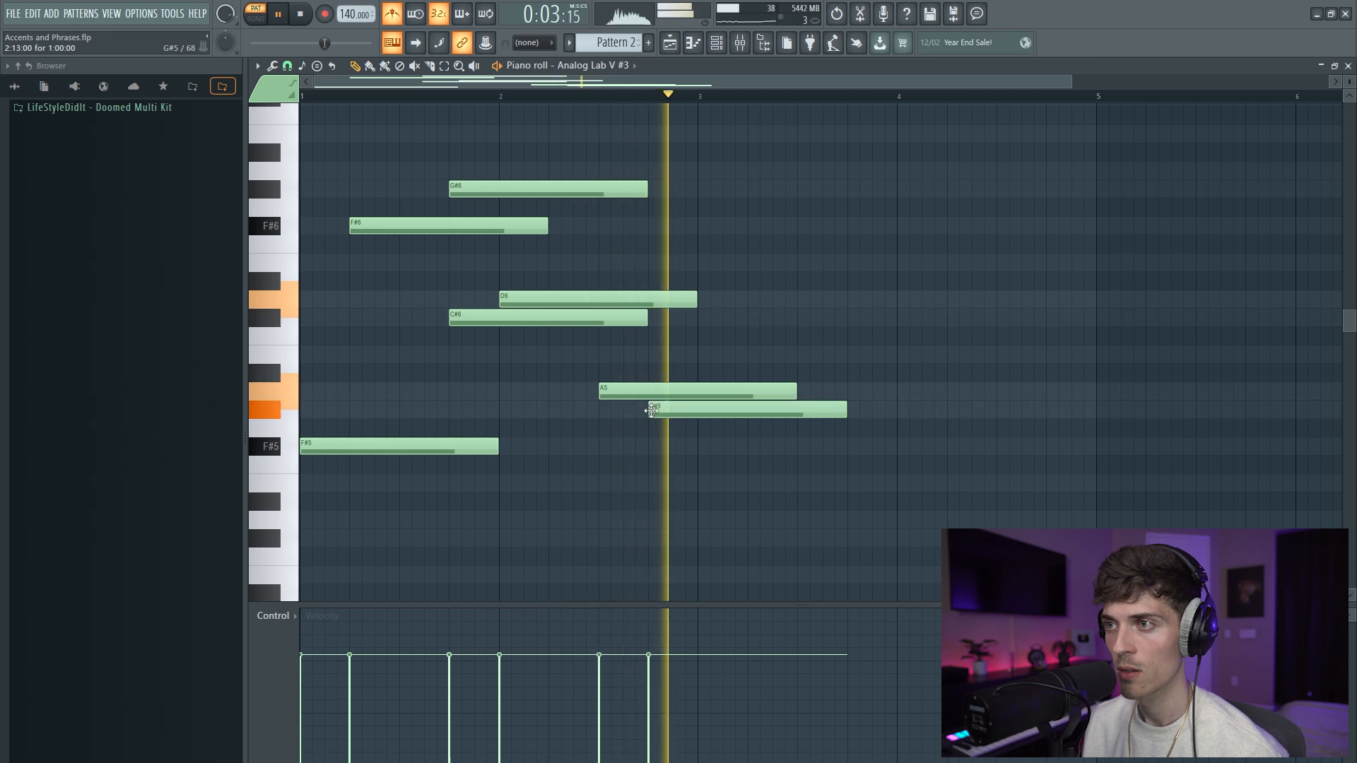
key(space)
key(space)
- Turn off the metronome and route Analog Lab V #3 to mixer track 1
click(394, 13)
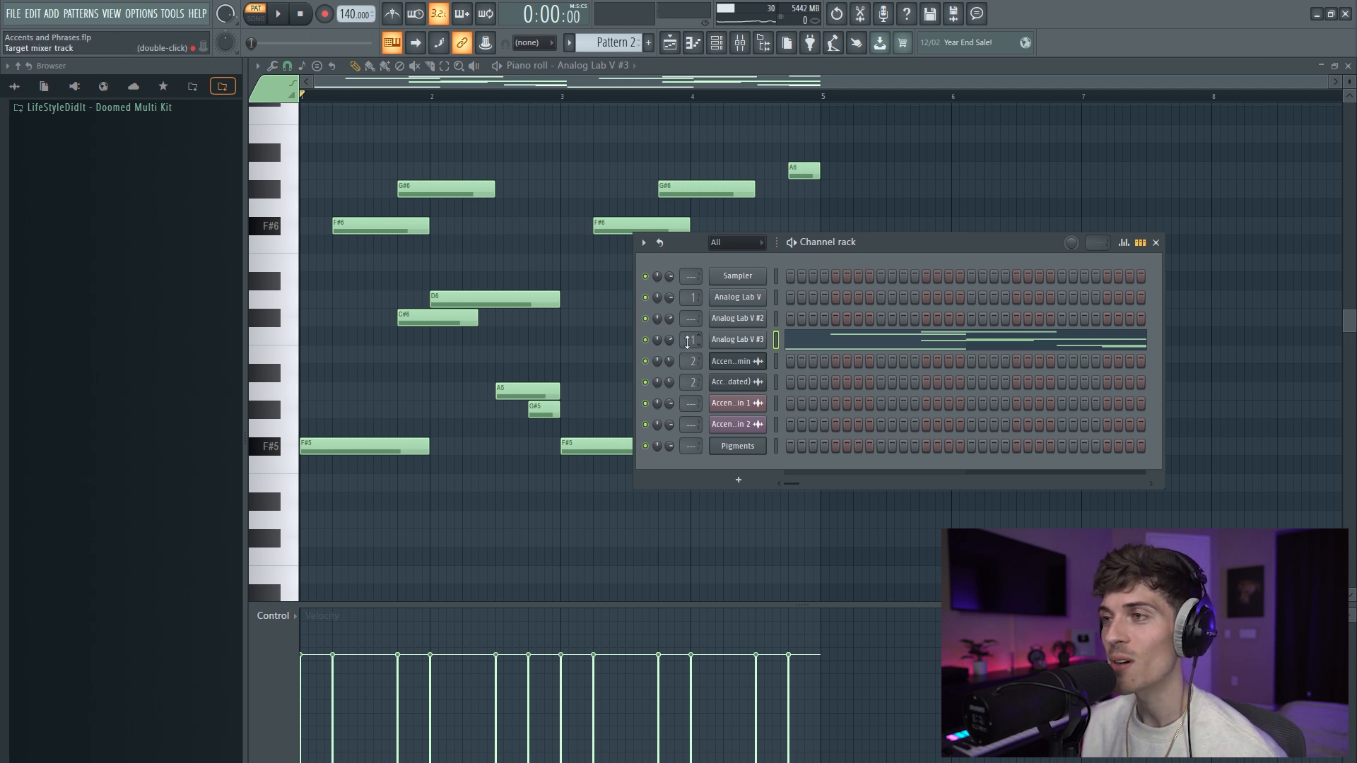
key(F6)
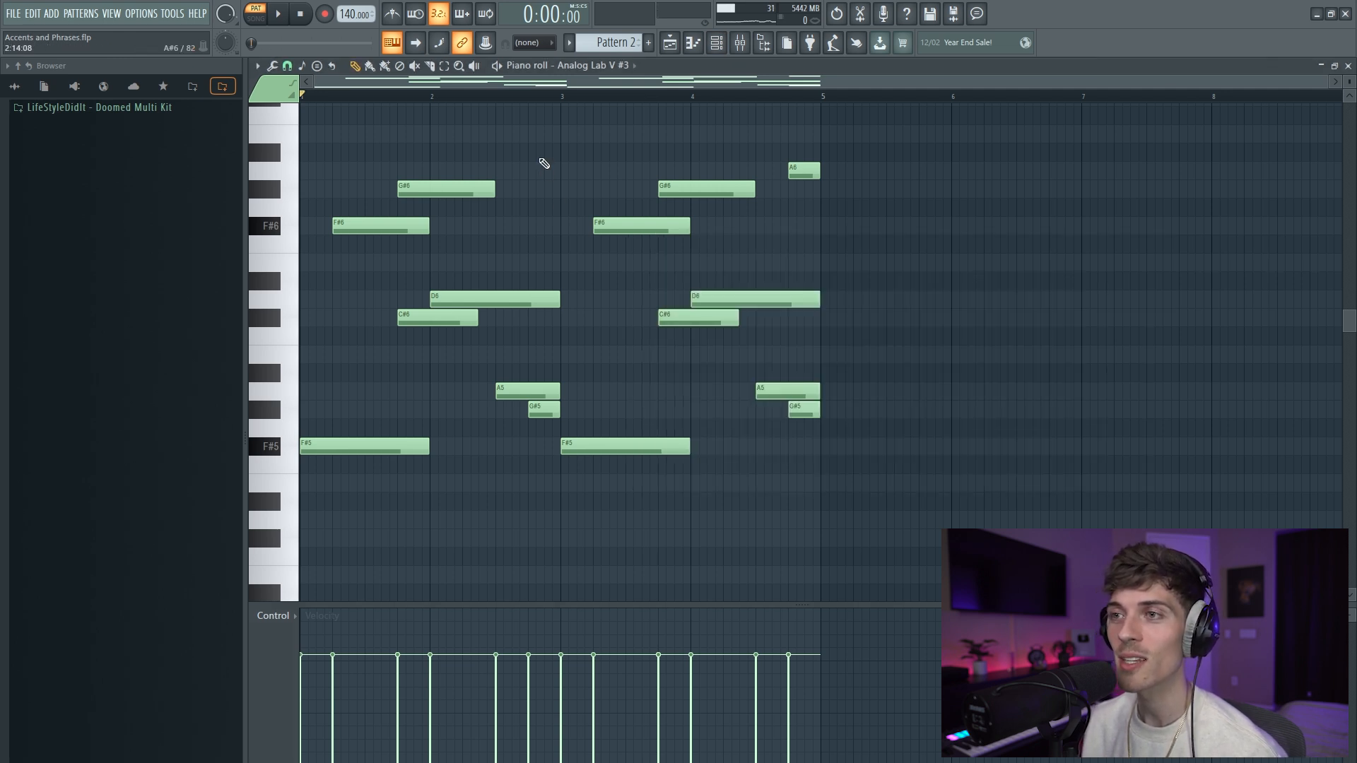
- Audition the Pattern 2 melody through the Insert 1 effects chain in the mixer
key(space)
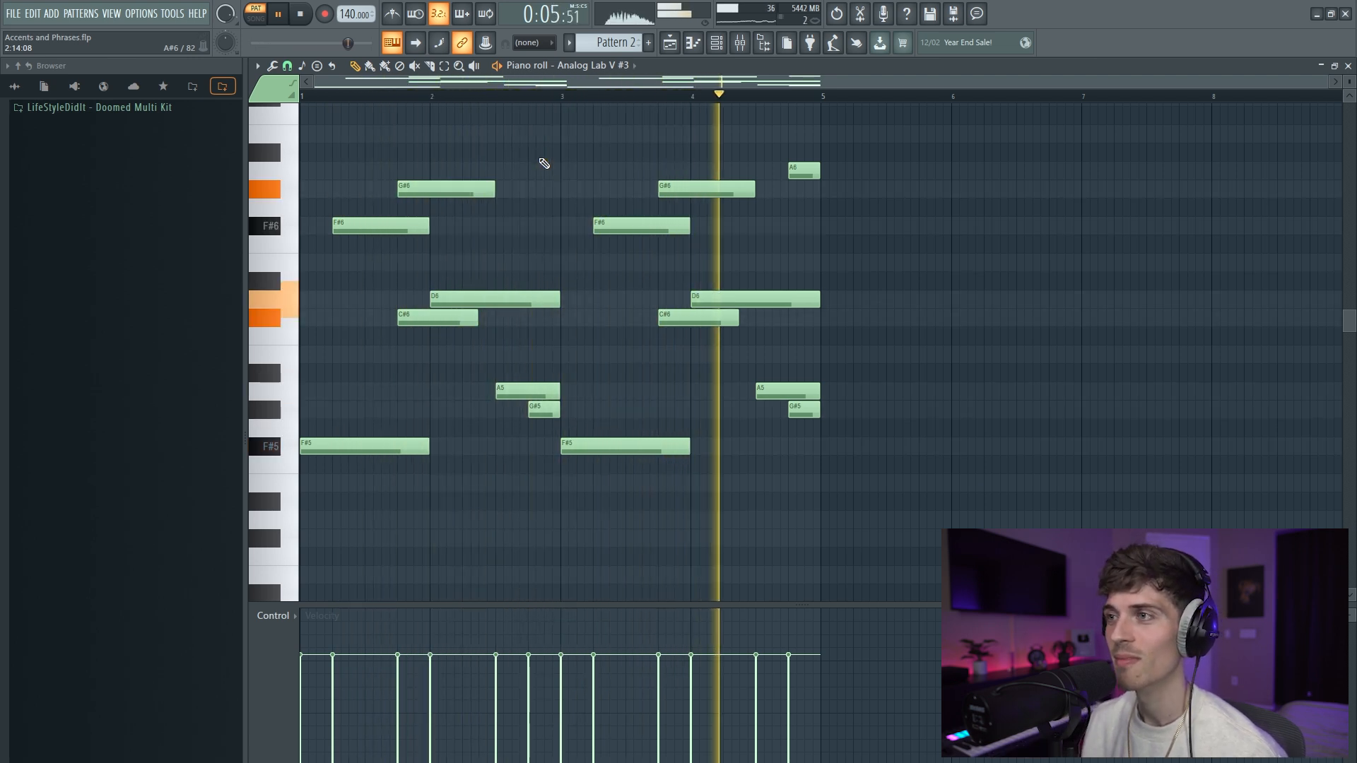
click(740, 43)
key(space)
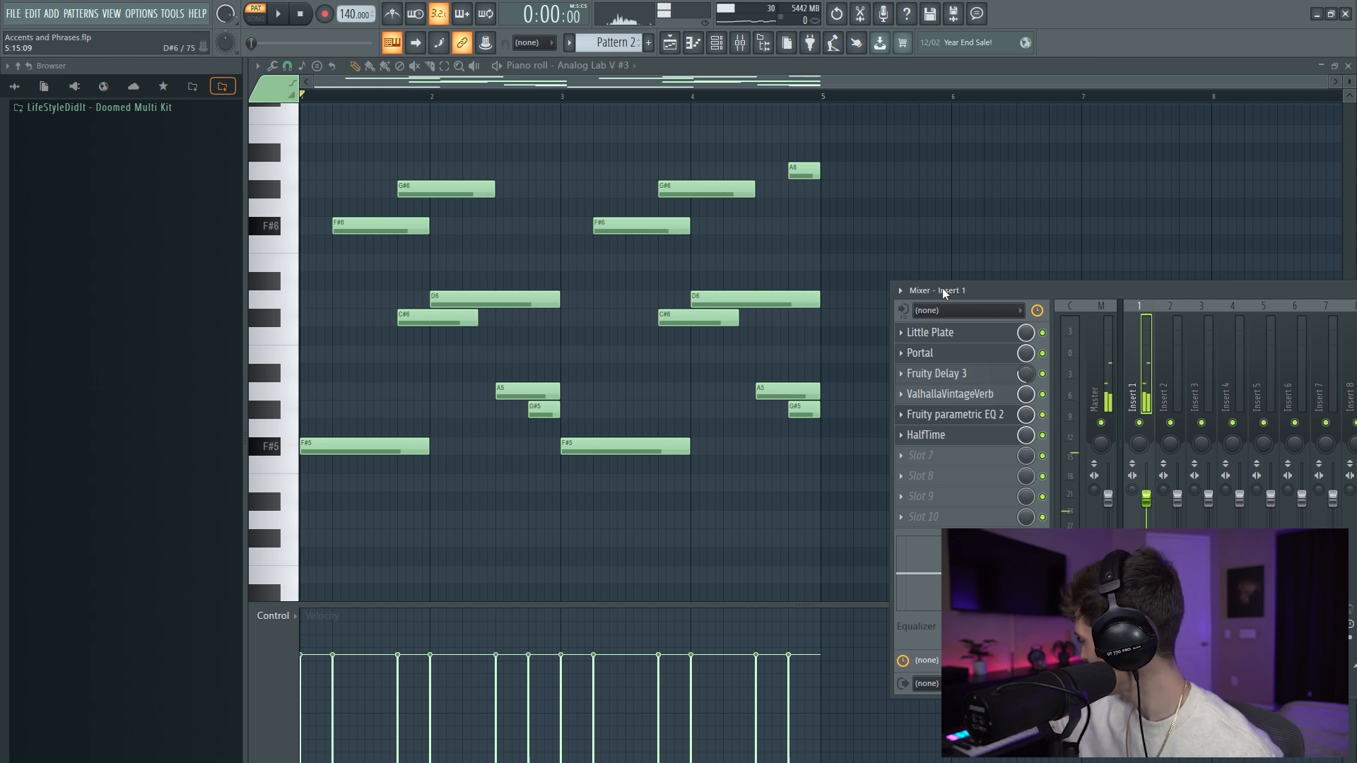
key(space)
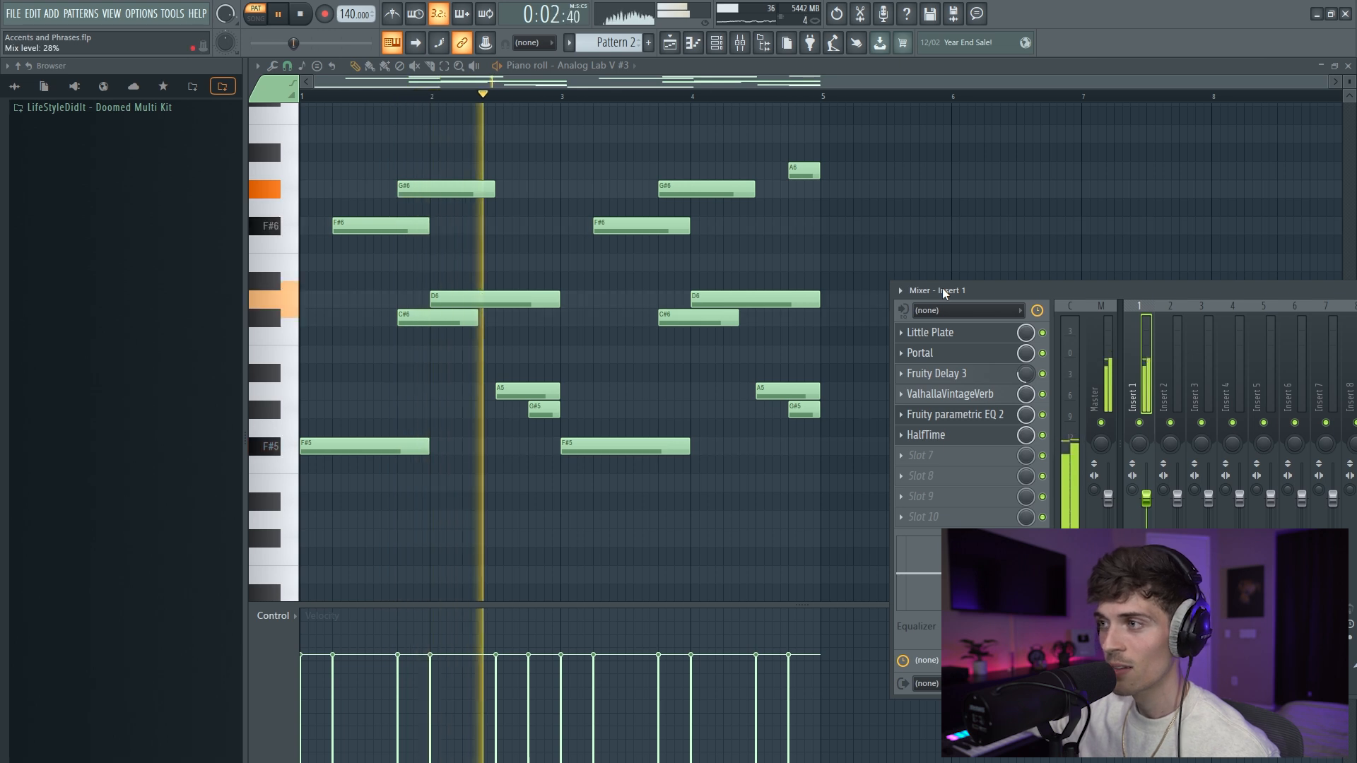
key(space)
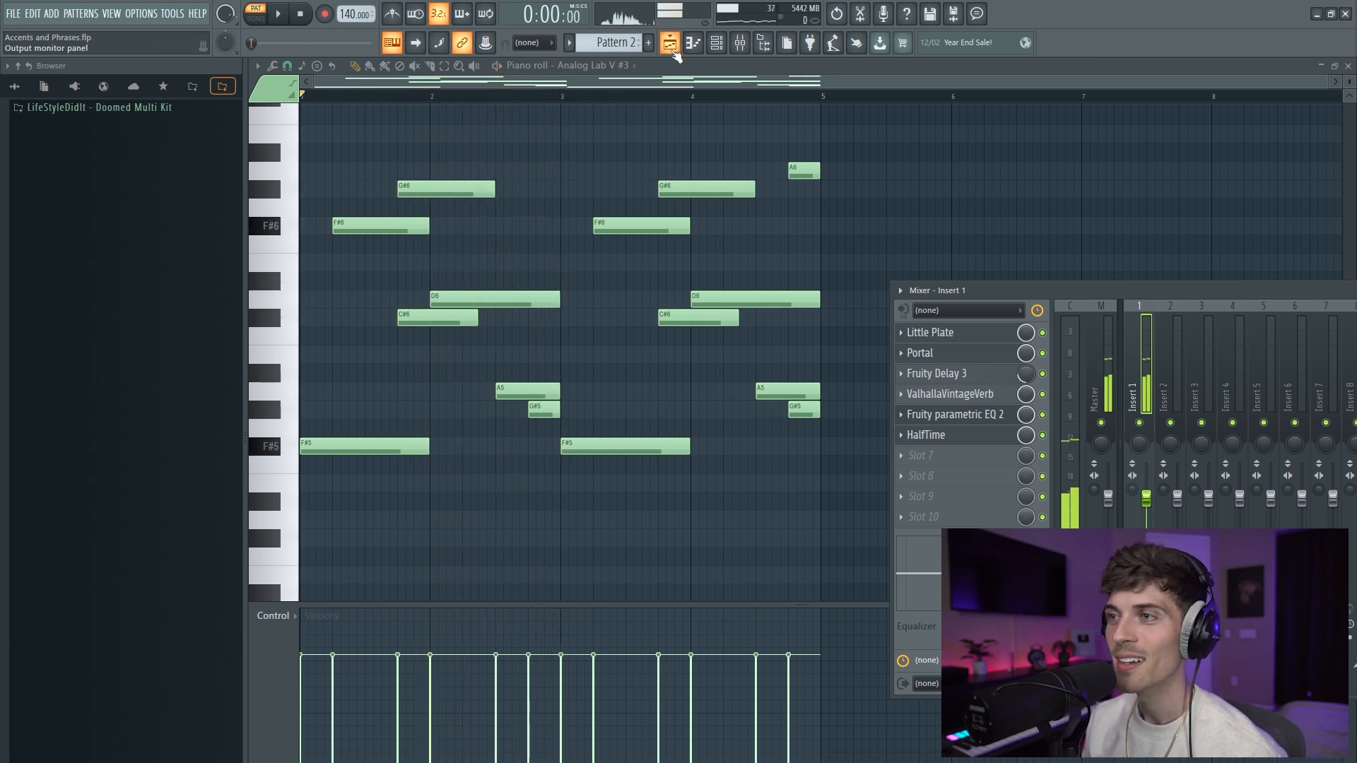
- Consolidate the Pattern 2 clip on playlist Track 7 into an audio clip
click(671, 48)
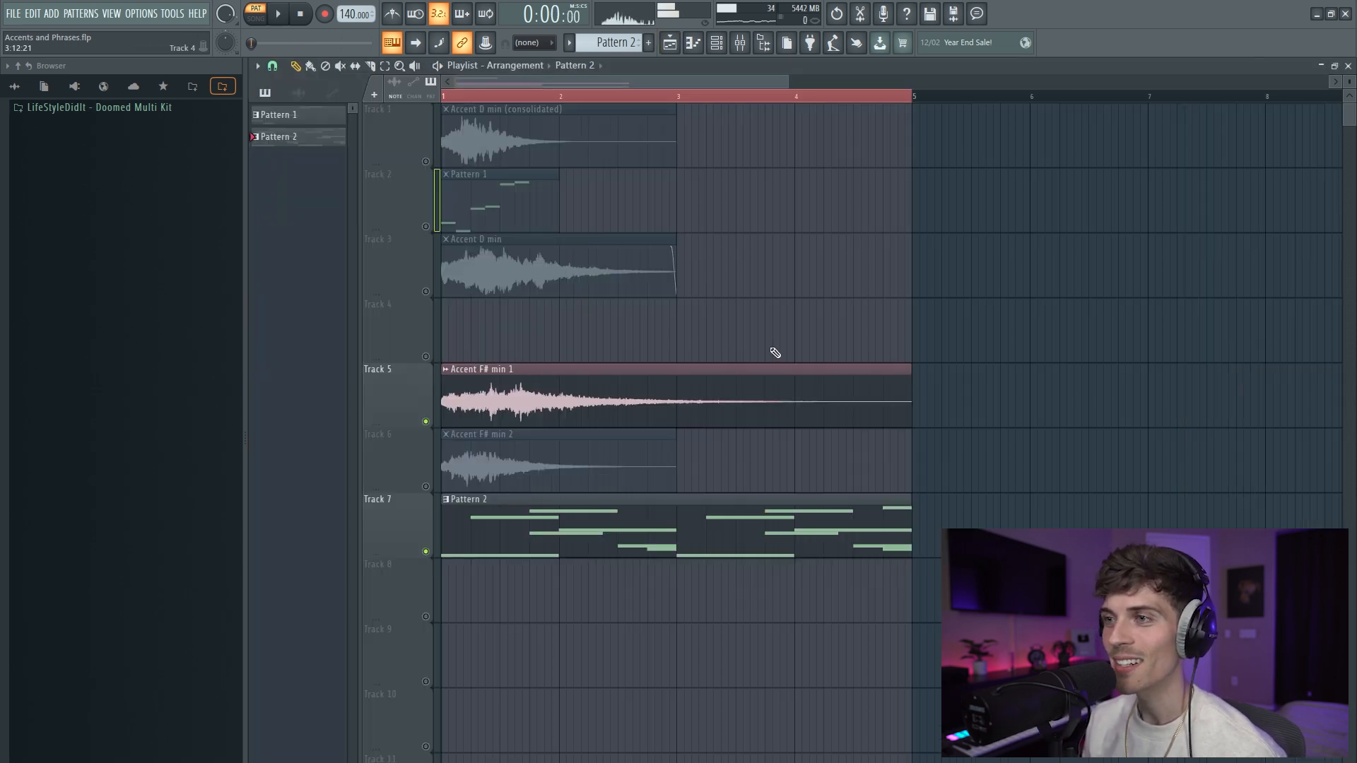
click(434, 551)
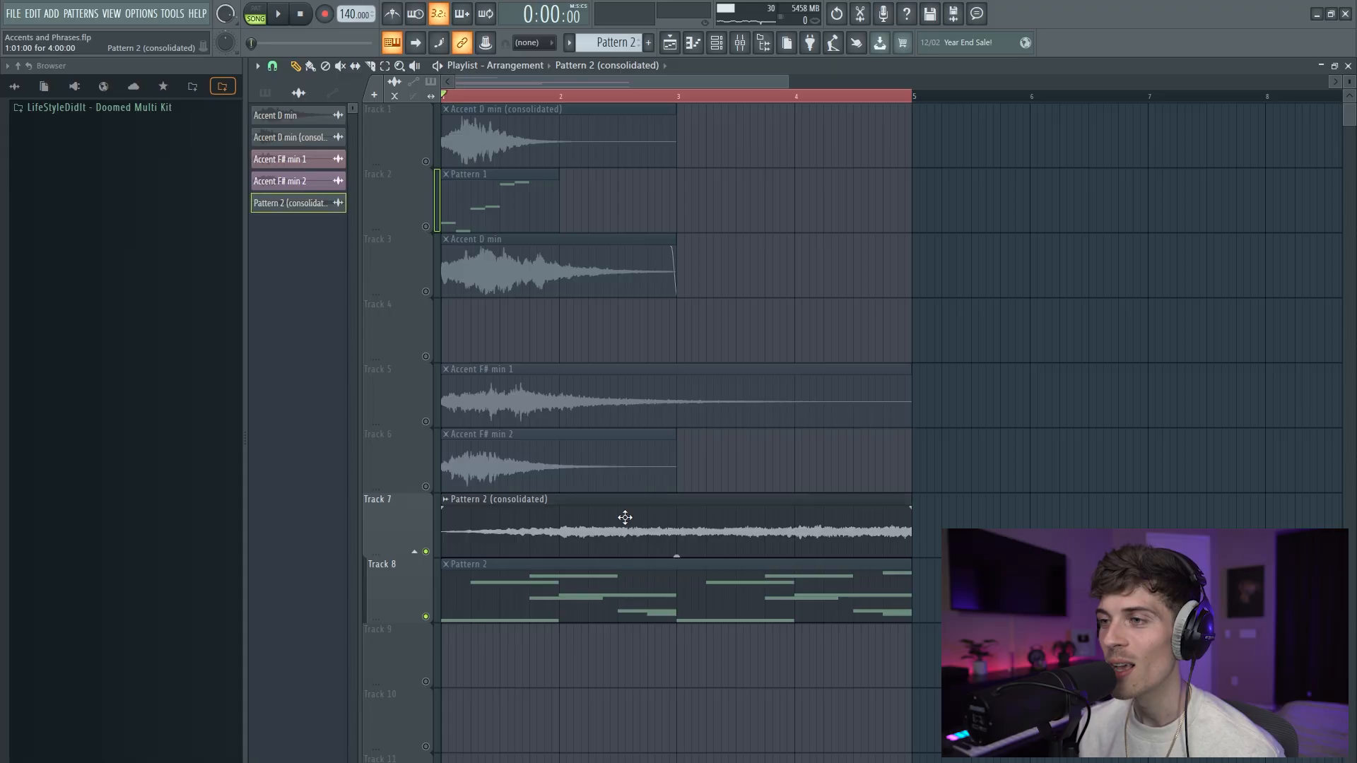
- Set the Pattern 2 (consolidated) clip's time stretching to Stretch mode with a +300 cents pitch shift, and audition it
double_click(624, 518)
click(653, 256)
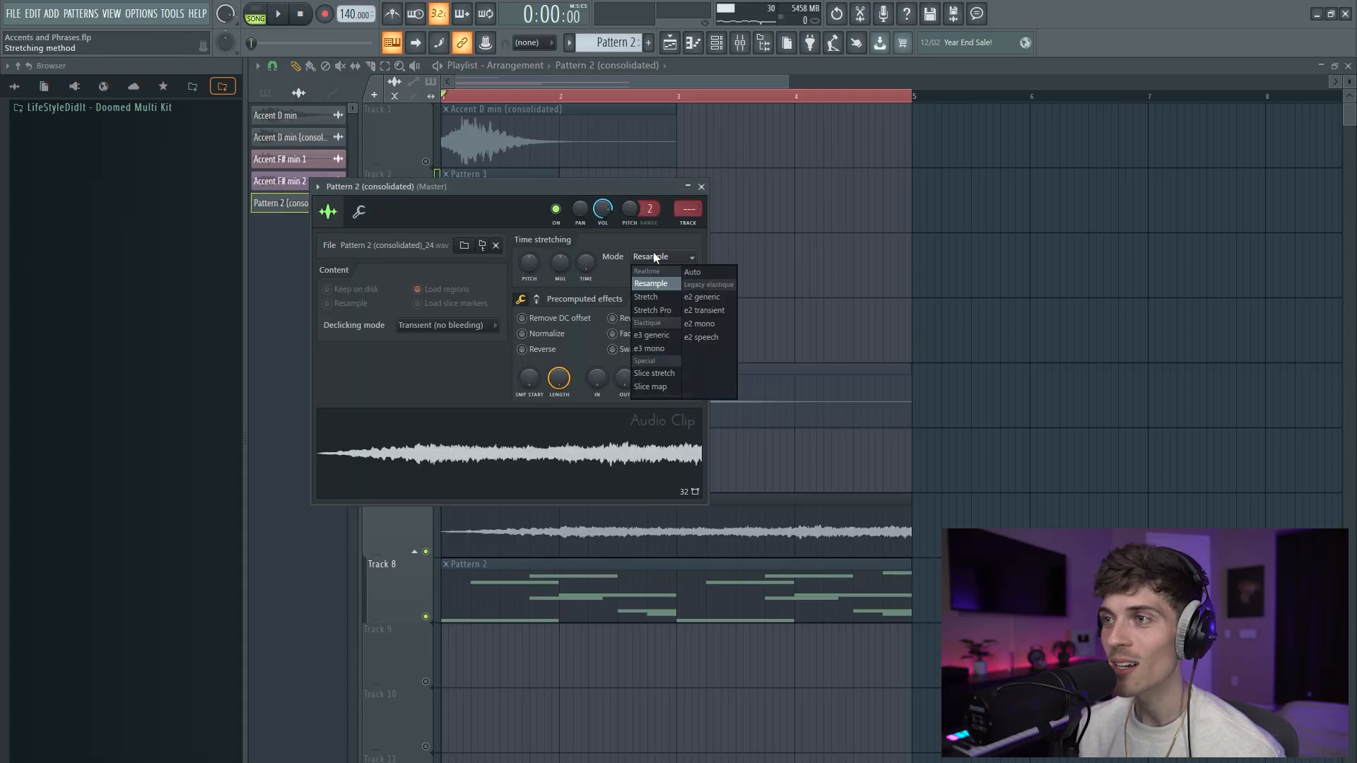
click(648, 297)
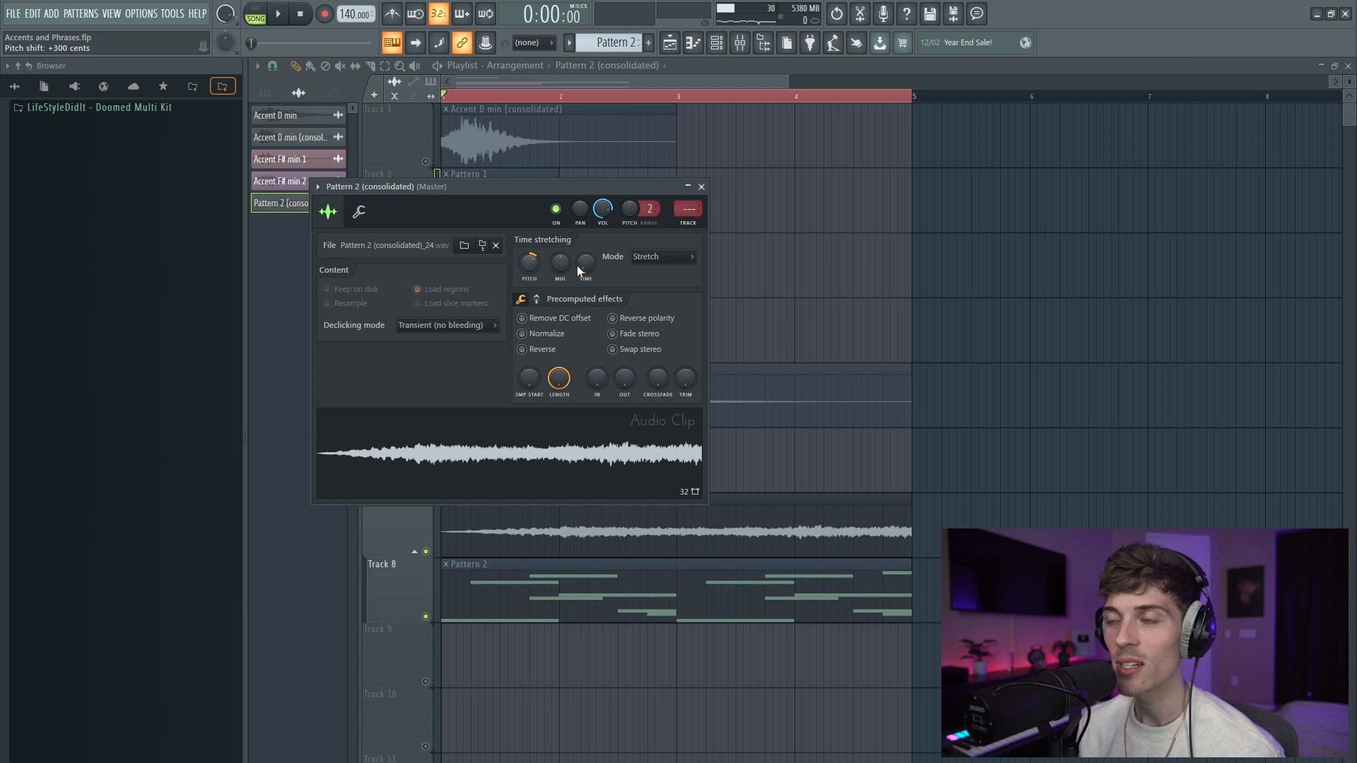
key(Escape)
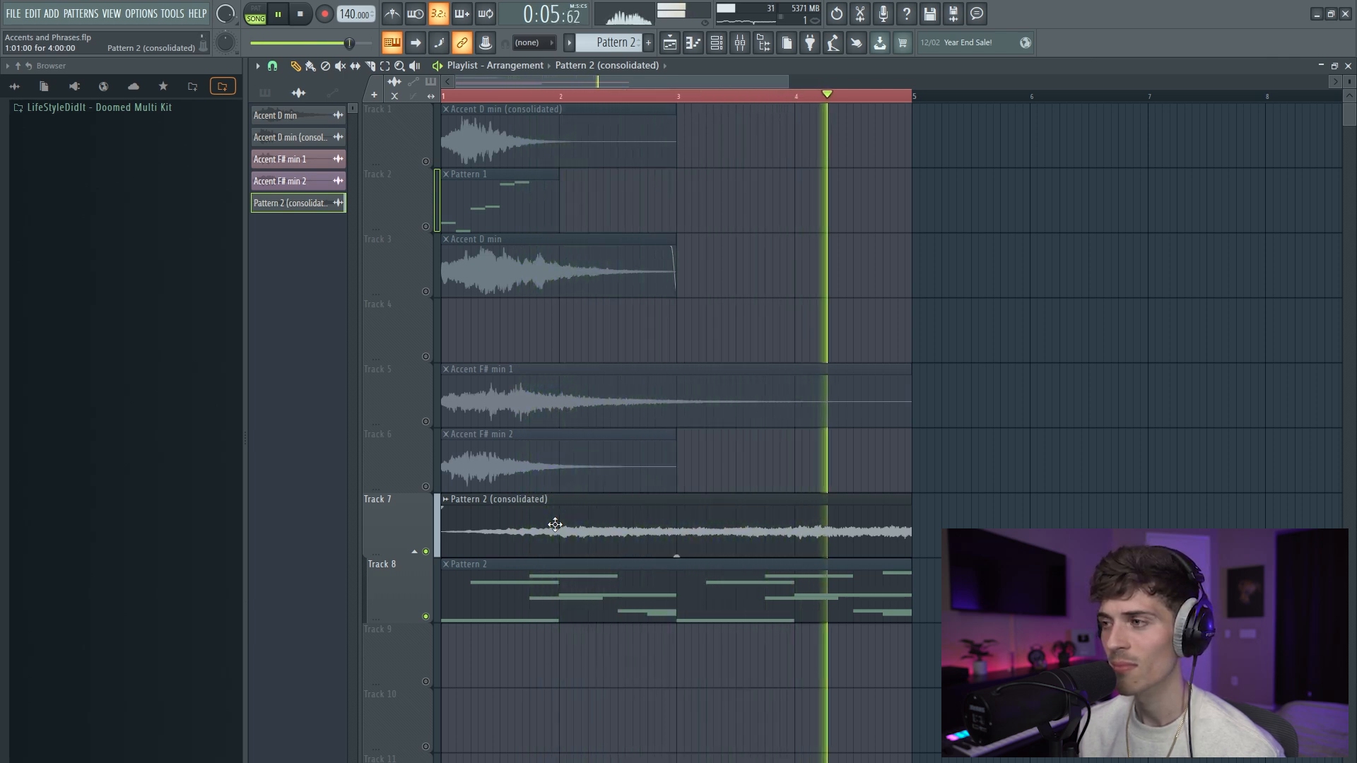
key(space)
- Reverse the Pattern 2 (consolidated) clip, set its pitch shift to +500 cents, and play it back
double_click(555, 524)
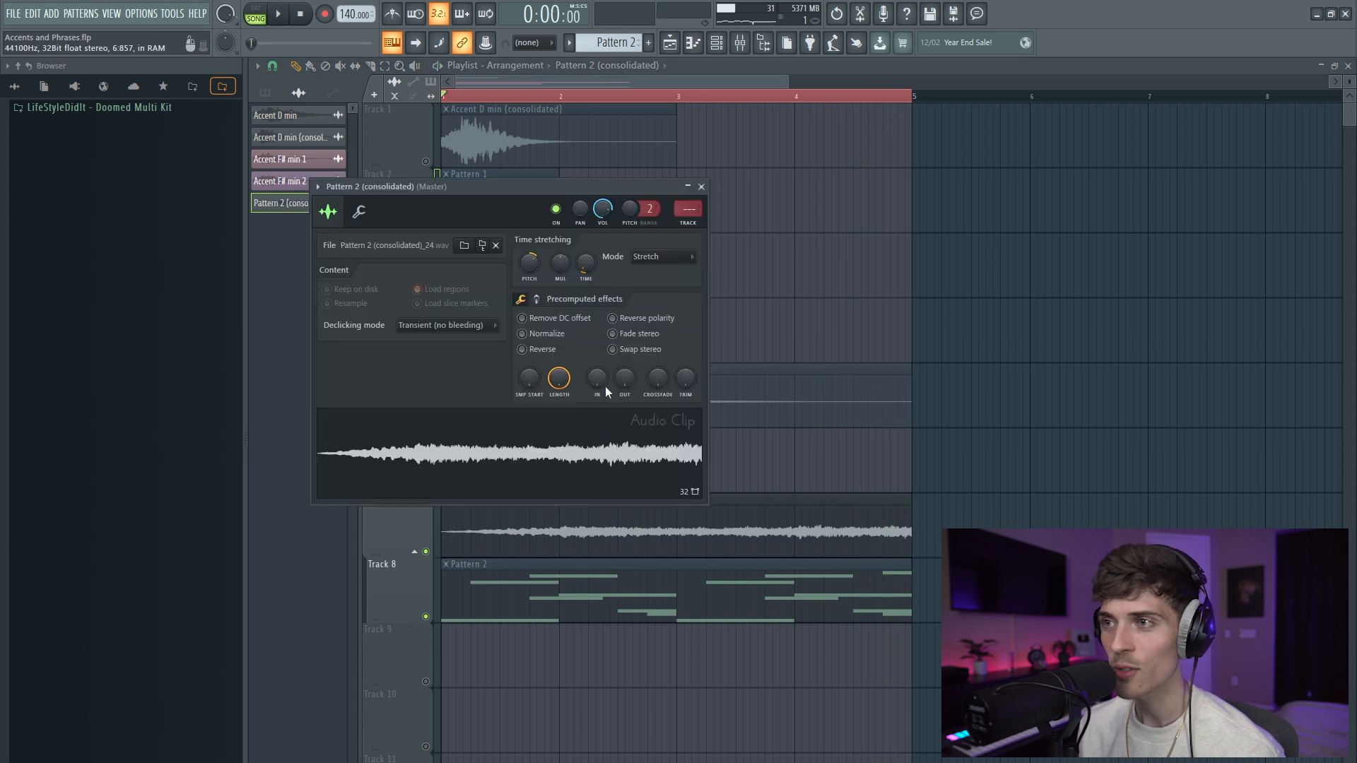
click(523, 349)
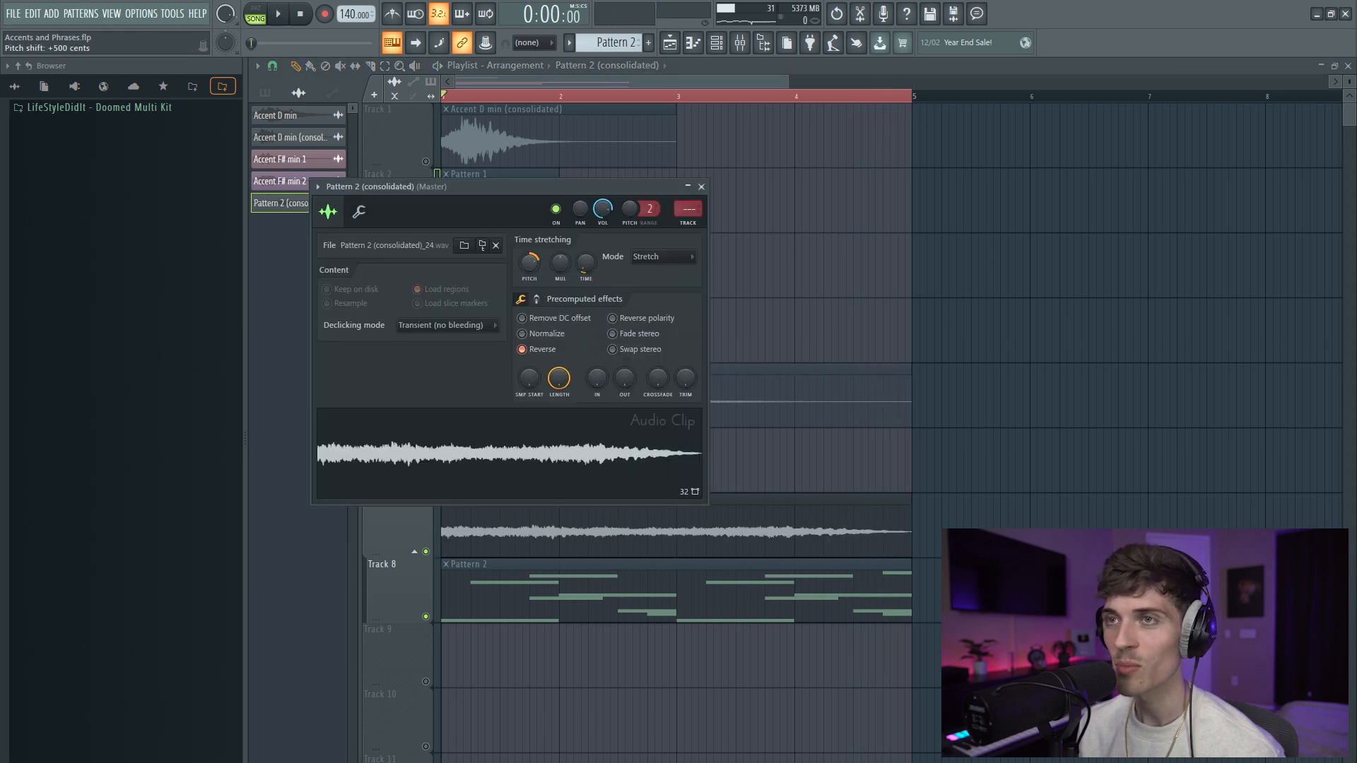
key(Escape)
key(space)
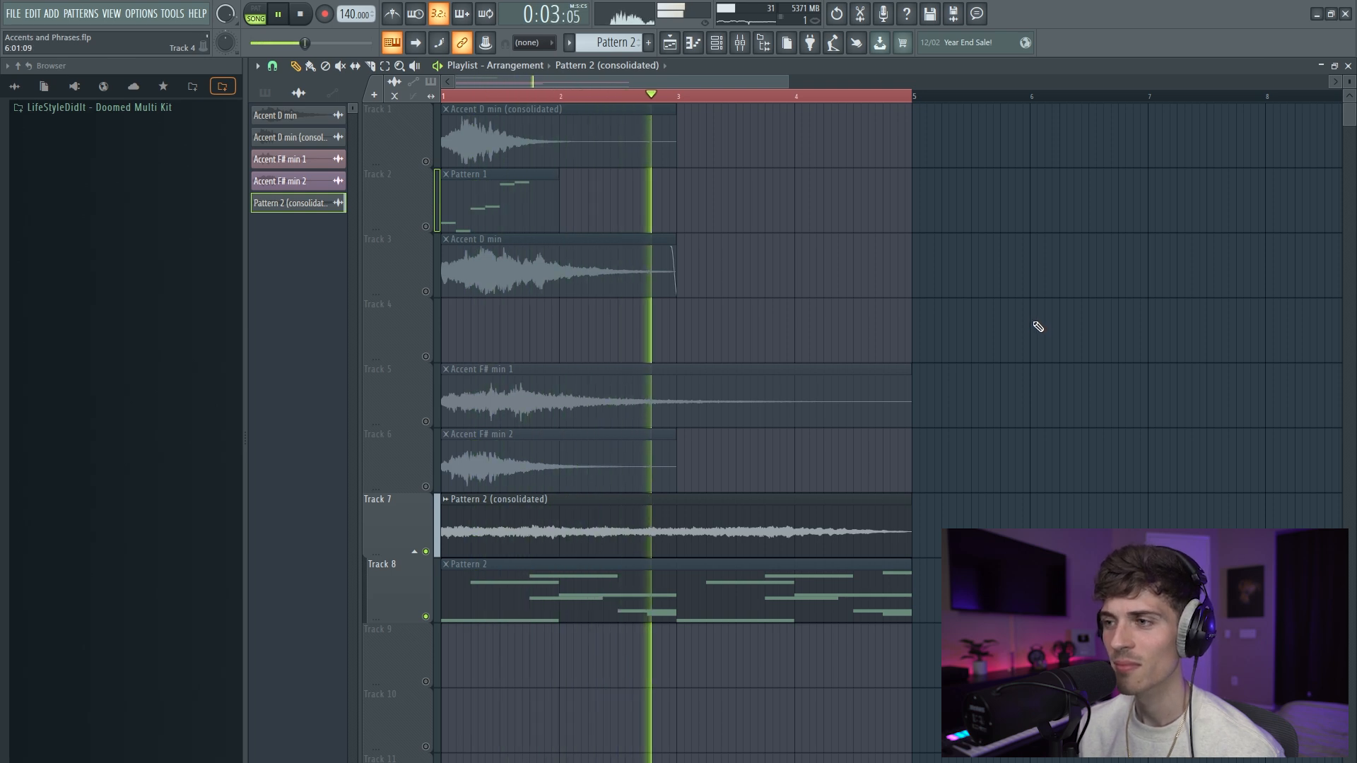
key(space)
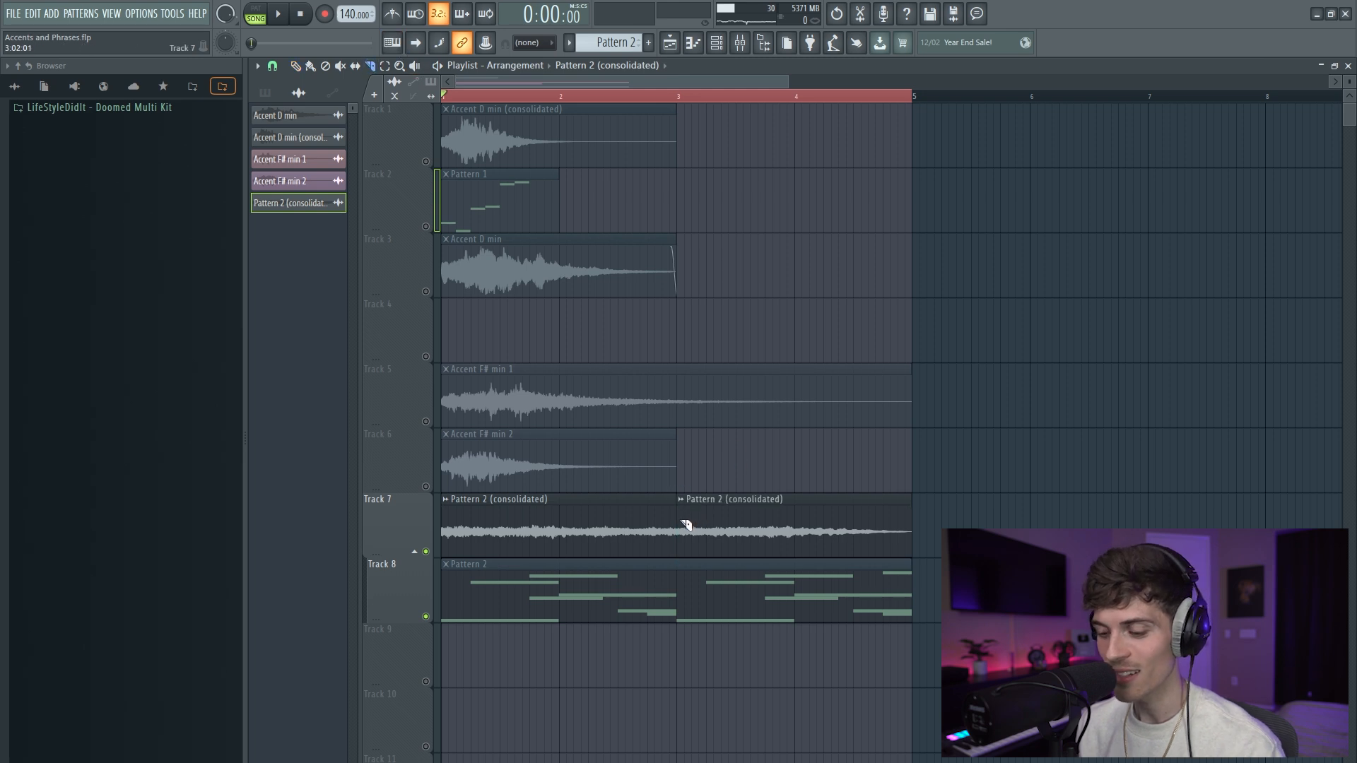
- Repeat the first two bars of the Pattern 2 (consolidated) clip from bar 3 on Track 7, audition it, and add short fades at the seam
drag(678, 529, 686, 529)
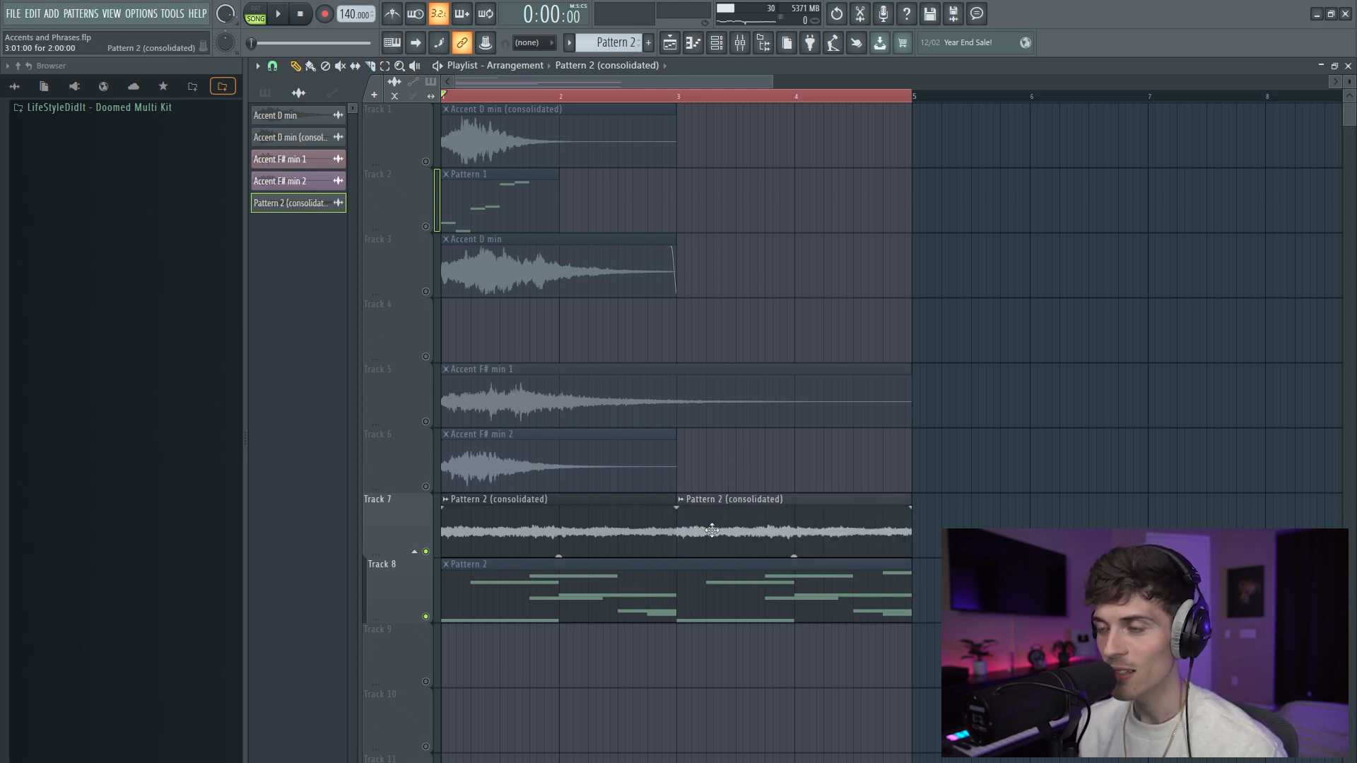
key(space)
drag(1349, 89, 1350, 79)
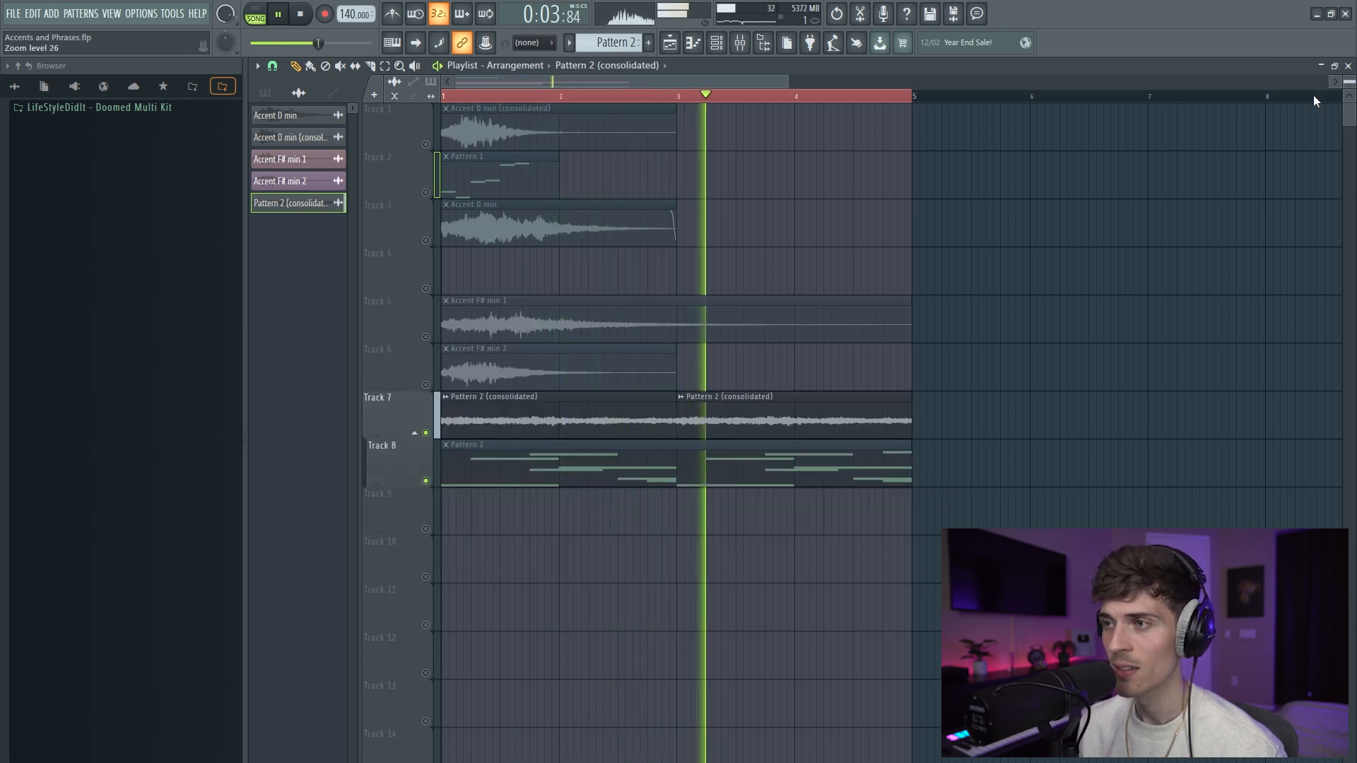
scroll(687, 100, up, 5)
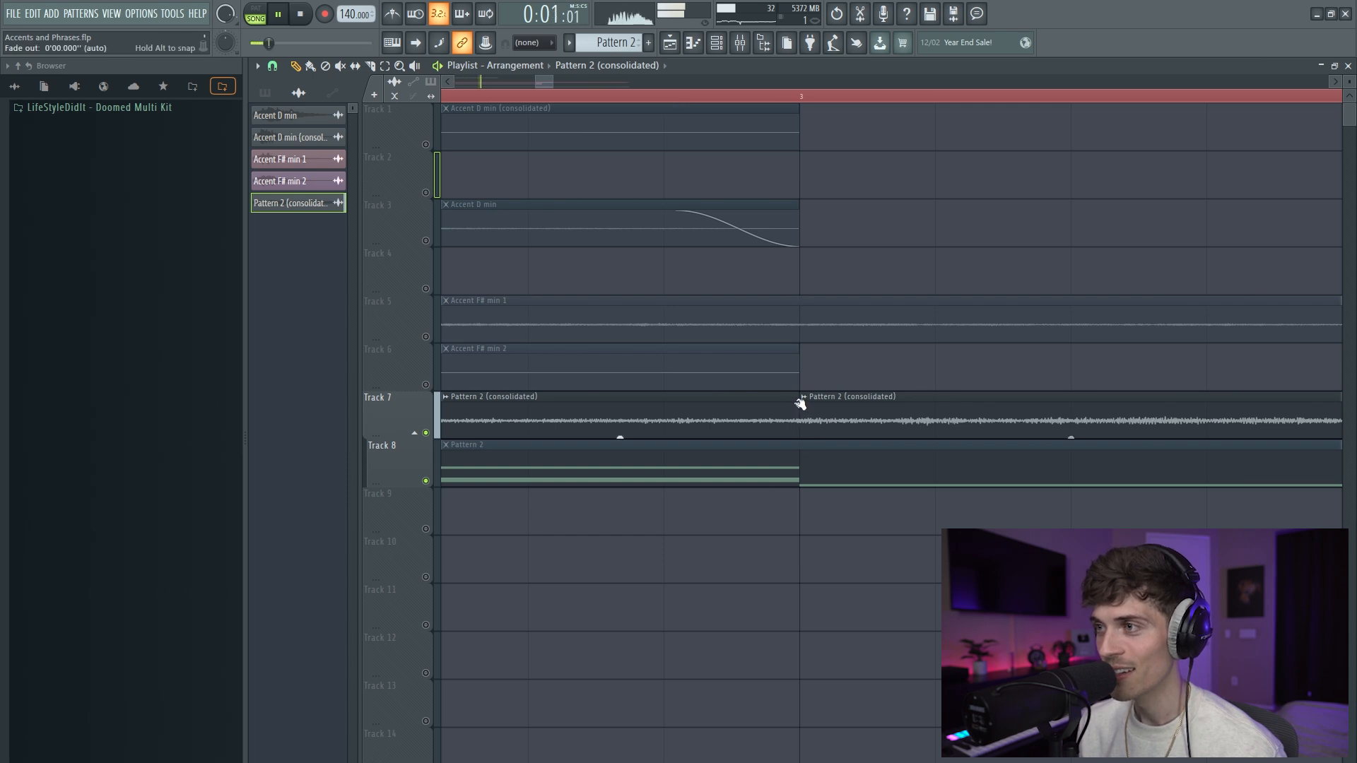
- Check the Pattern 2 (consolidated) channel's mixer routing and the Insert 2 effects chain during playback
click(717, 42)
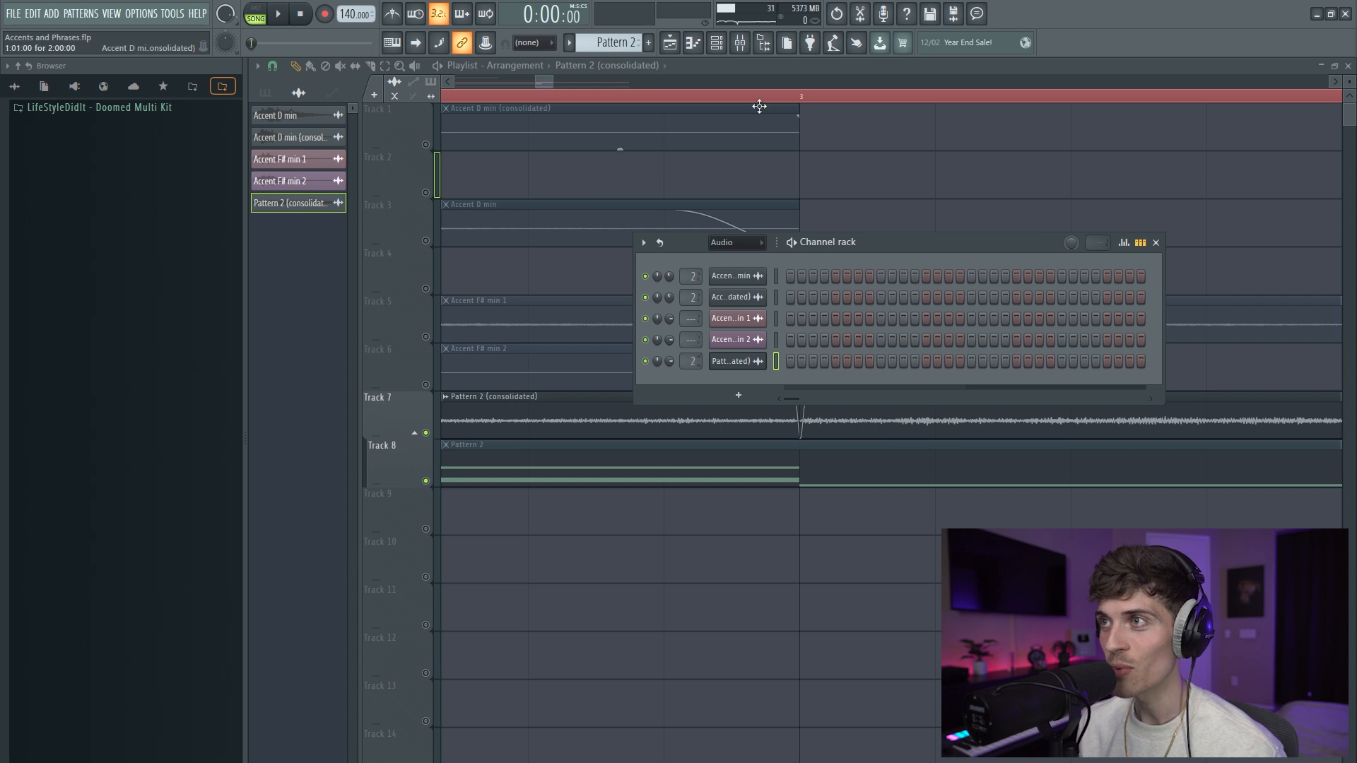
click(740, 45)
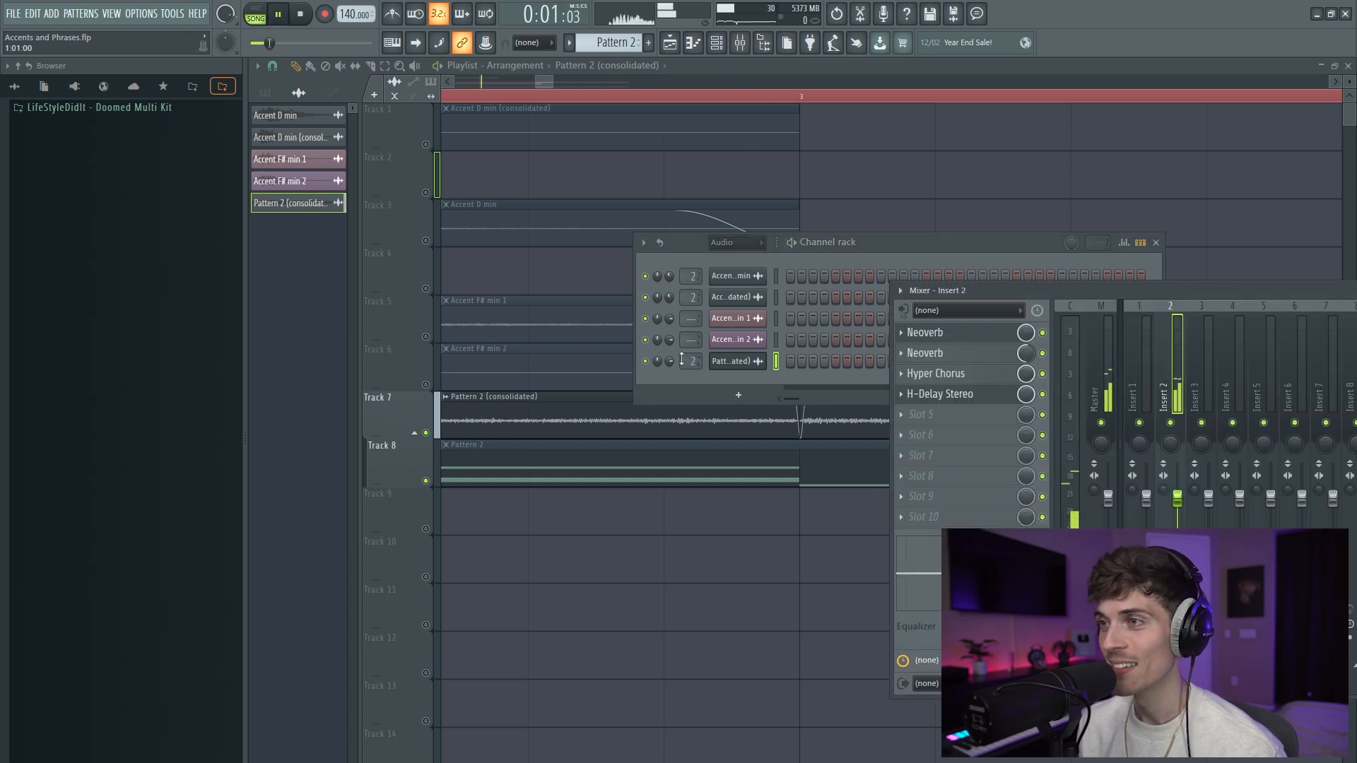
key(space)
scroll(694, 359, down, 1)
click(684, 244)
right_click(912, 191)
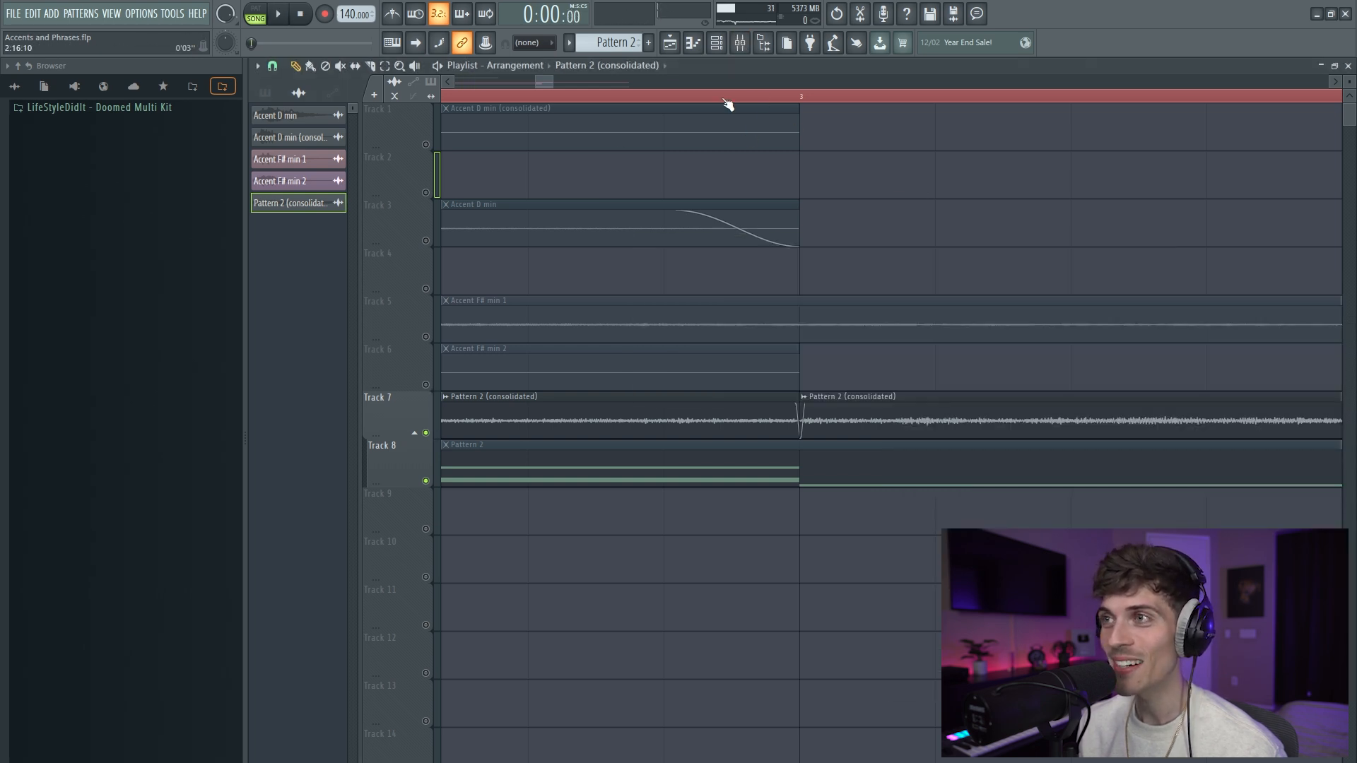
- Play back the looped Pattern 2 (consolidated) phrase across all four bars to hear the transition between clips
scroll(728, 105, down, 5)
key(space)
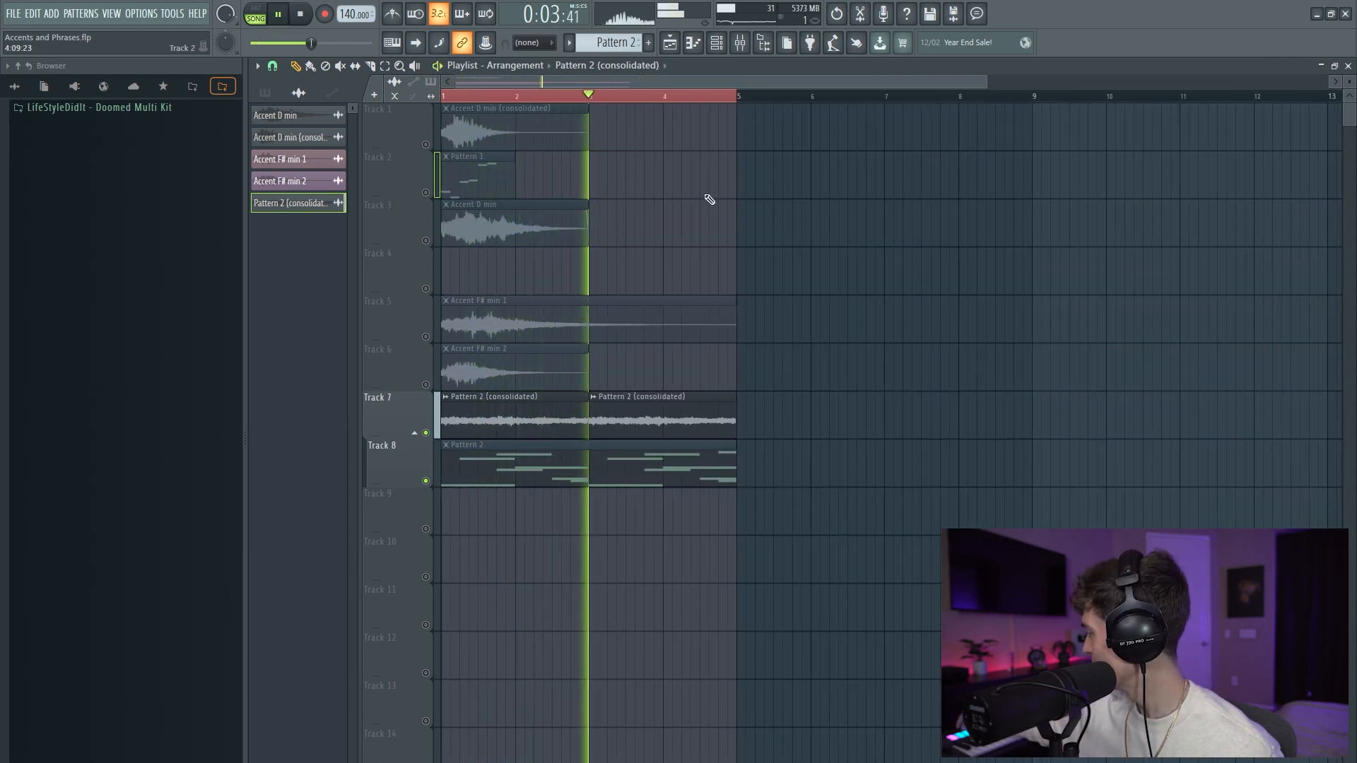
key(space)
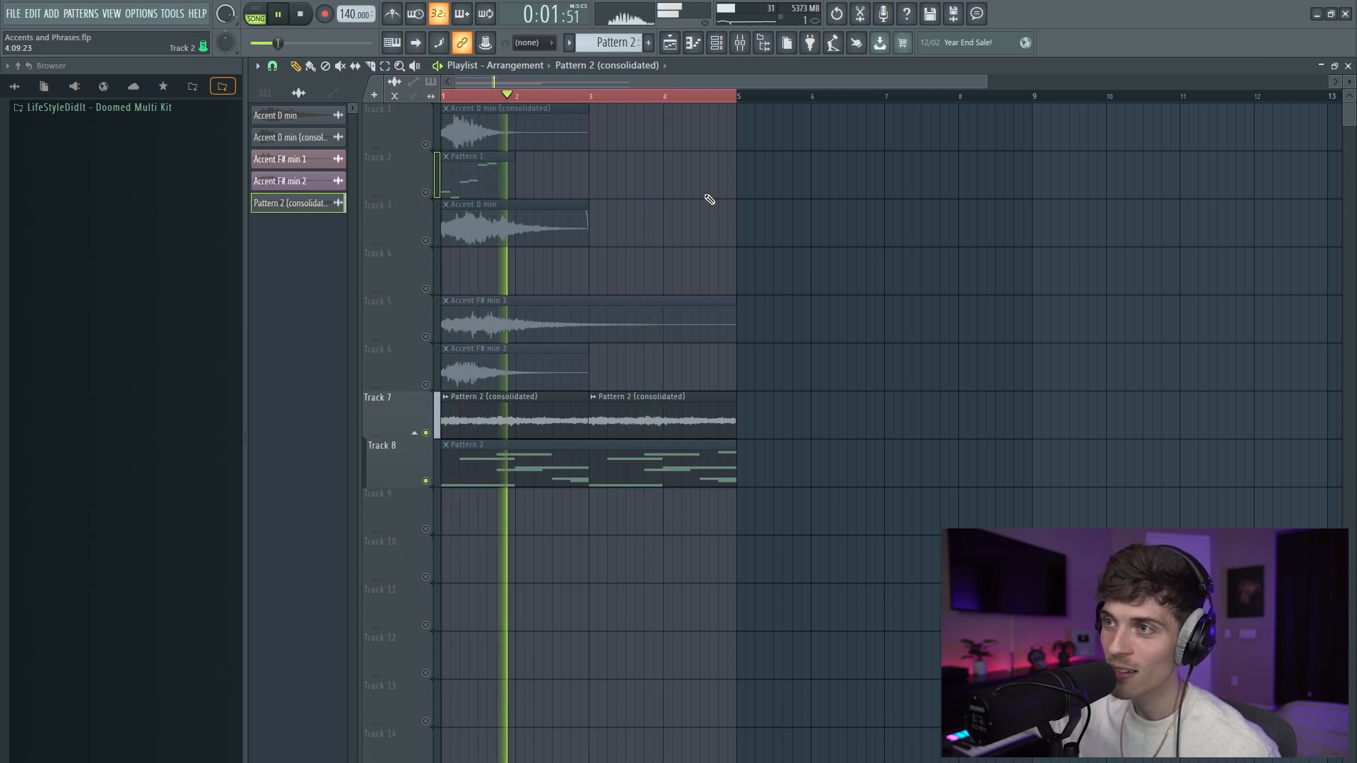
key(space)
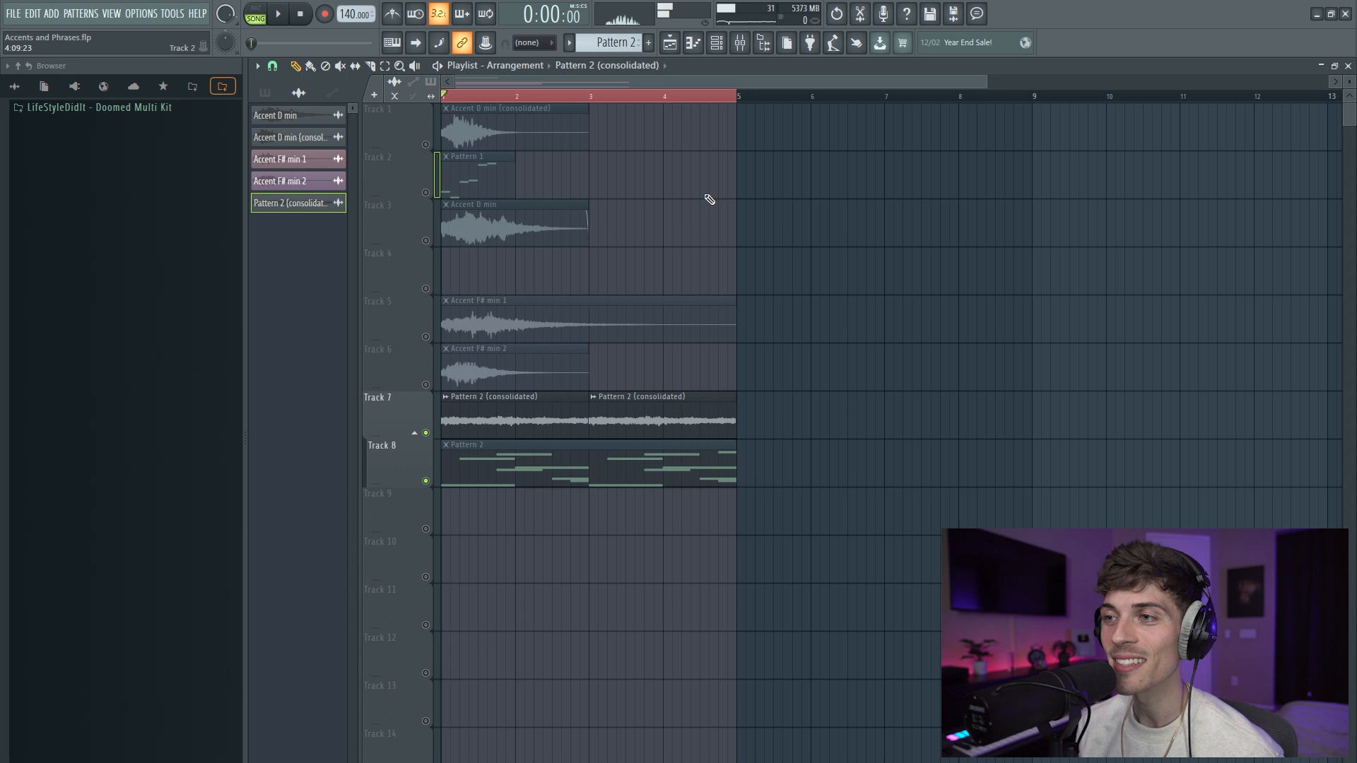